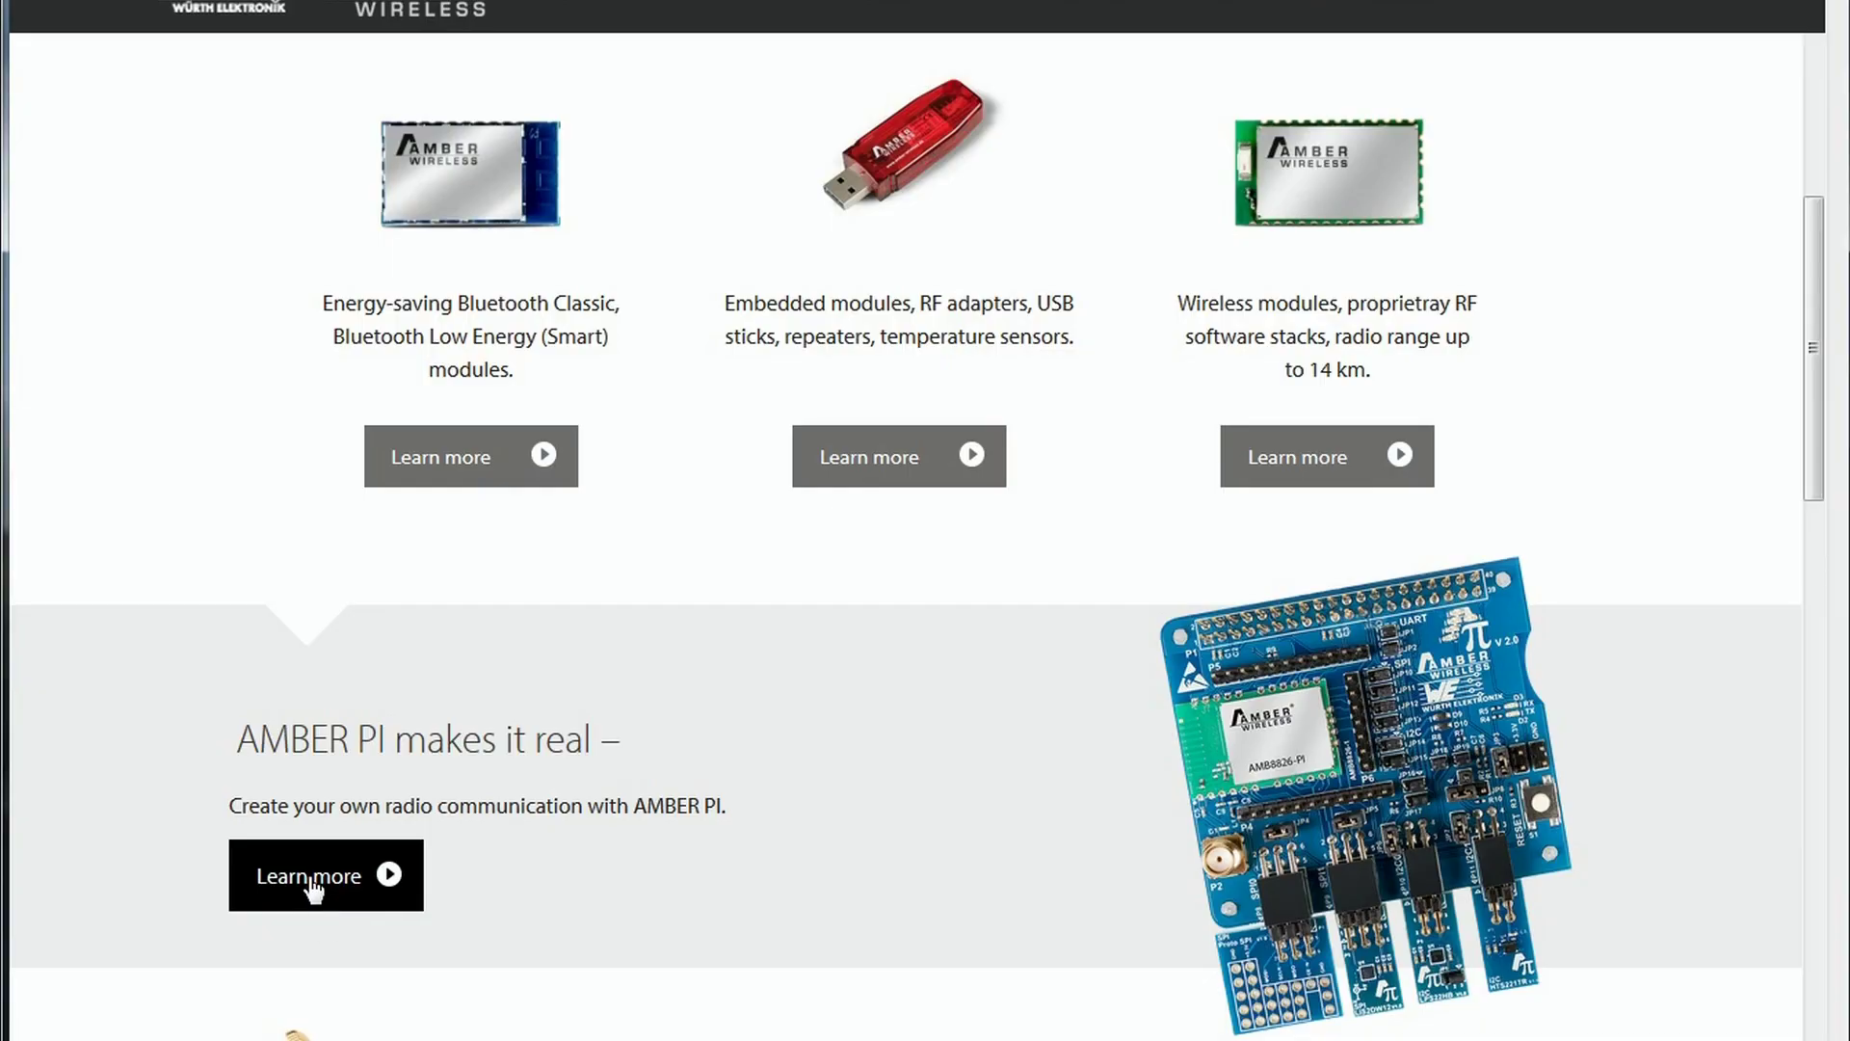
Open the AMBER PI product page from 'AMBER PI makes it real' and scroll to the parts table and Downloads.
left_click(311, 879)
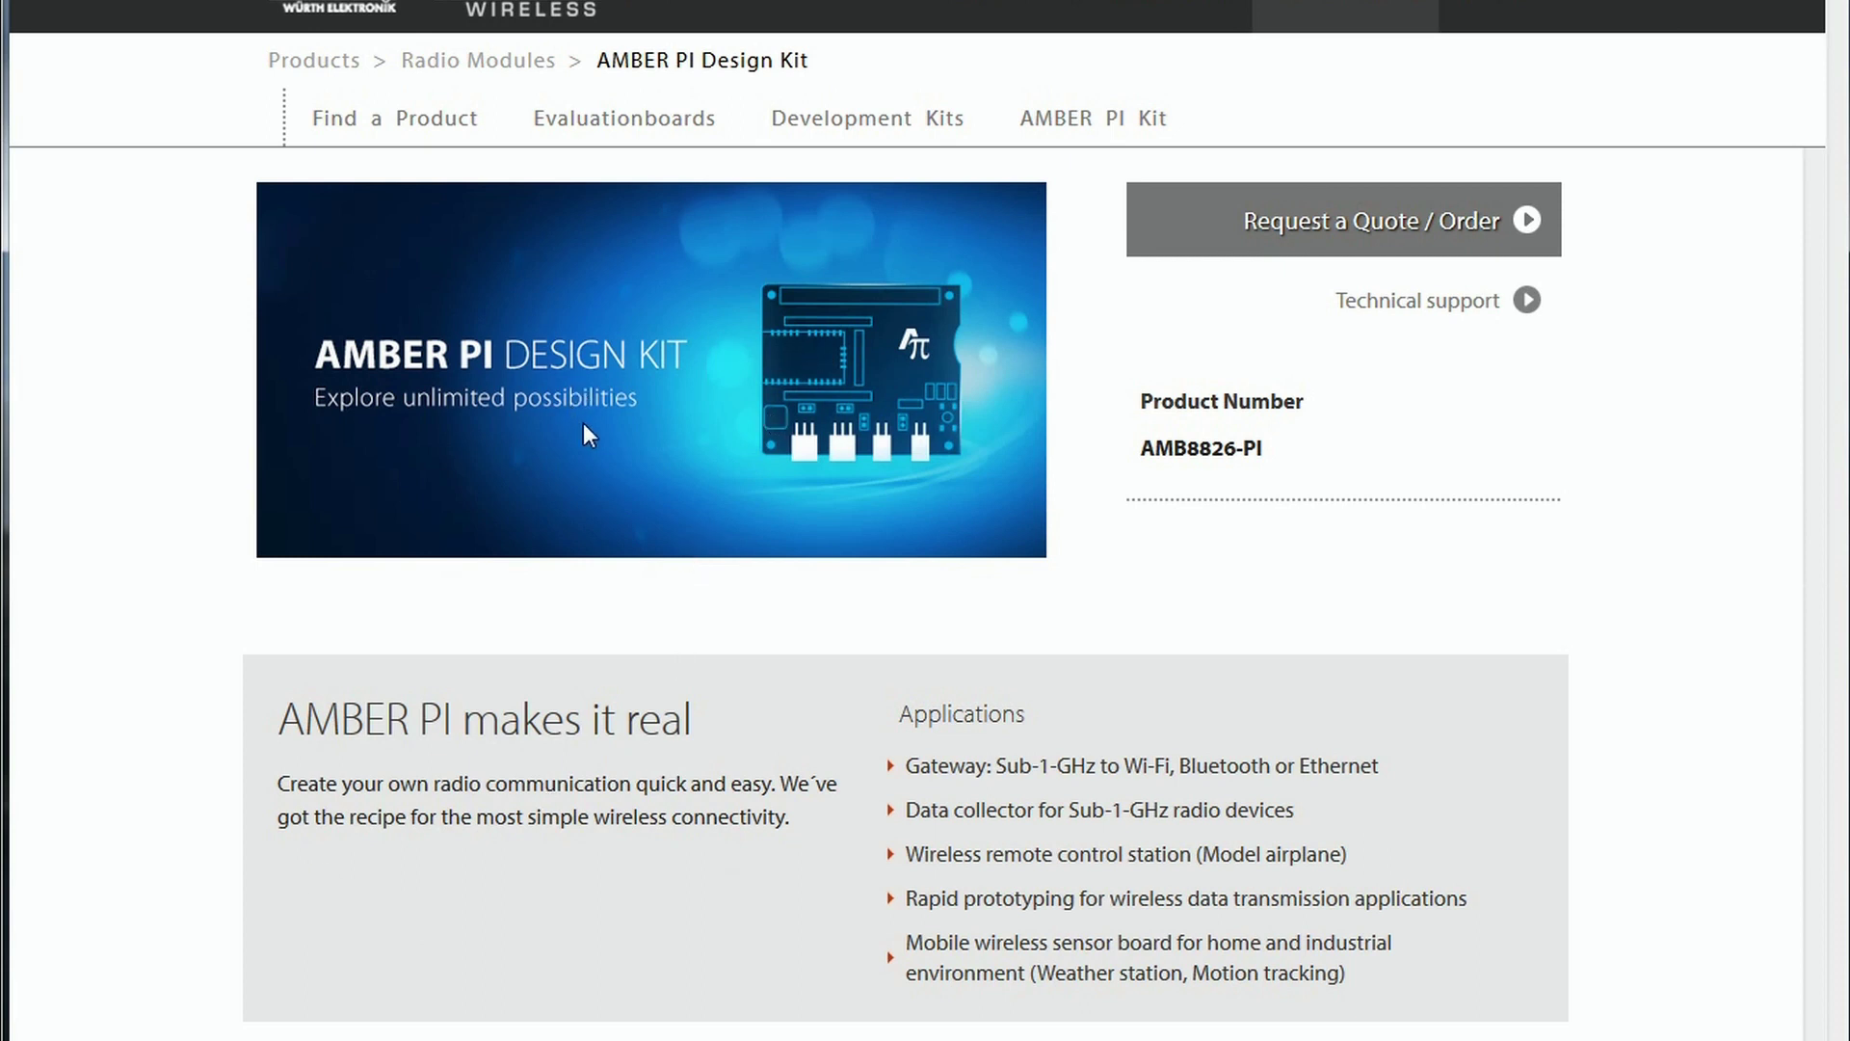
scroll(588, 439, "down", 5)
scroll(582, 448, "down", 20)
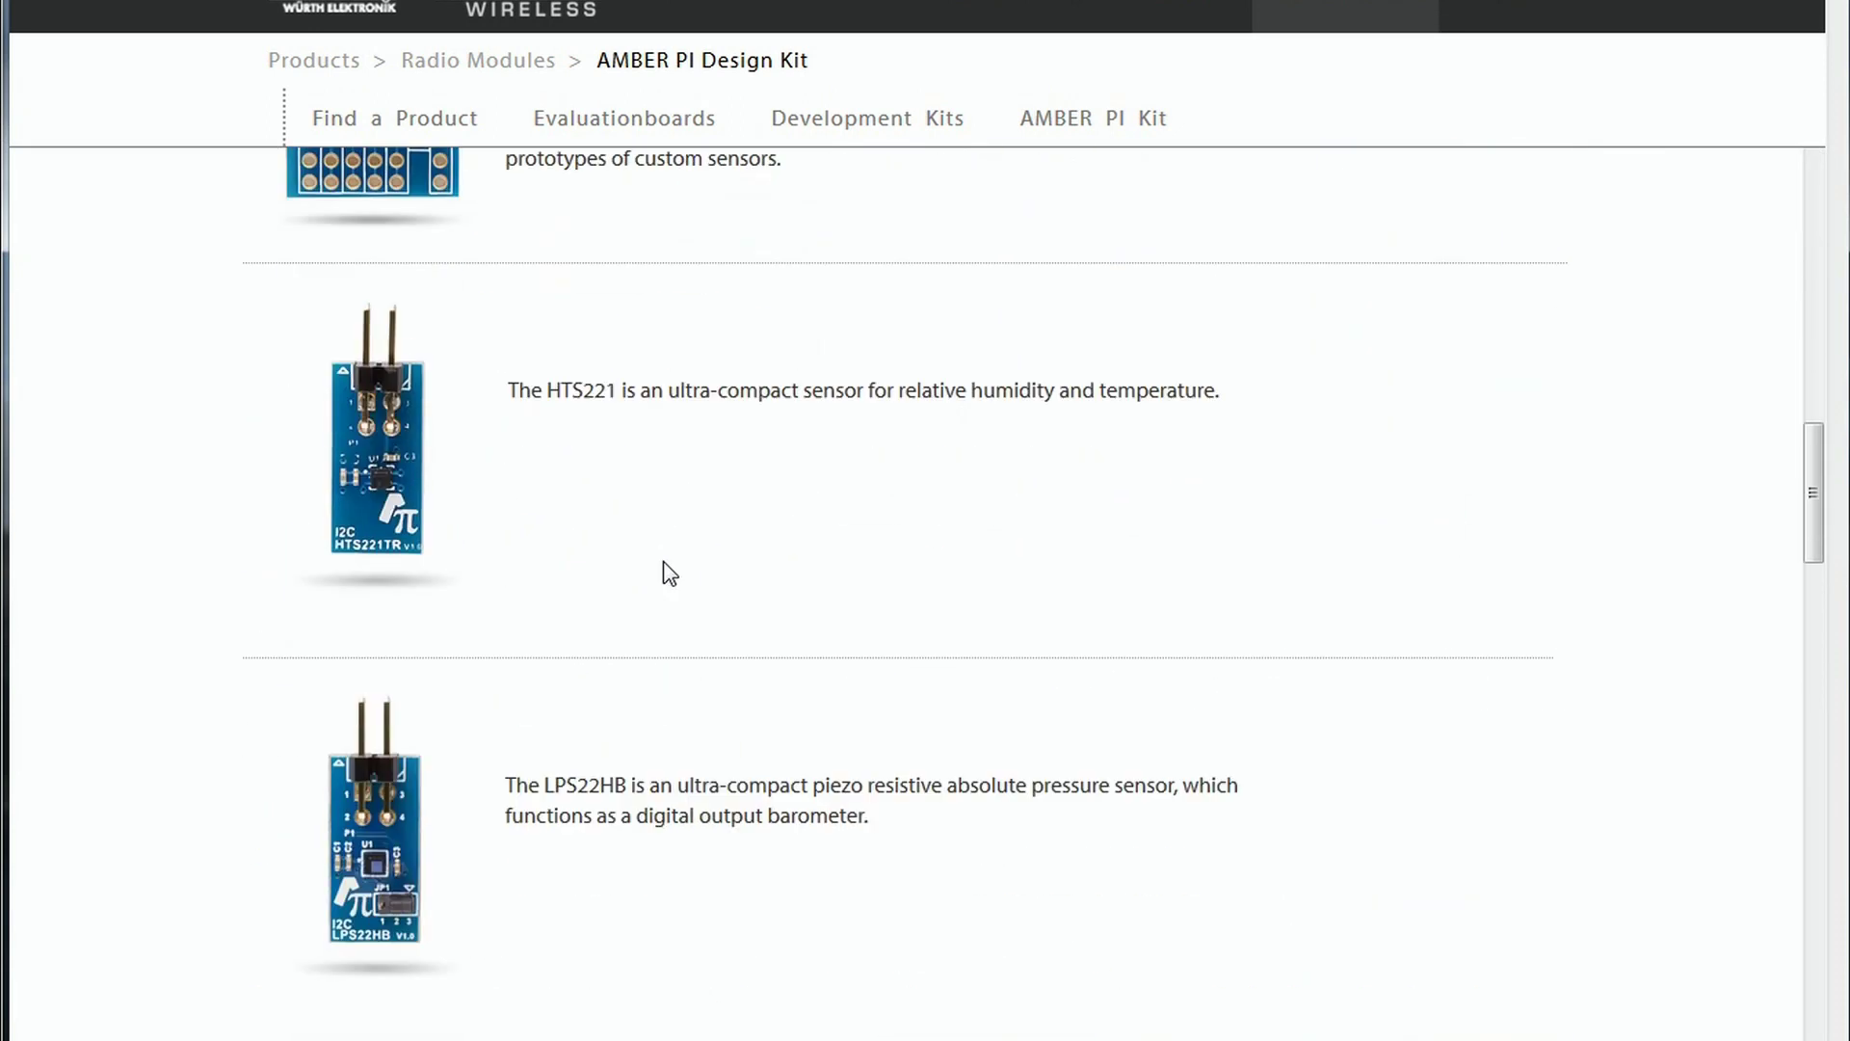
scroll(754, 802, "down", 12)
scroll(620, 568, "up", 6)
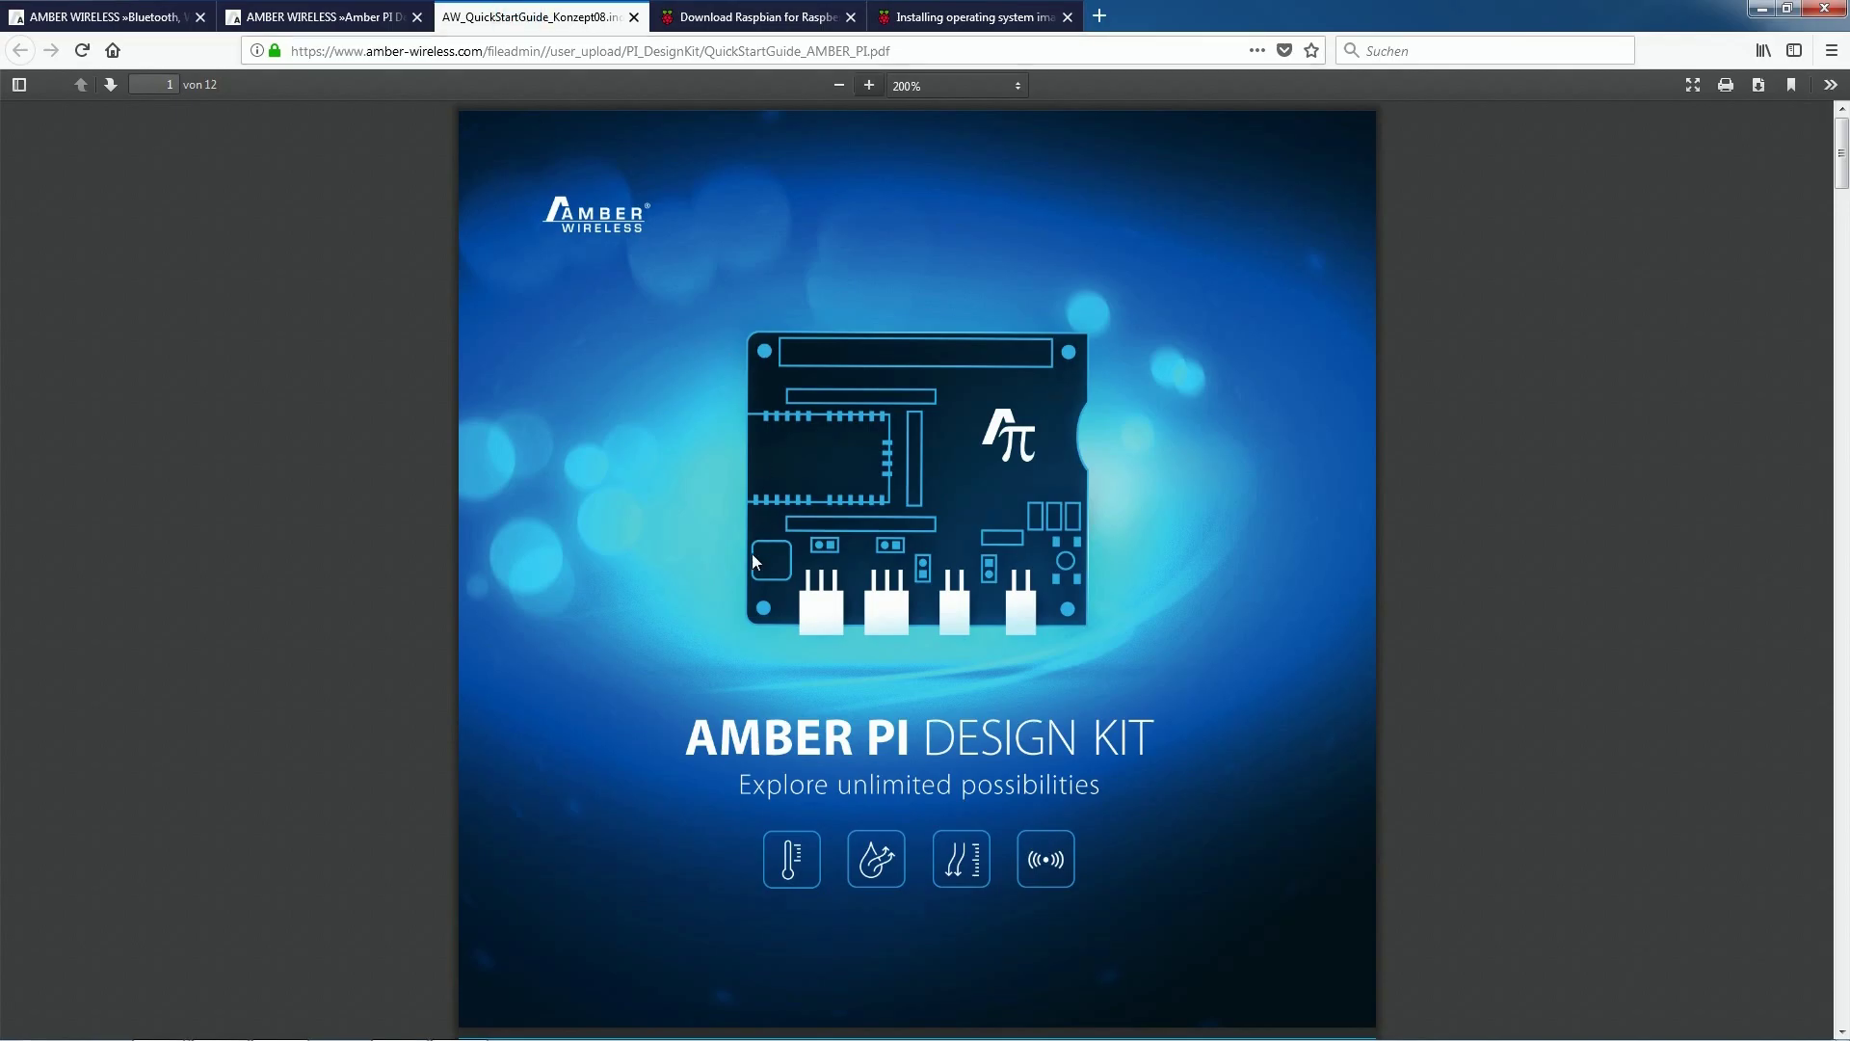
Scroll the quick start guide to Getting started and select the Raspbian download links.
scroll(753, 561, "down", 10)
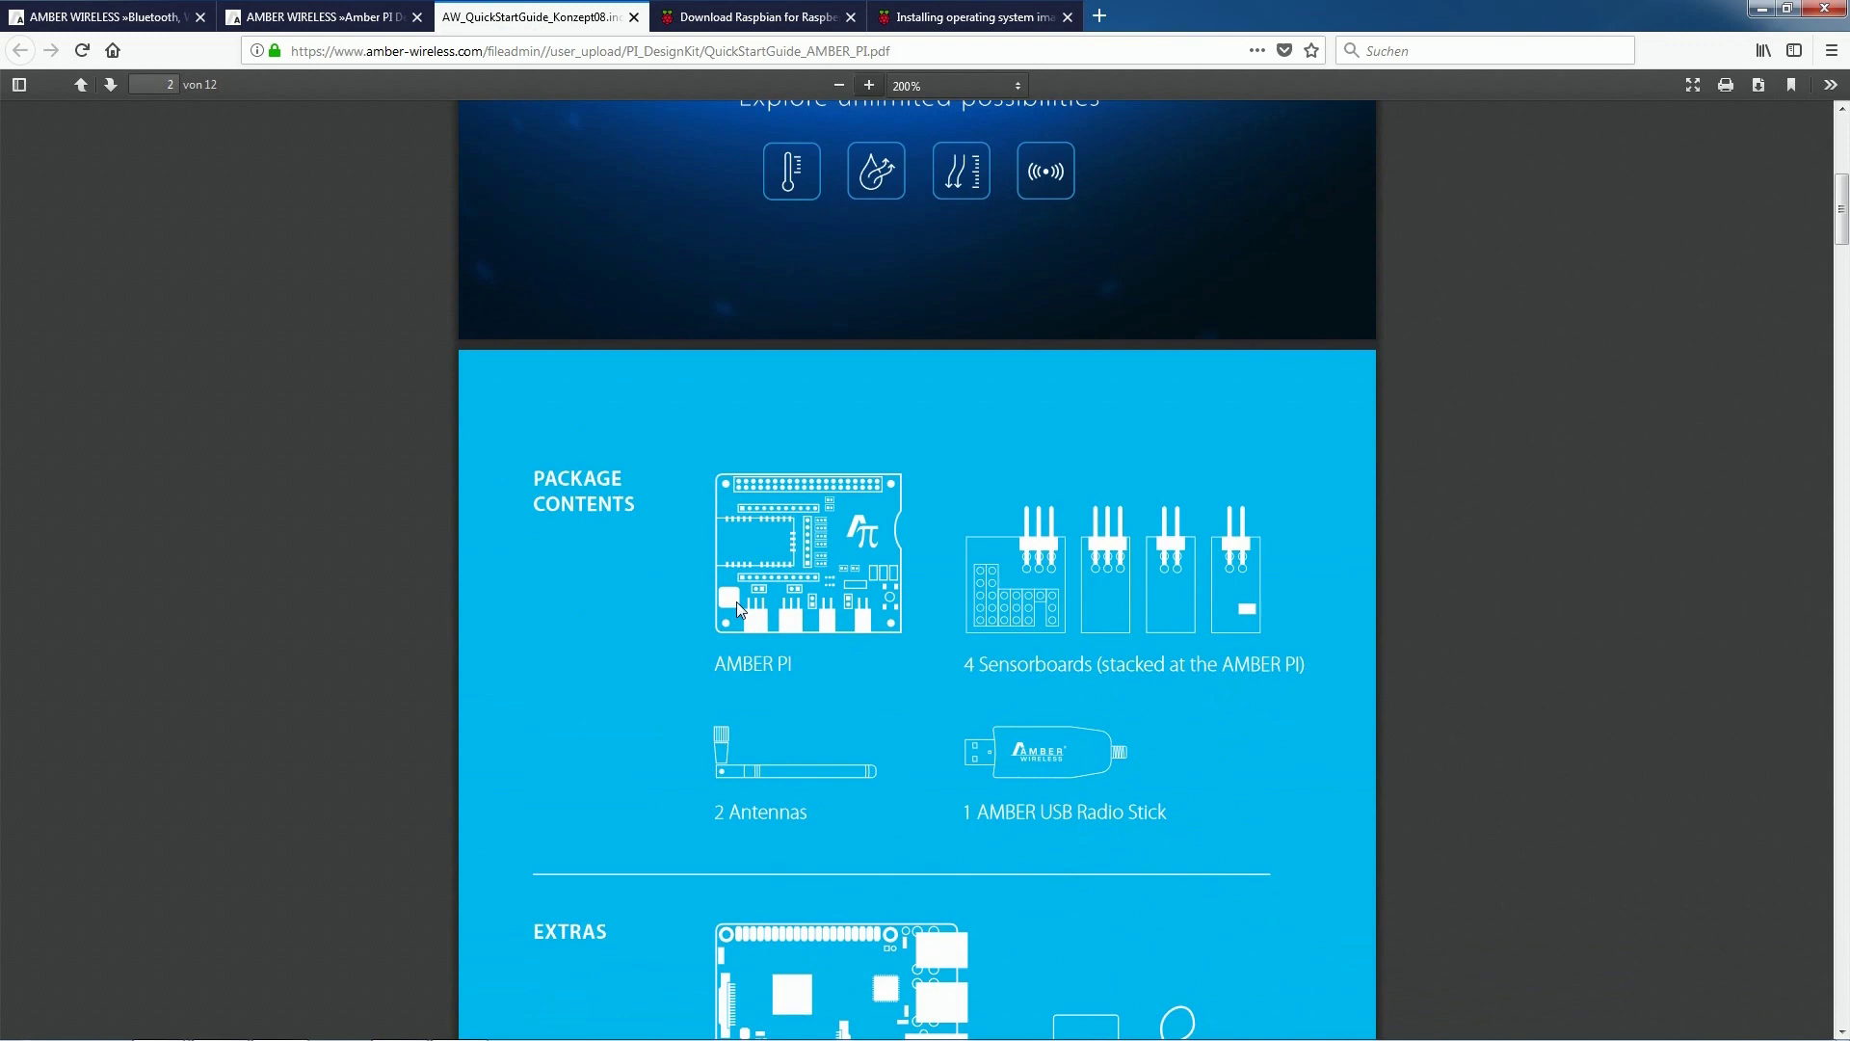
scroll(730, 599, "down", 5)
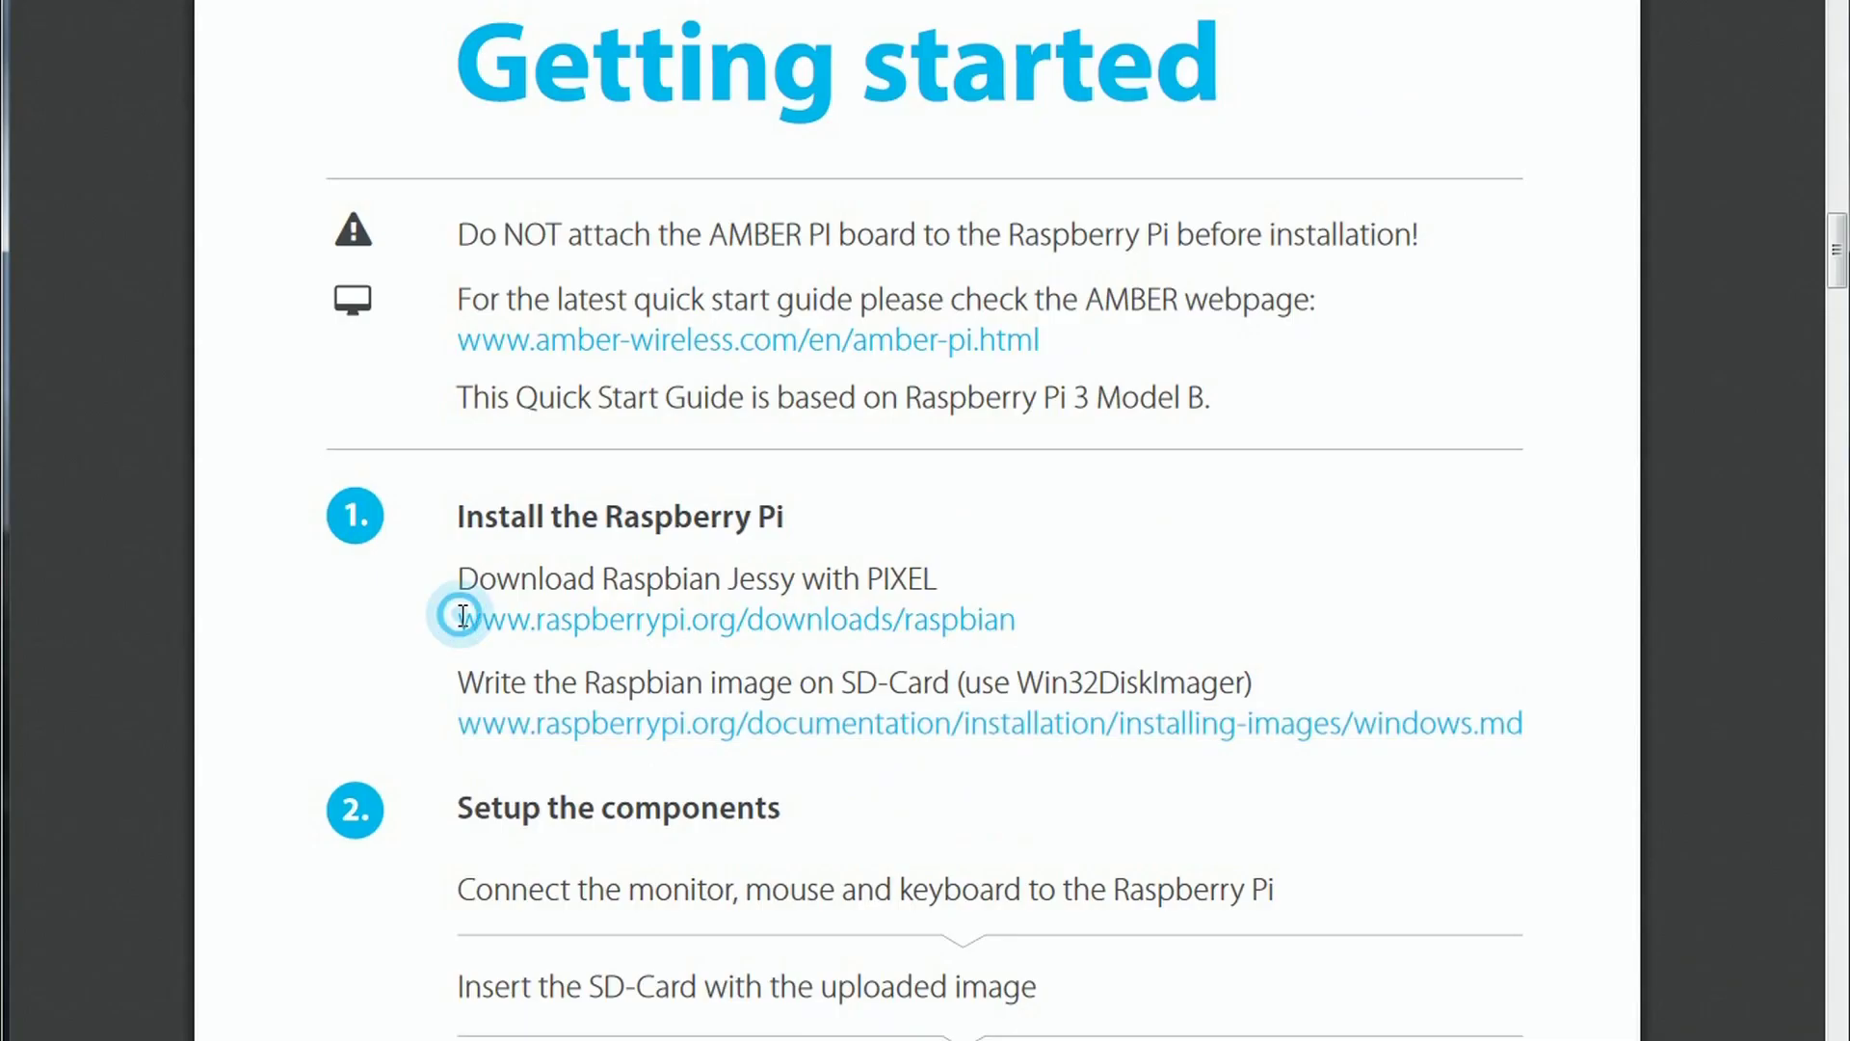
left_click_drag(627, 604, 962, 652)
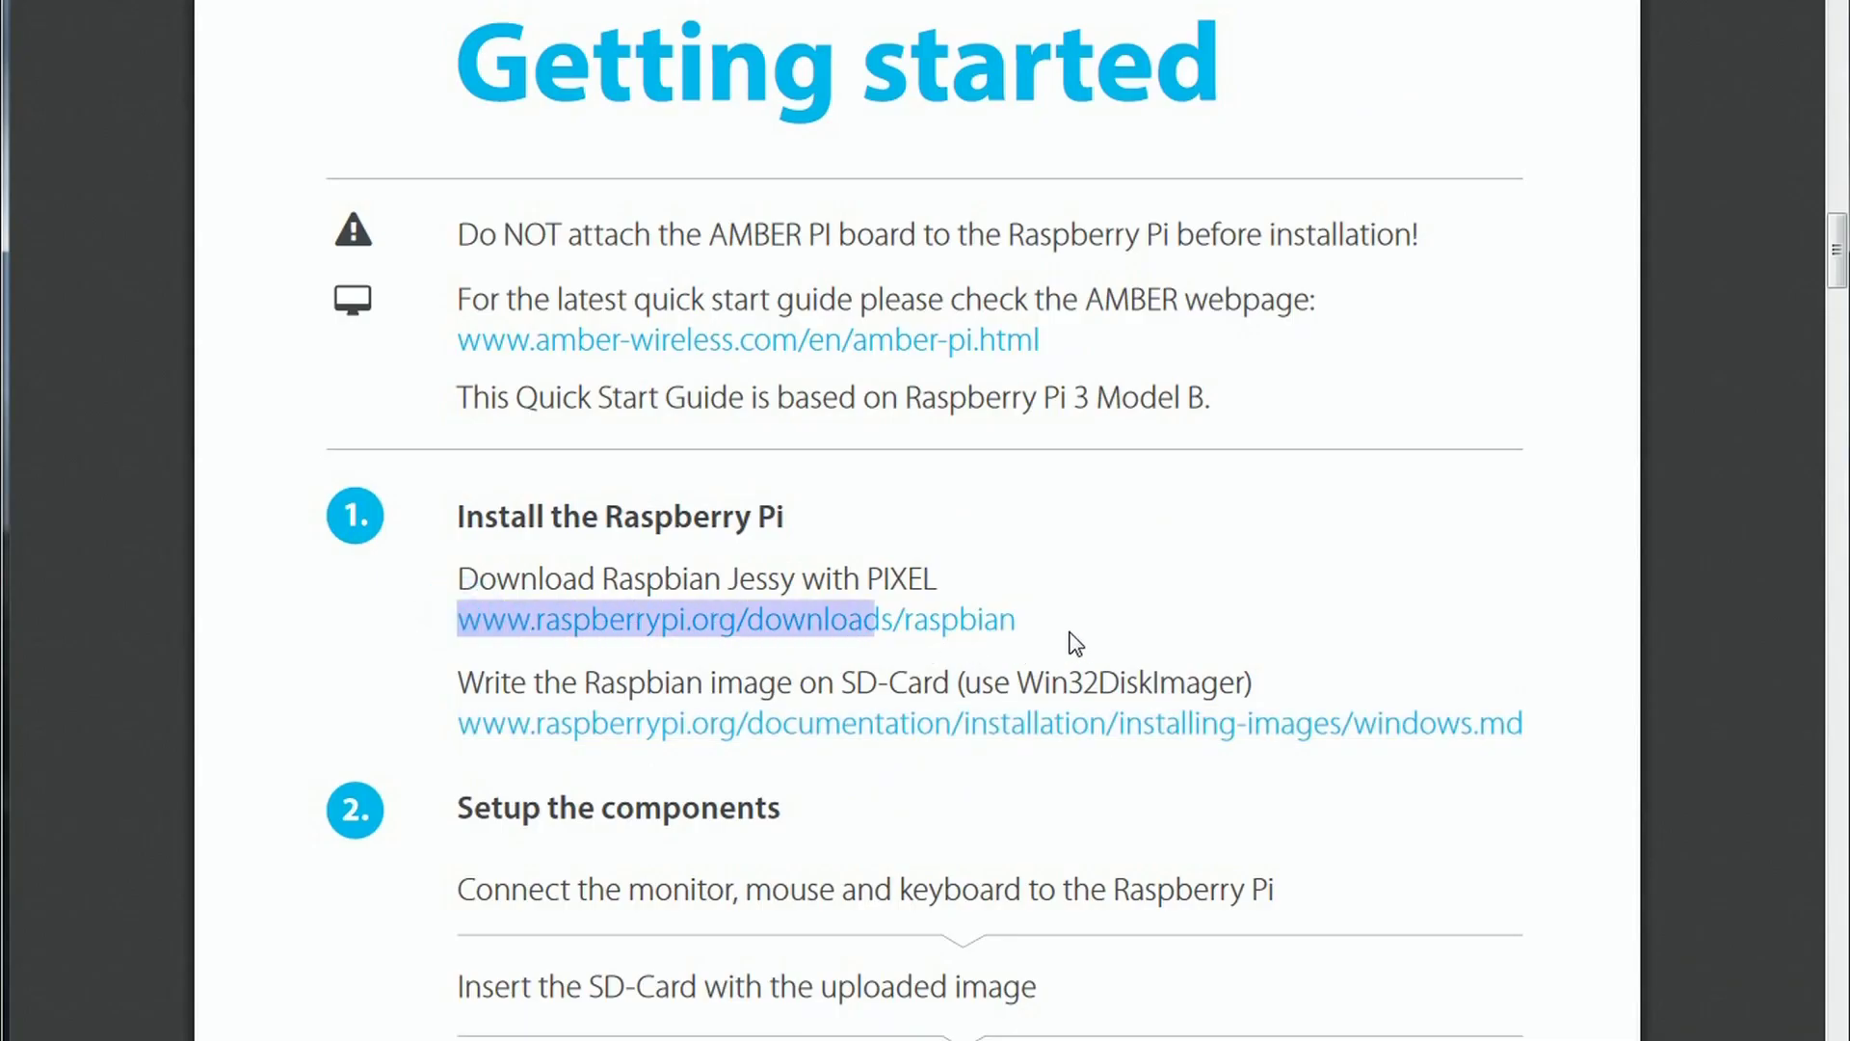
left_click_drag(1075, 643, 1016, 629)
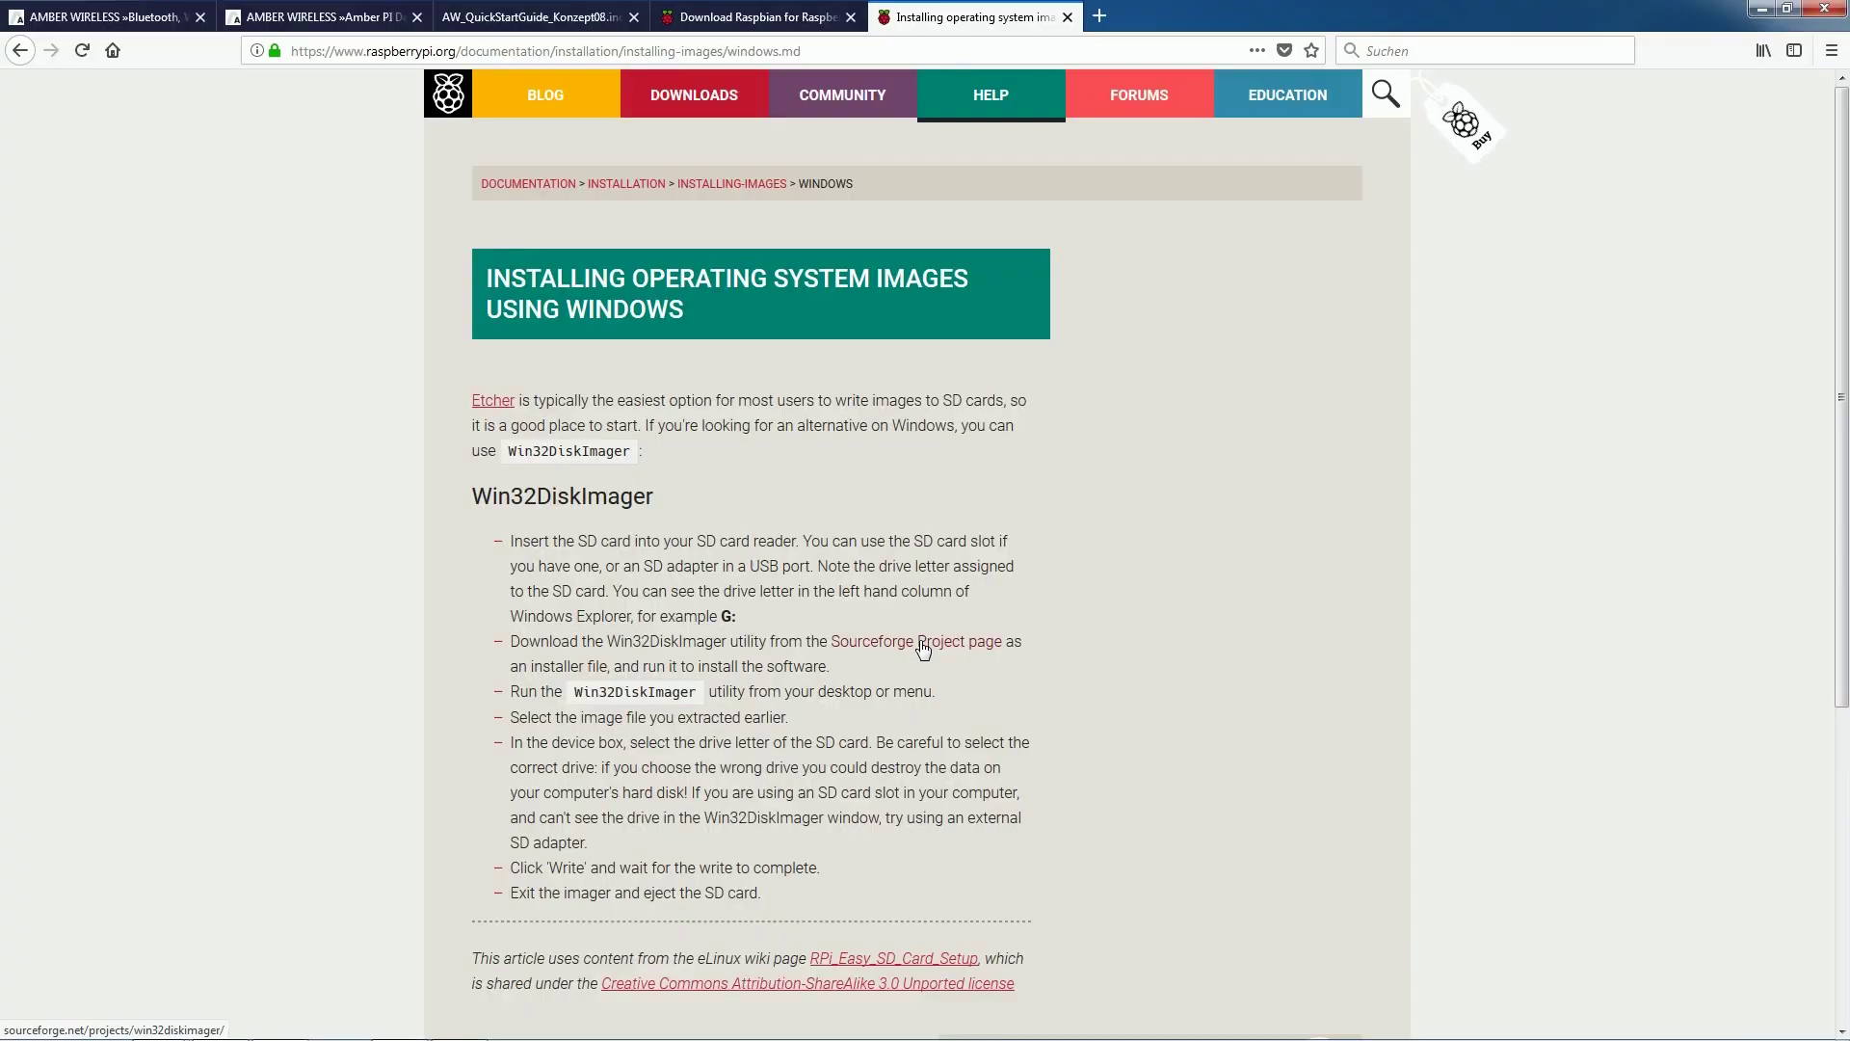
Open the Win32DiskImager Sourceforge page in a new tab, then browse for an image file.
right_click(922, 642)
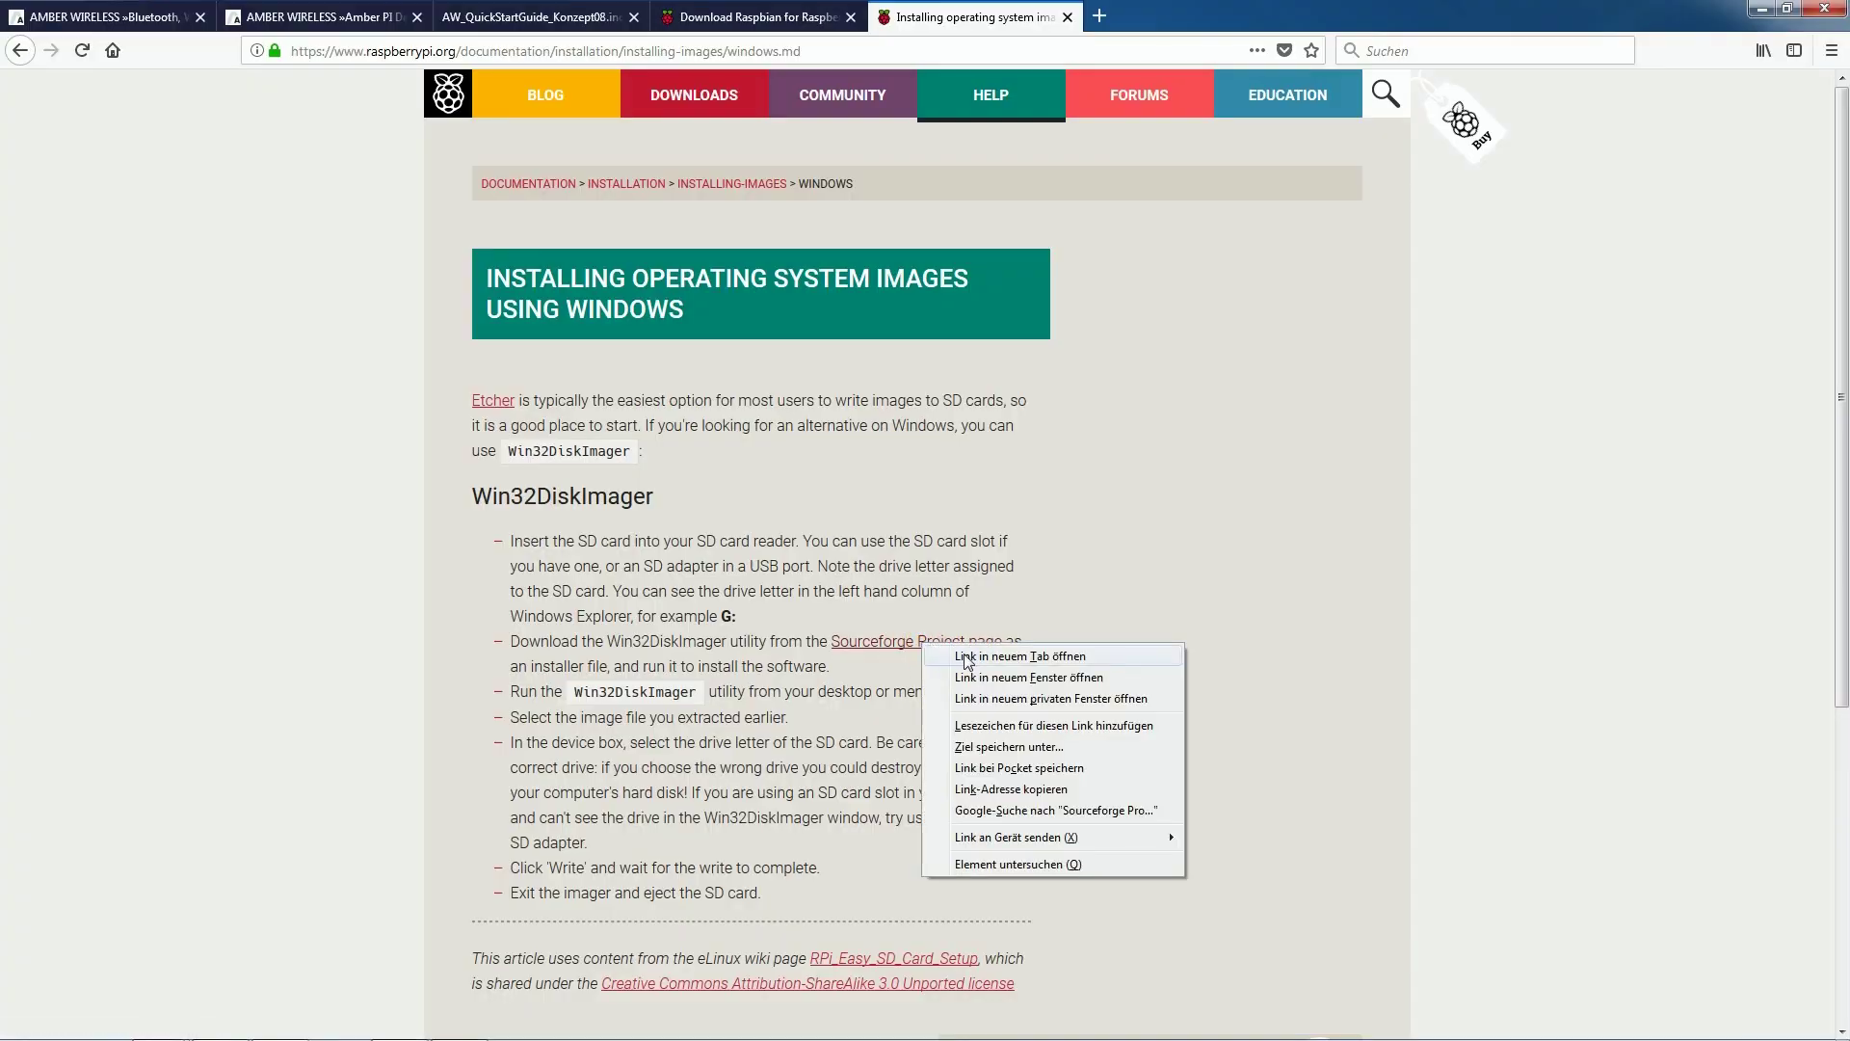
left_click(965, 657)
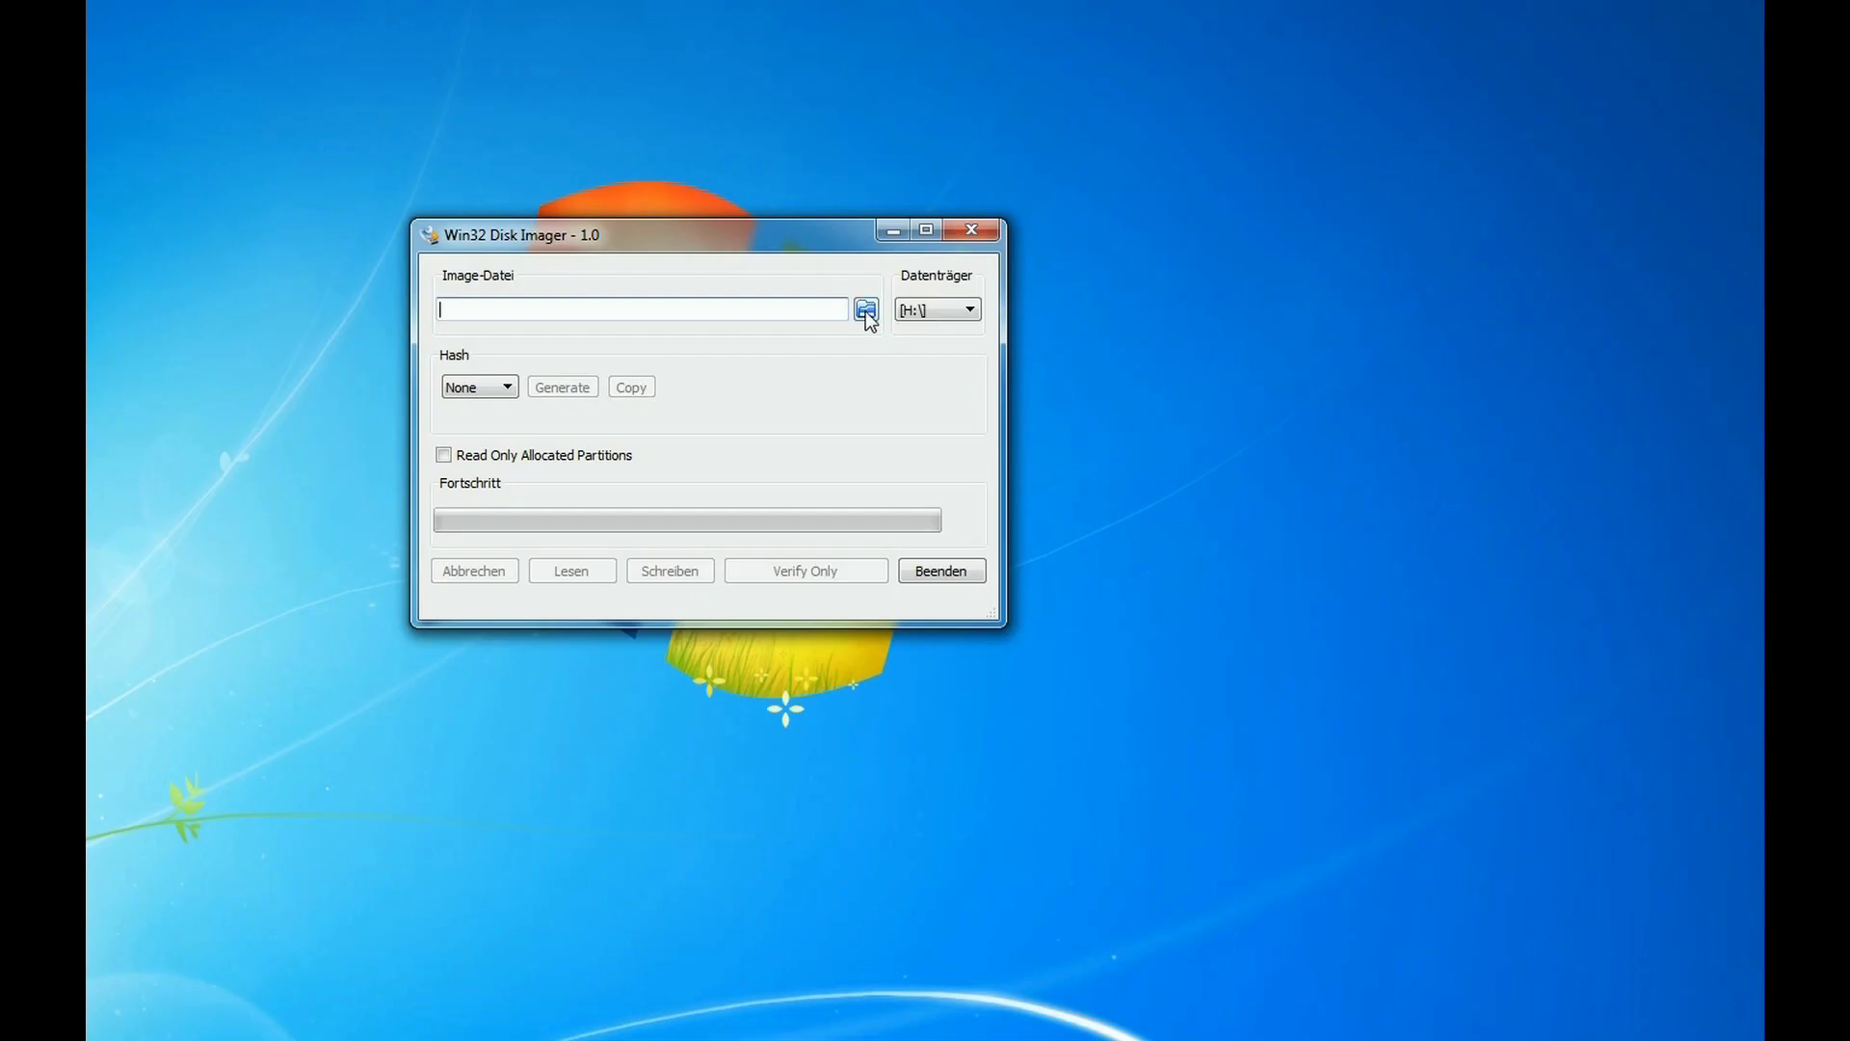
left_click(866, 309)
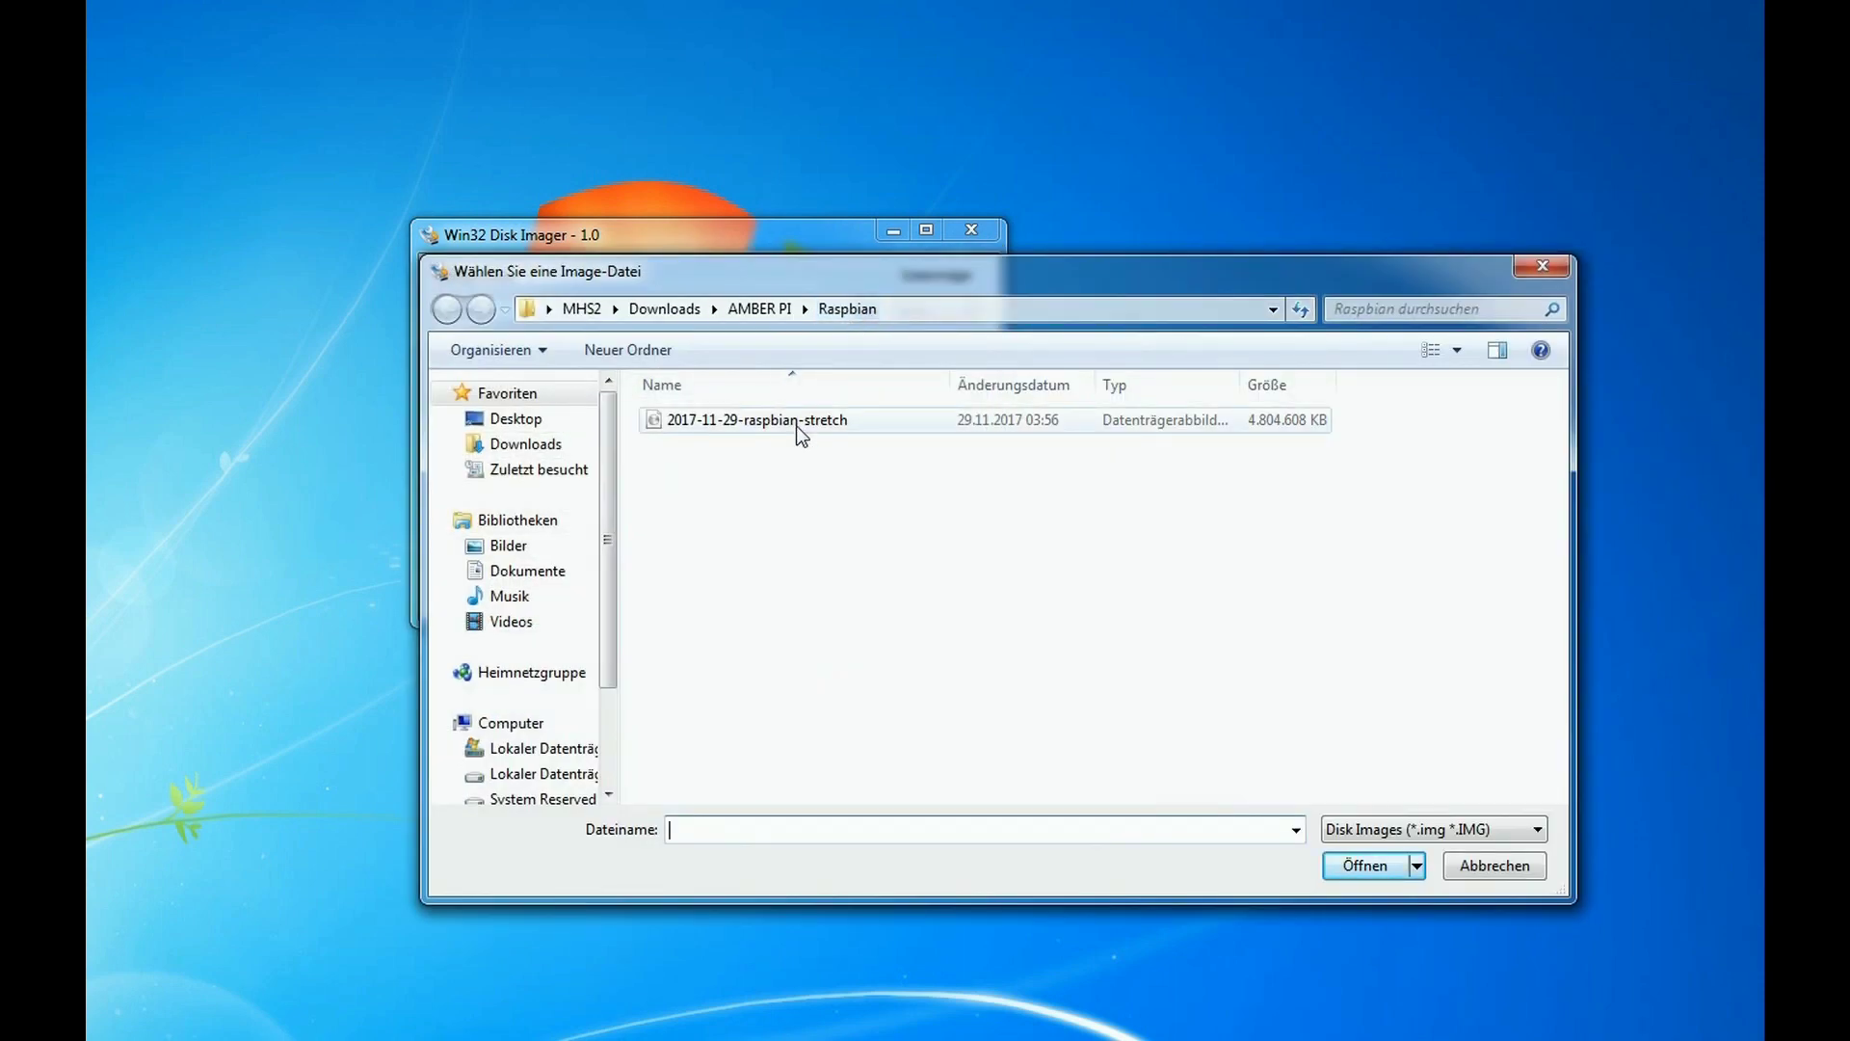
Pick 2017-11-29-raspbian-stretch in the Raspbian folder and confirm it with Öffnen.
left_click(796, 425)
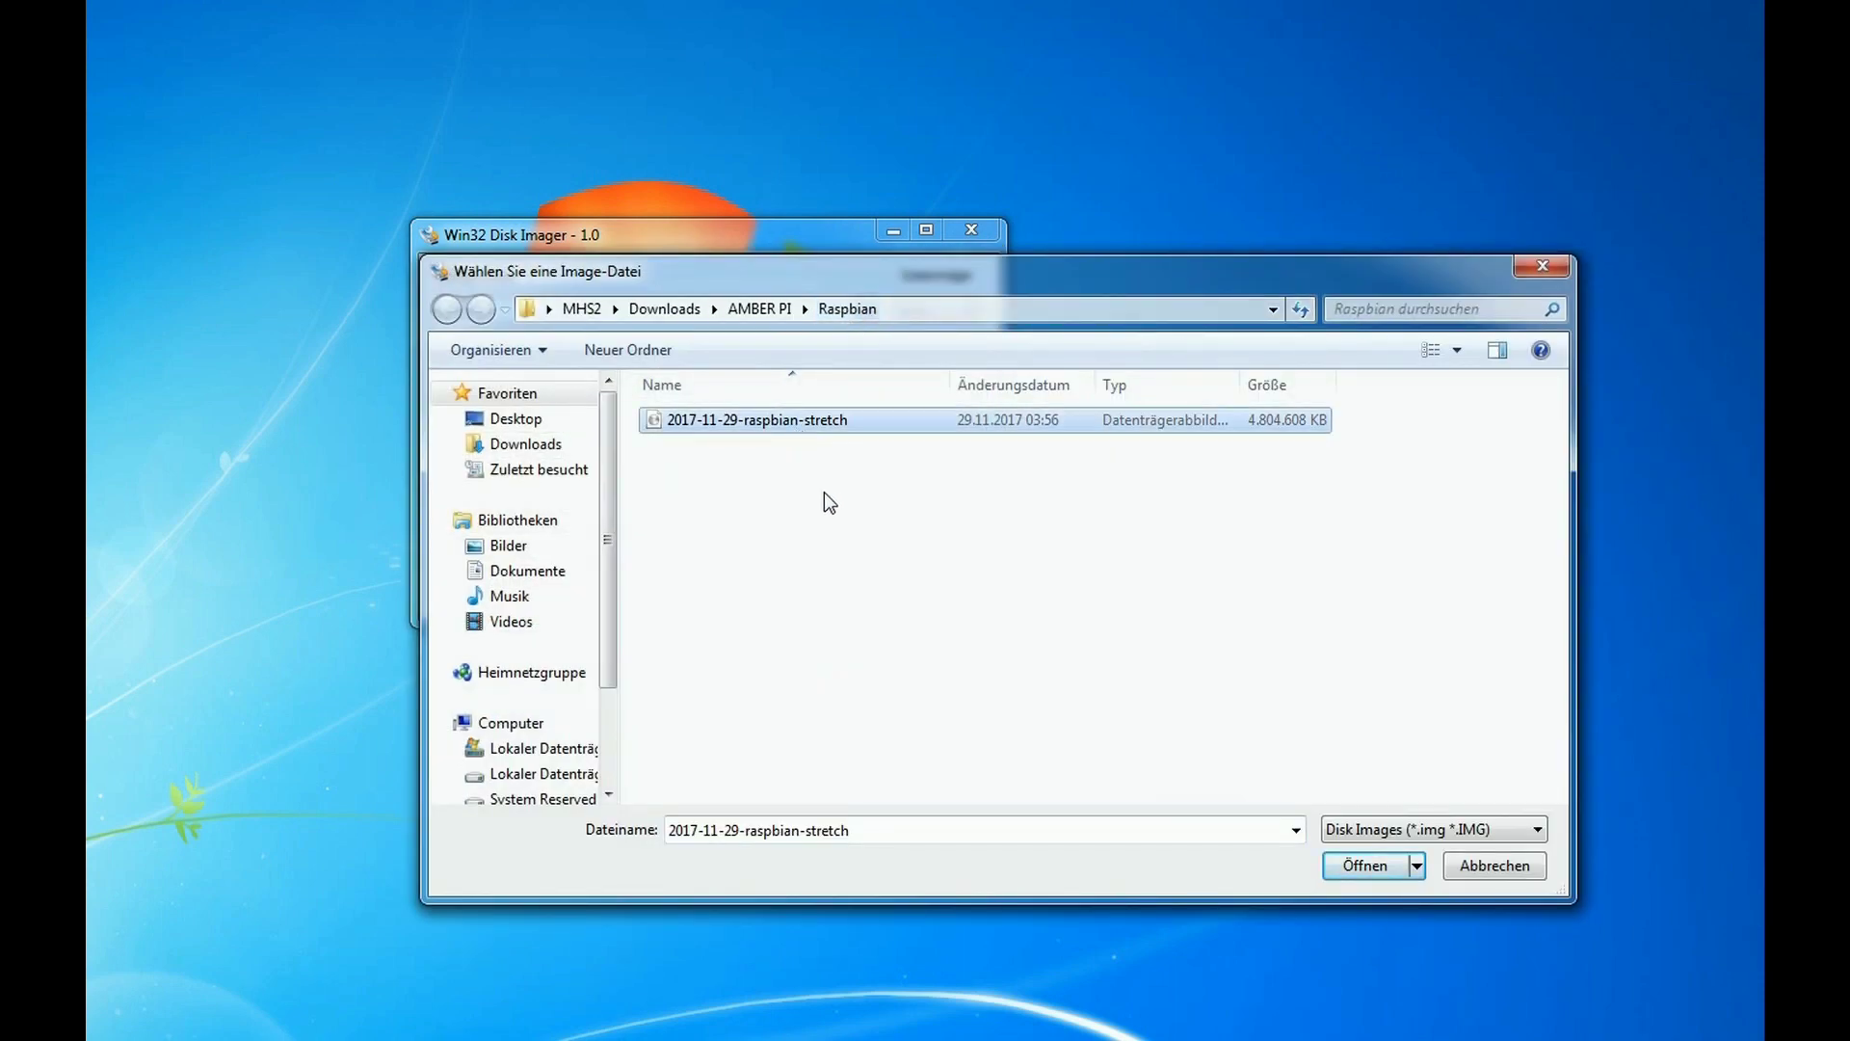
left_click(1365, 866)
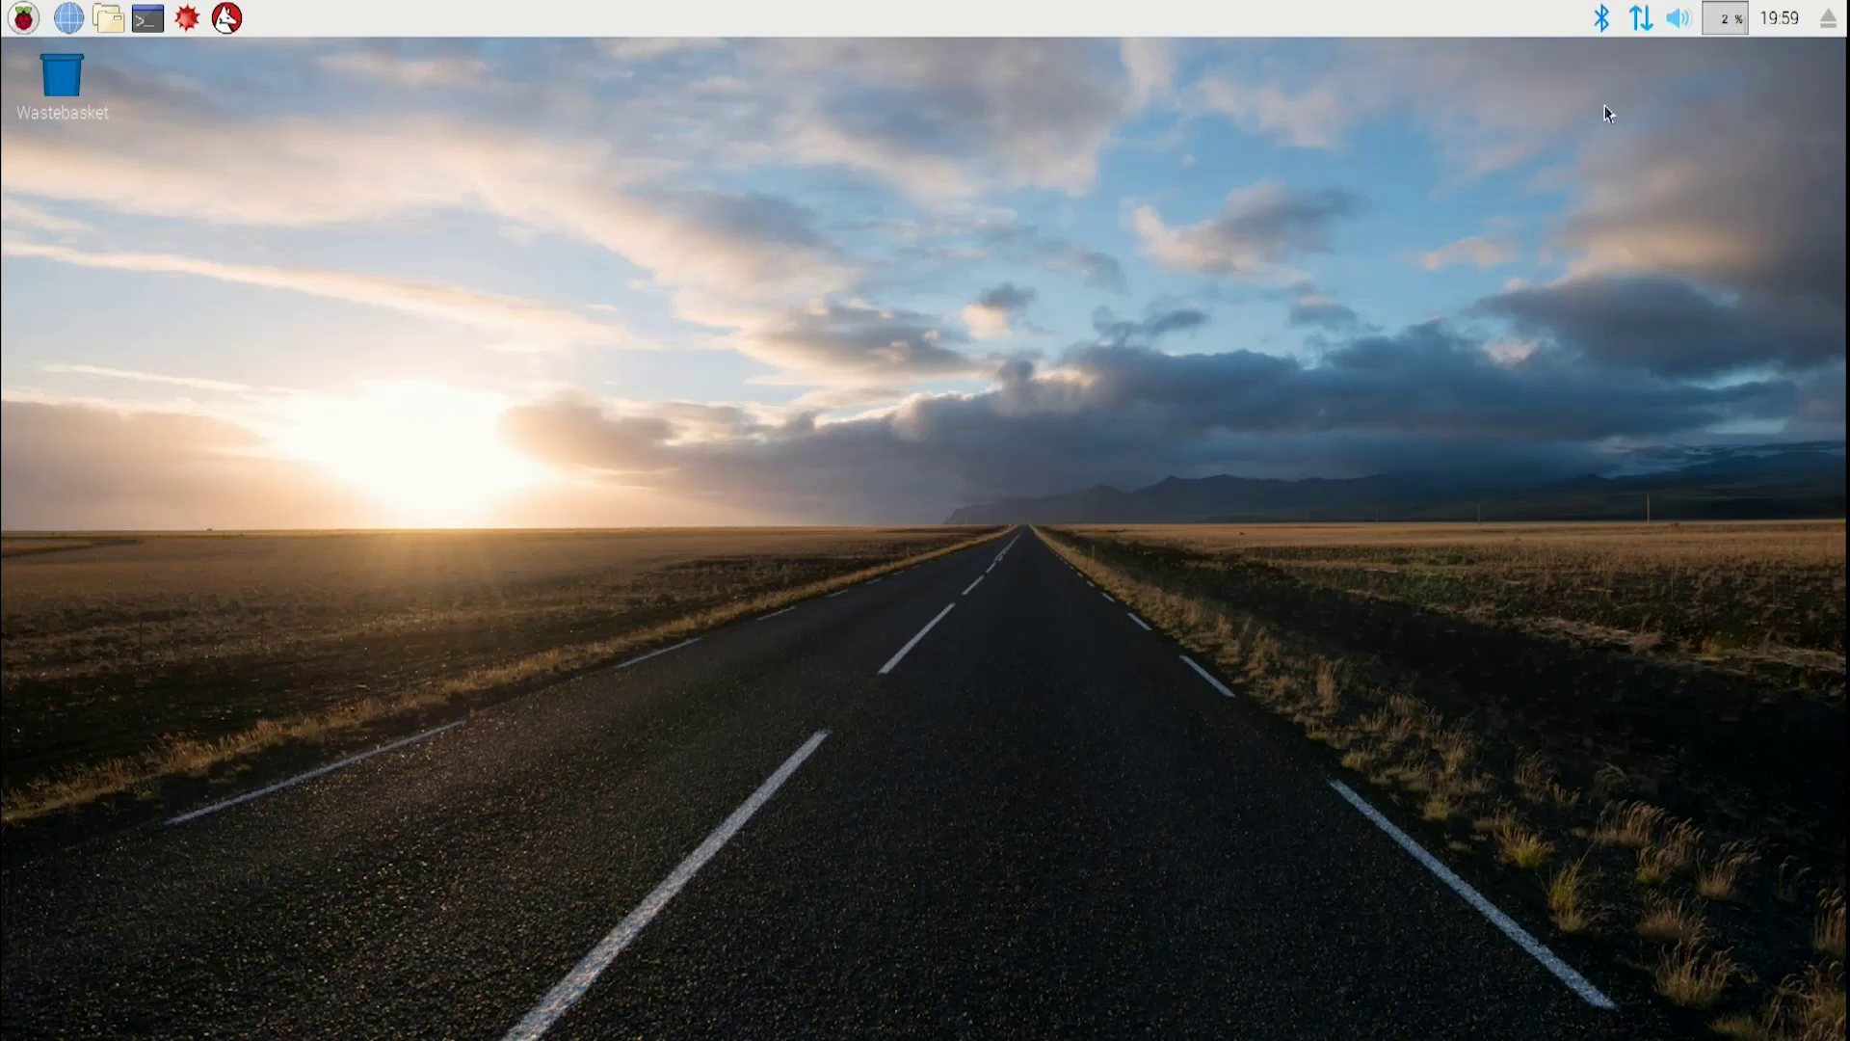
Use the top-panel tray icons to choose Turn Off Bluetooth and Turn On Wi-Fi.
left_click(1598, 23)
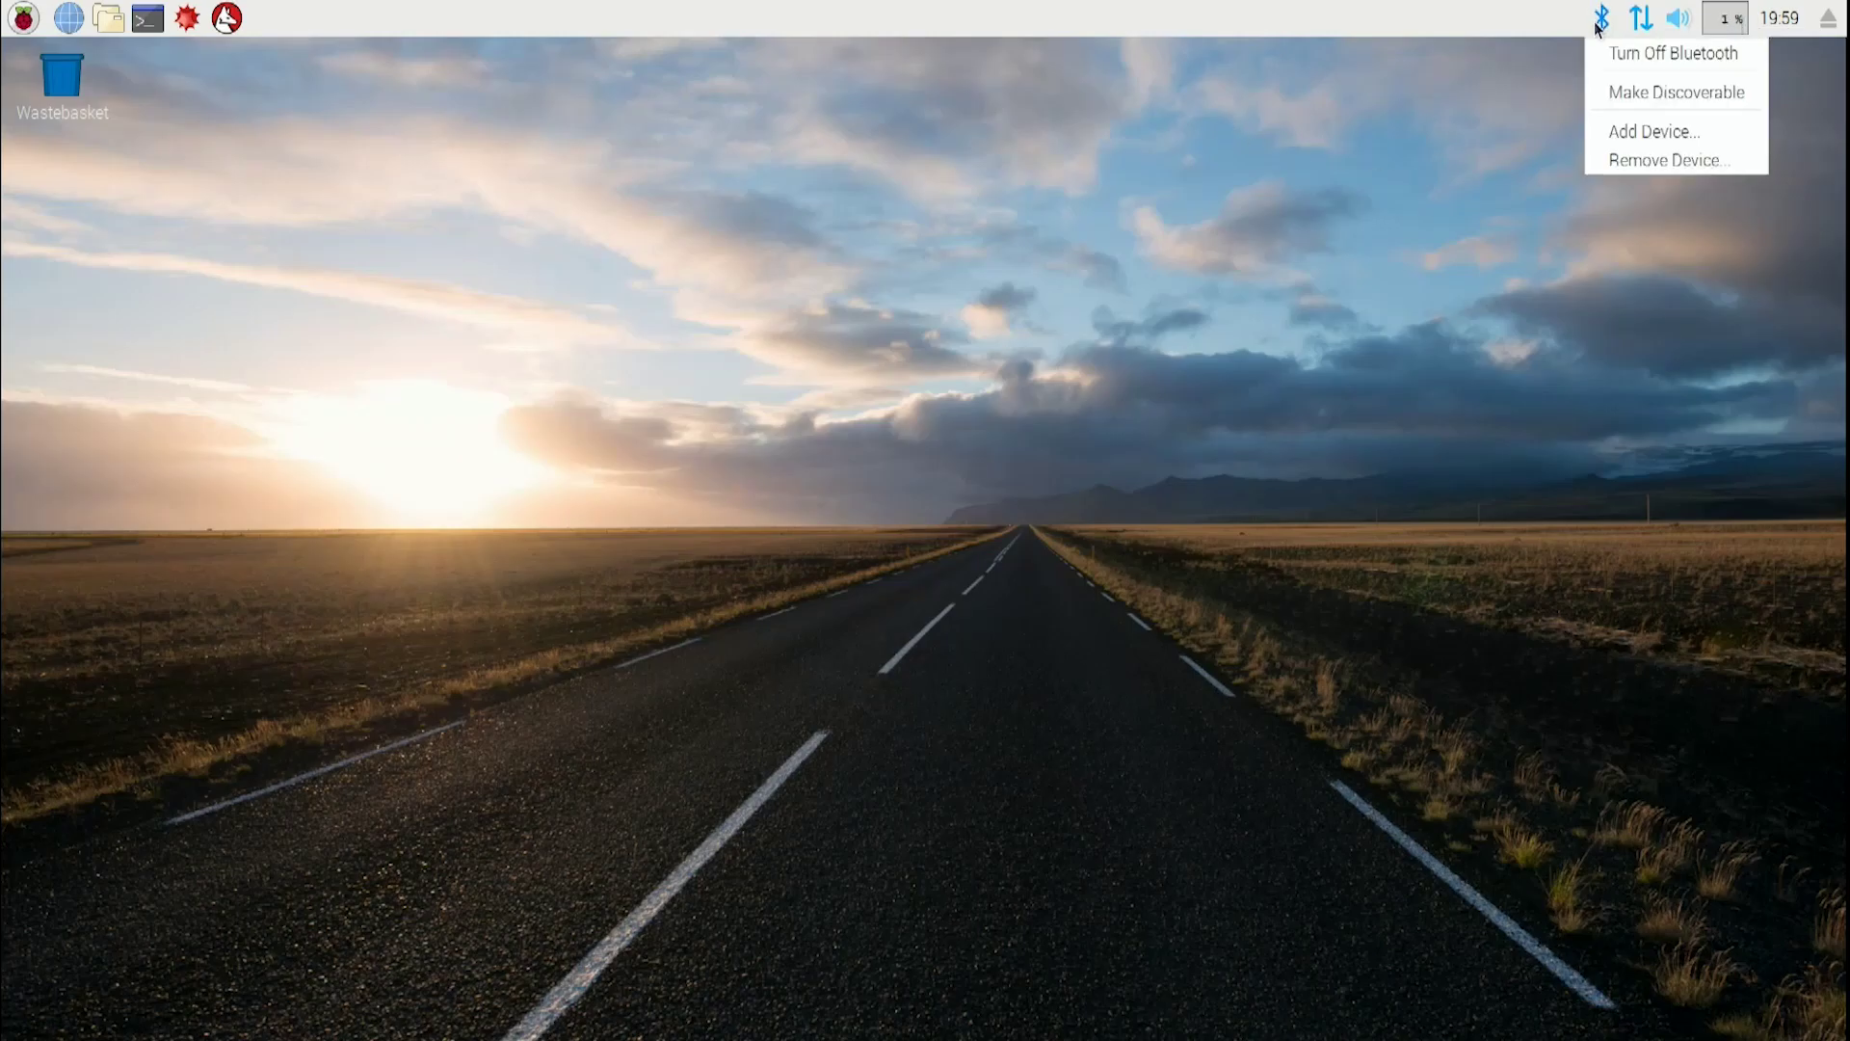
left_click(1648, 59)
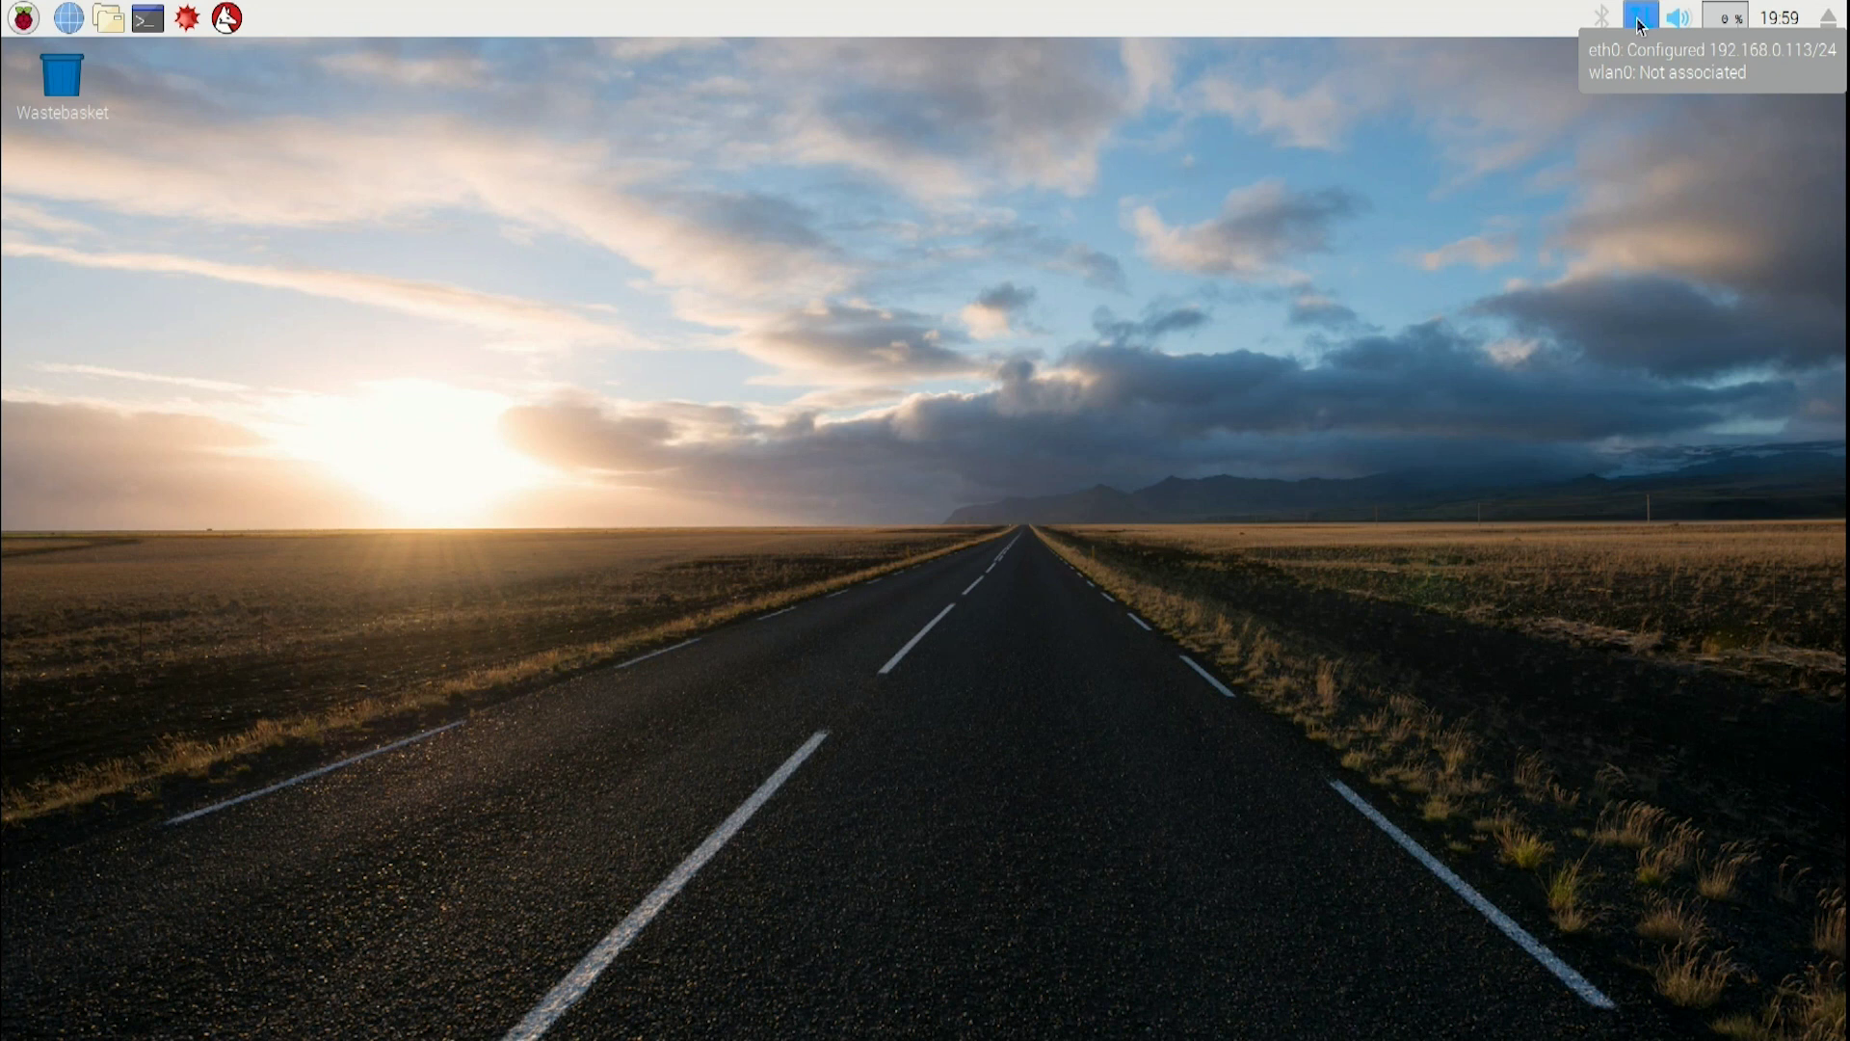
left_click(1641, 26)
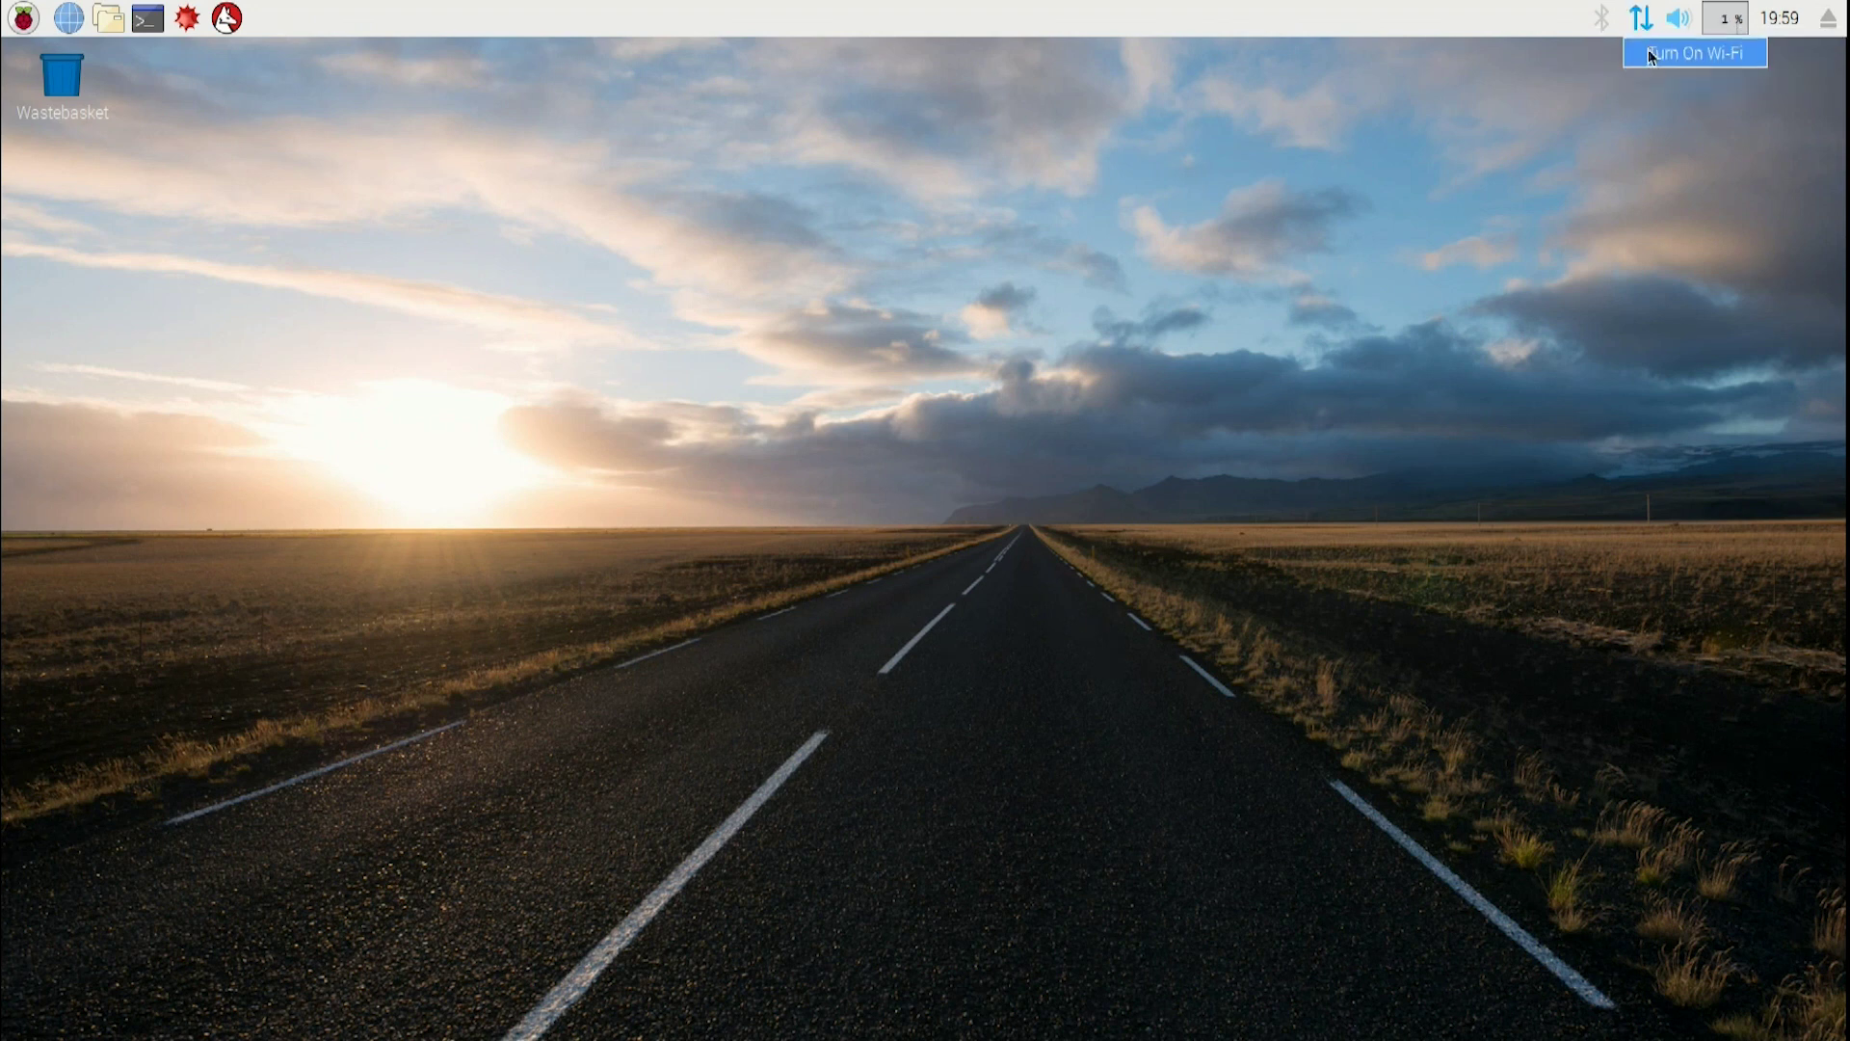
left_click(1654, 56)
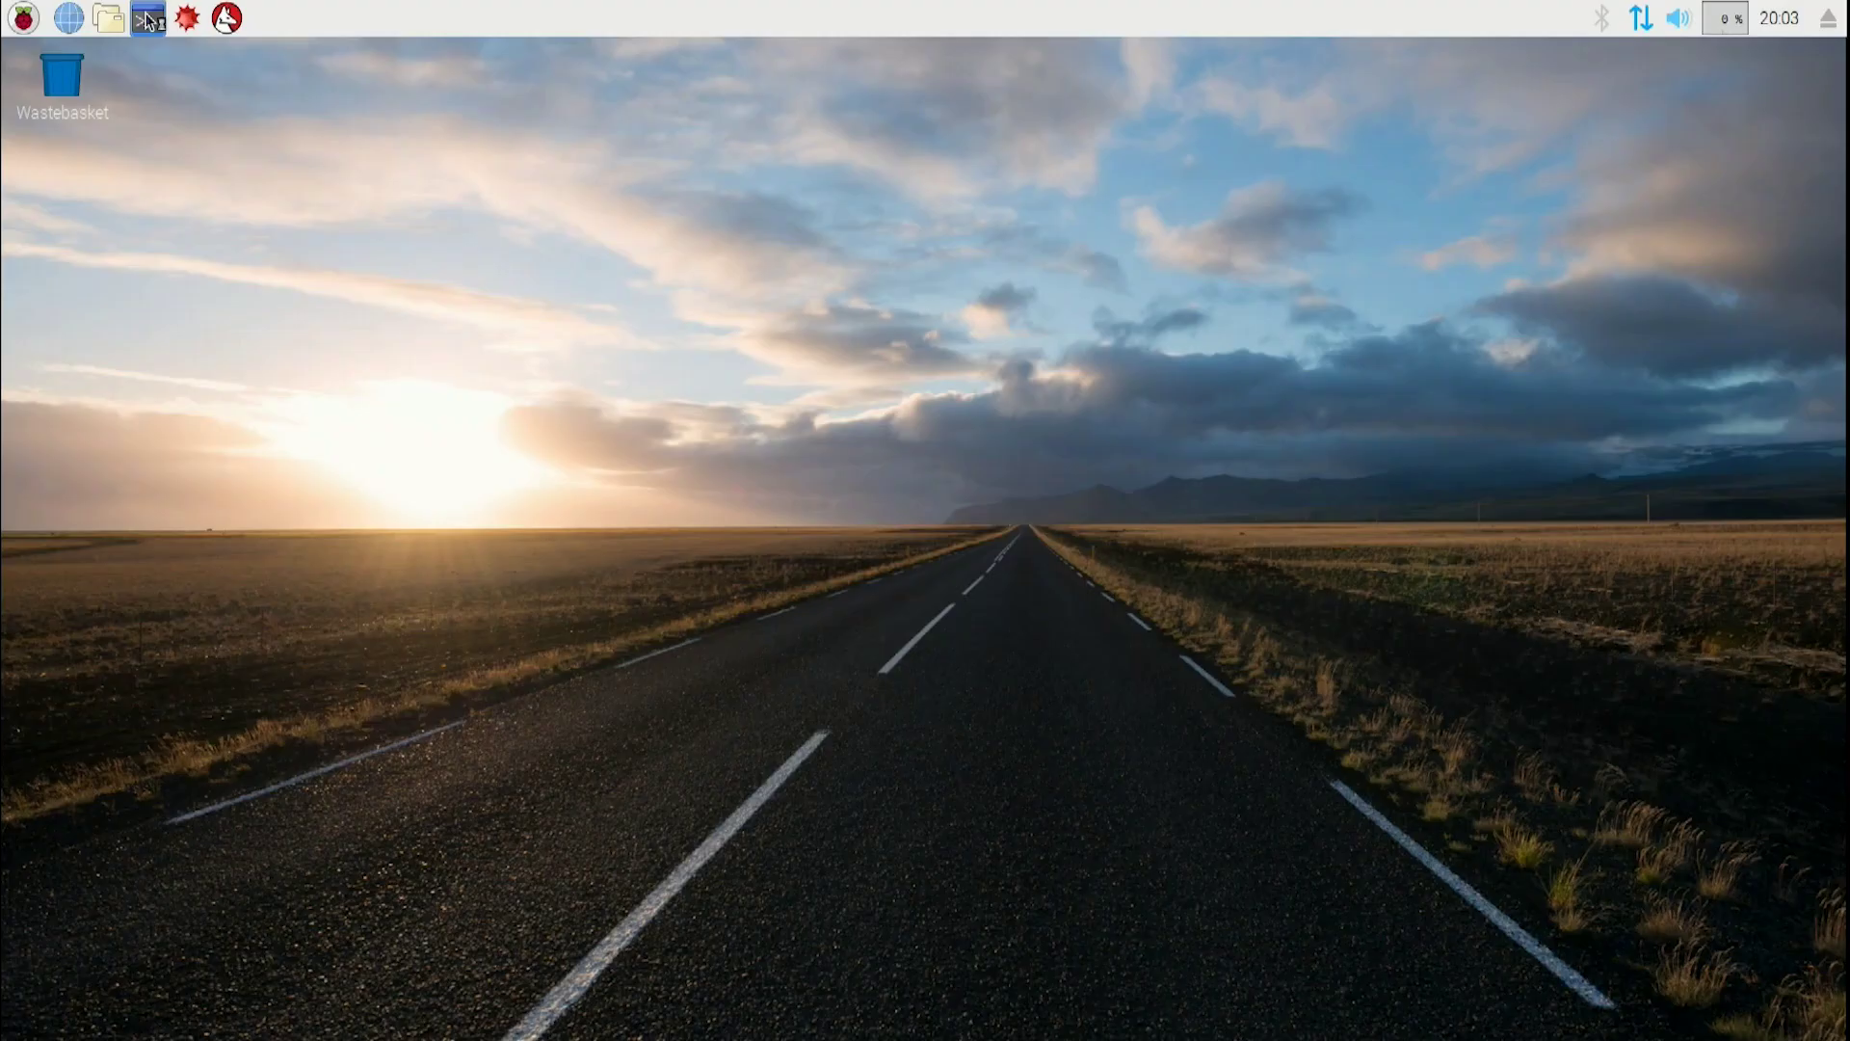
left_click(147, 19)
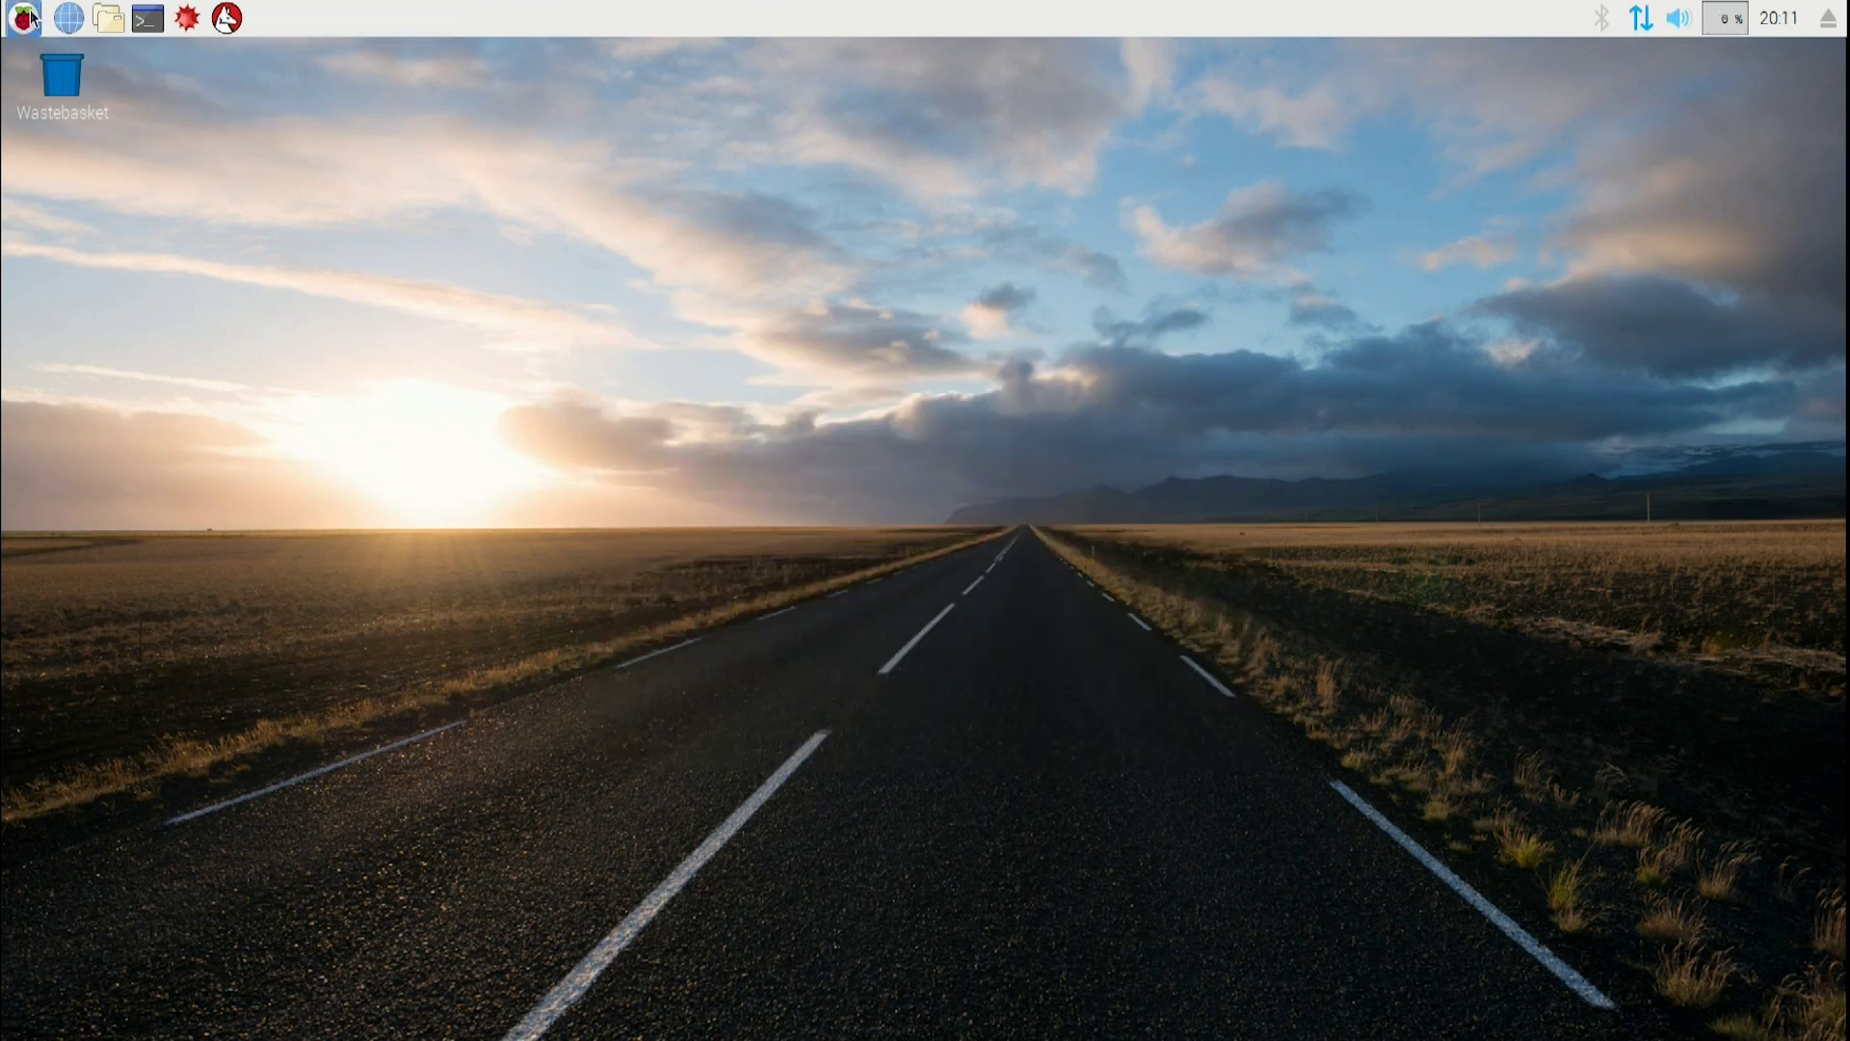
Set SPI, I2C and Serial to Enabled on the Interfaces tab of Raspberry Pi Configuration.
left_click(29, 18)
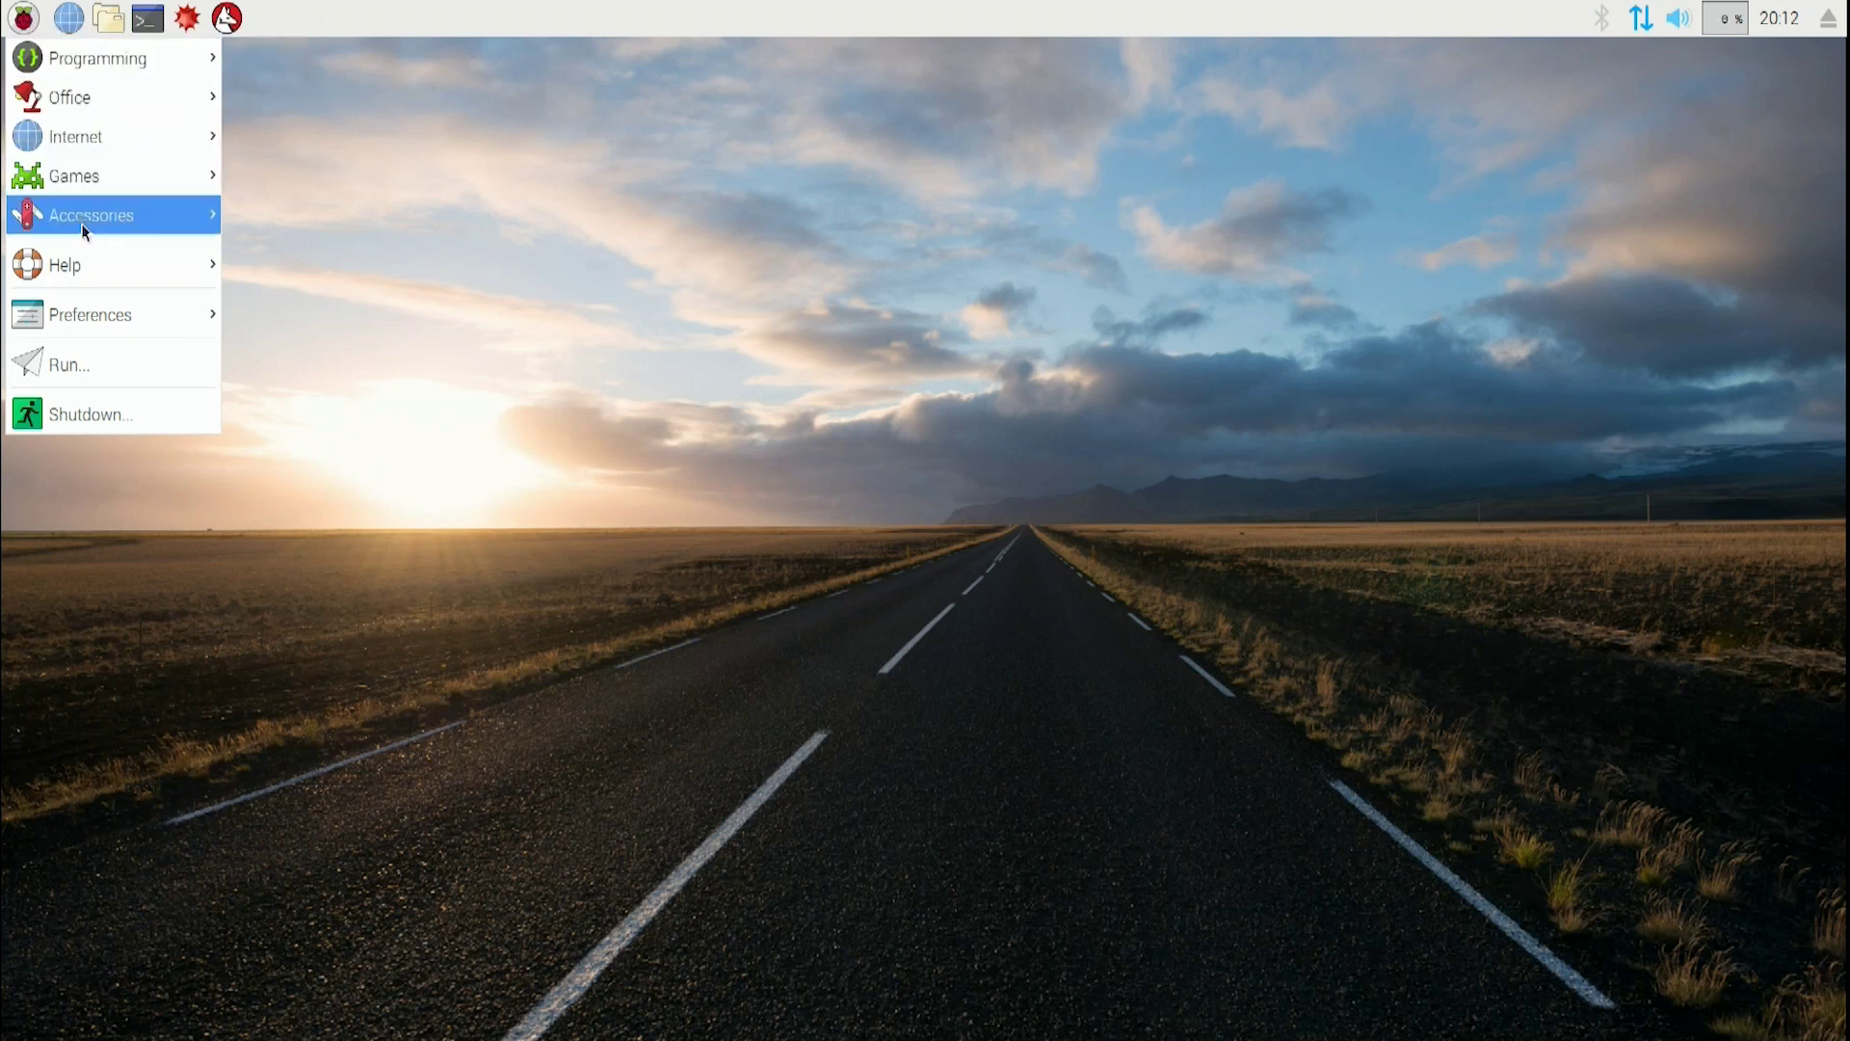
mouse_move(108, 327)
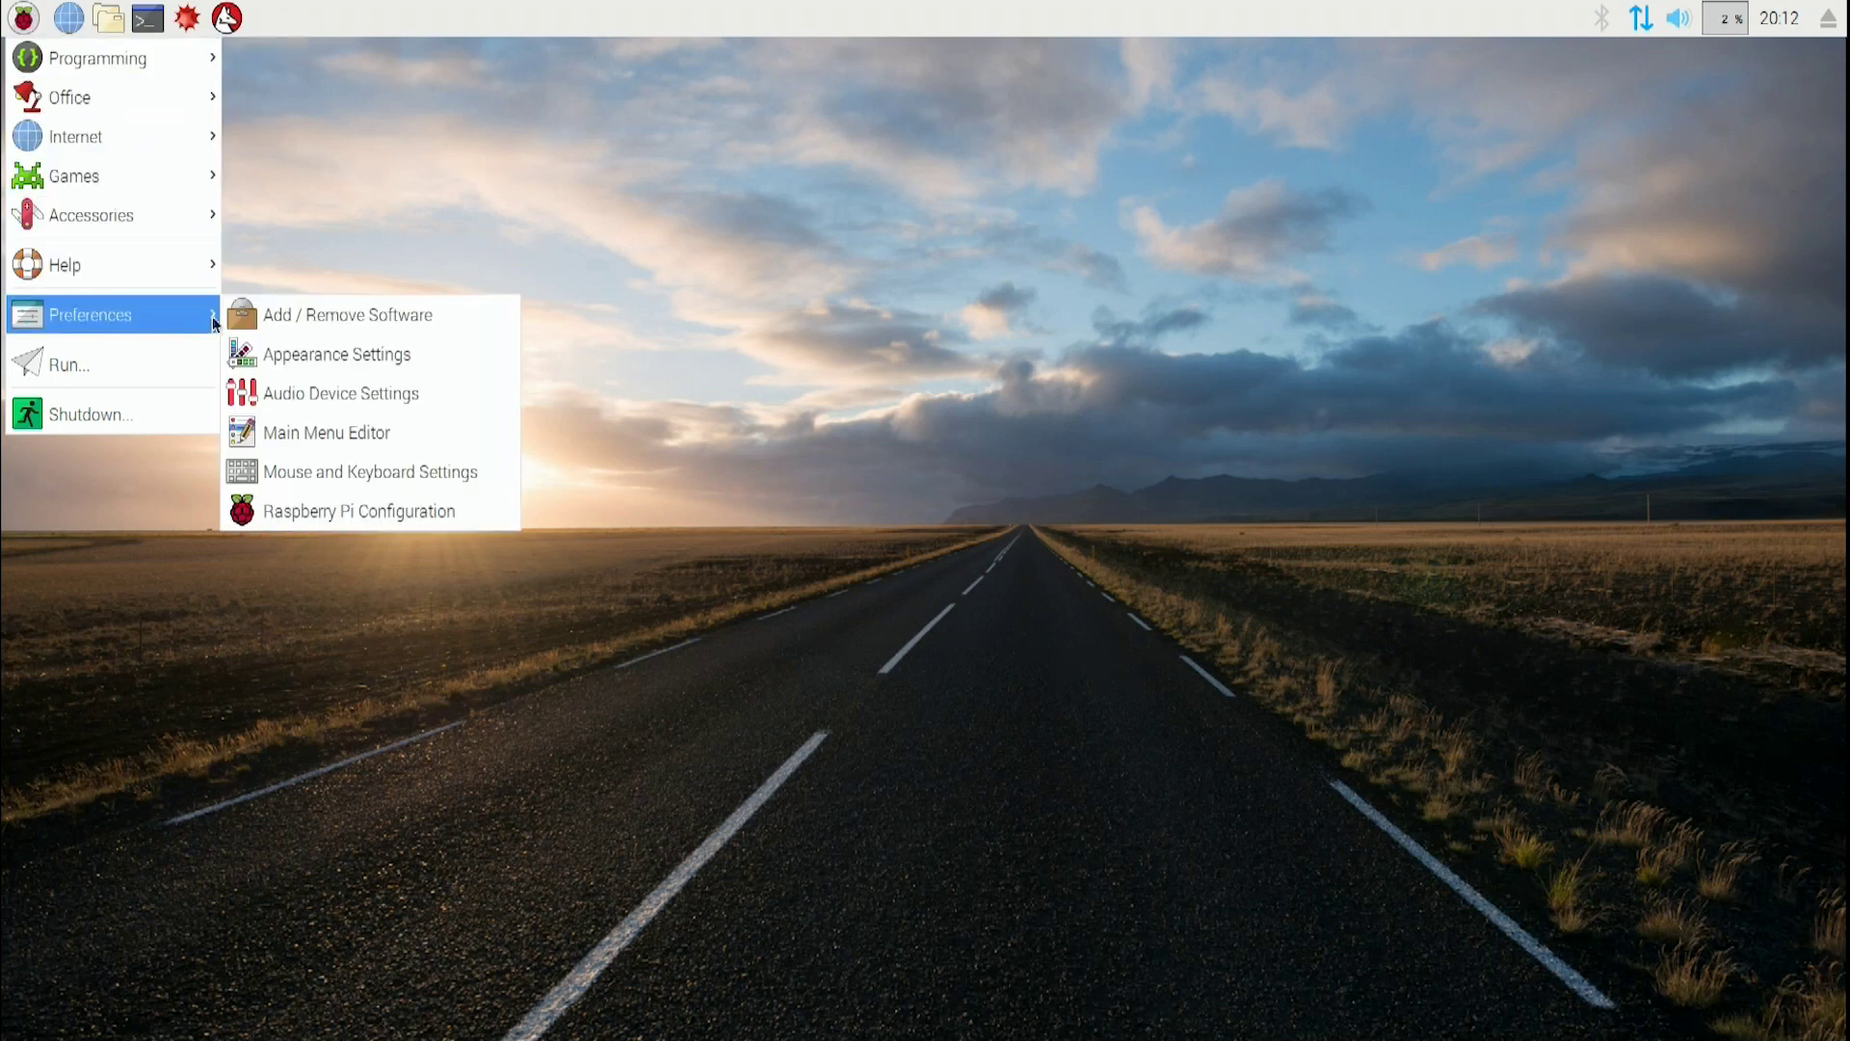
left_click(335, 510)
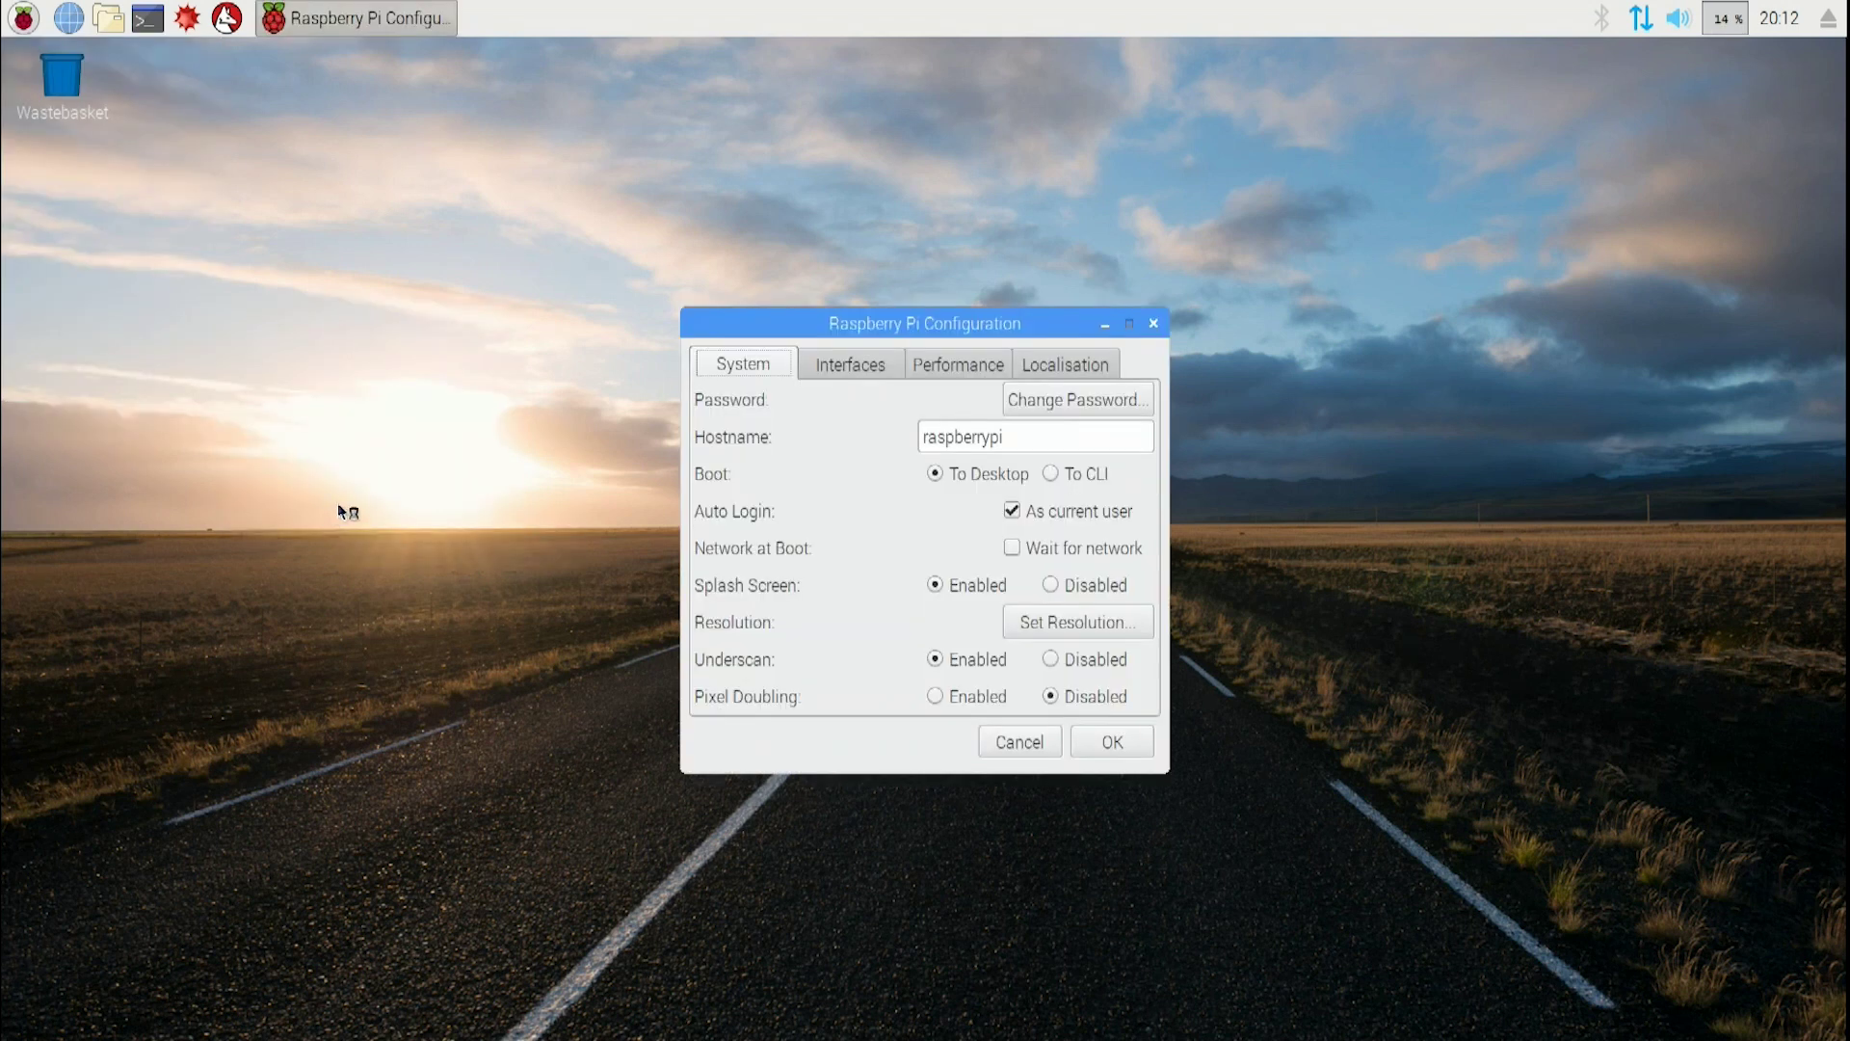
left_click(838, 369)
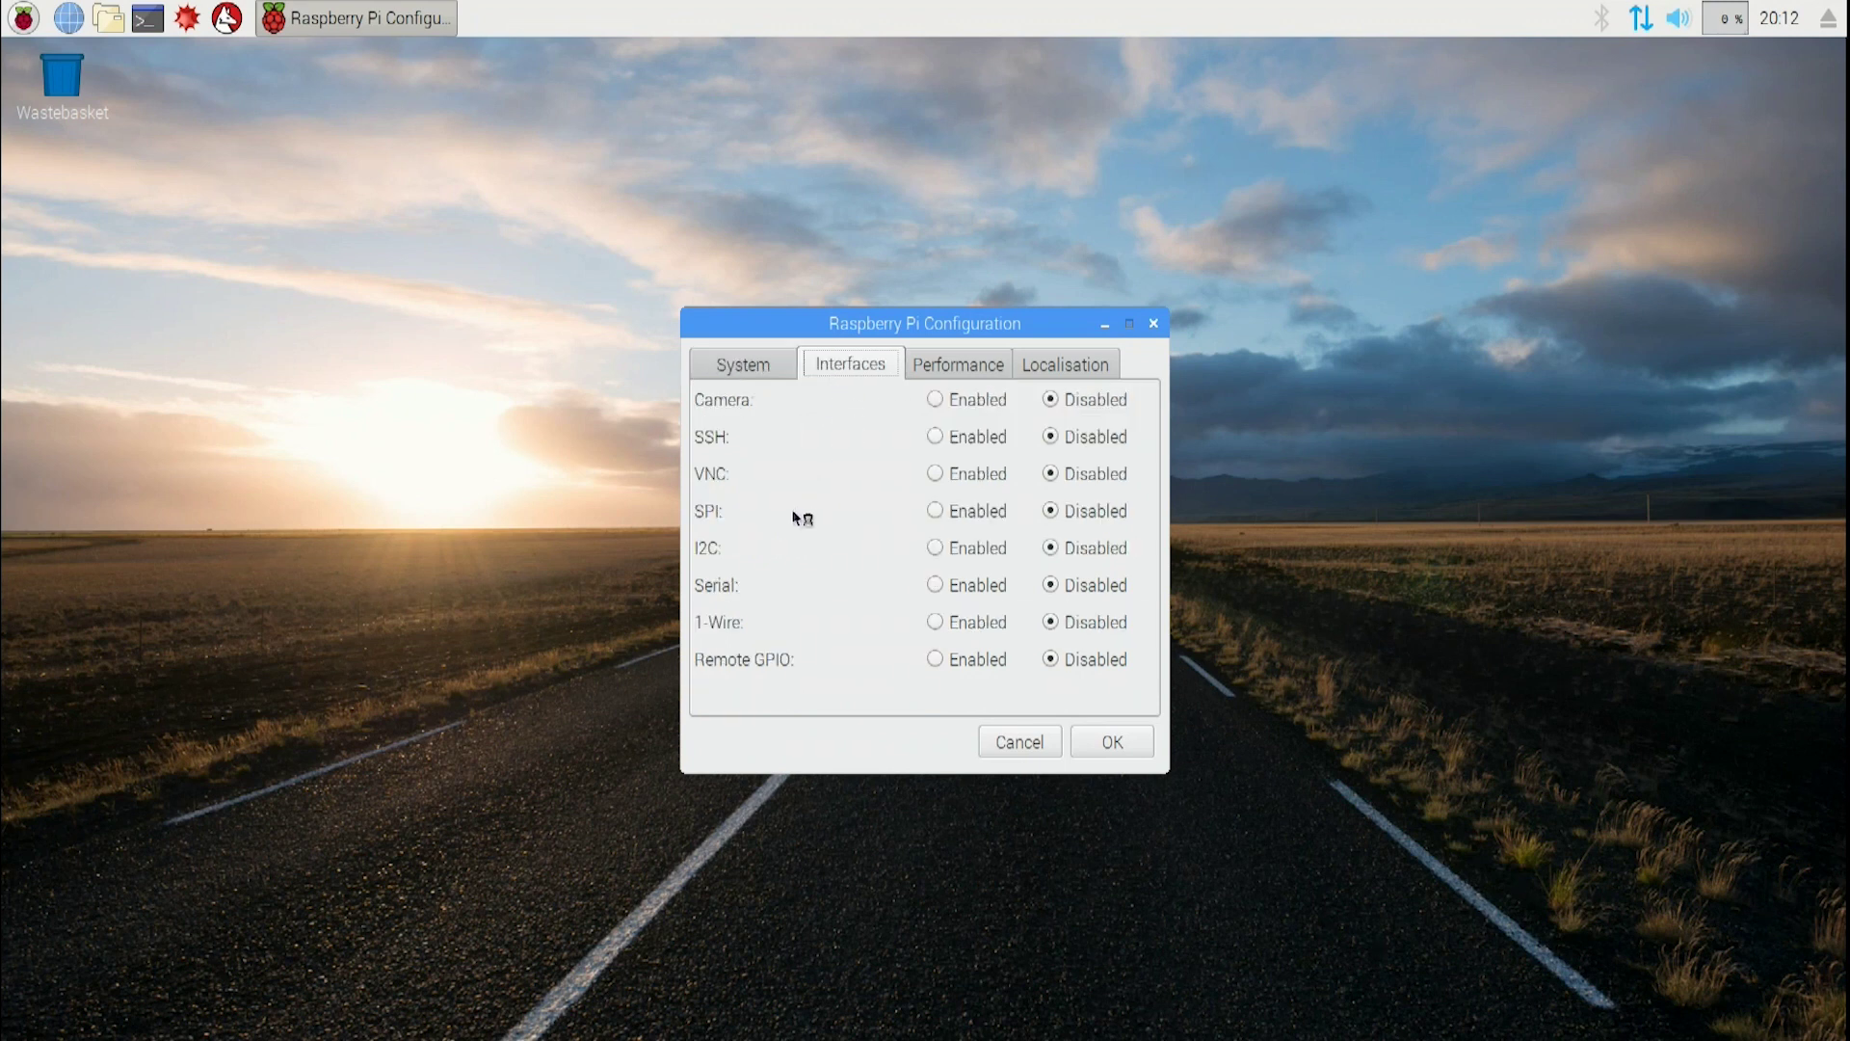
left_click(937, 512)
left_click(935, 550)
left_click(940, 587)
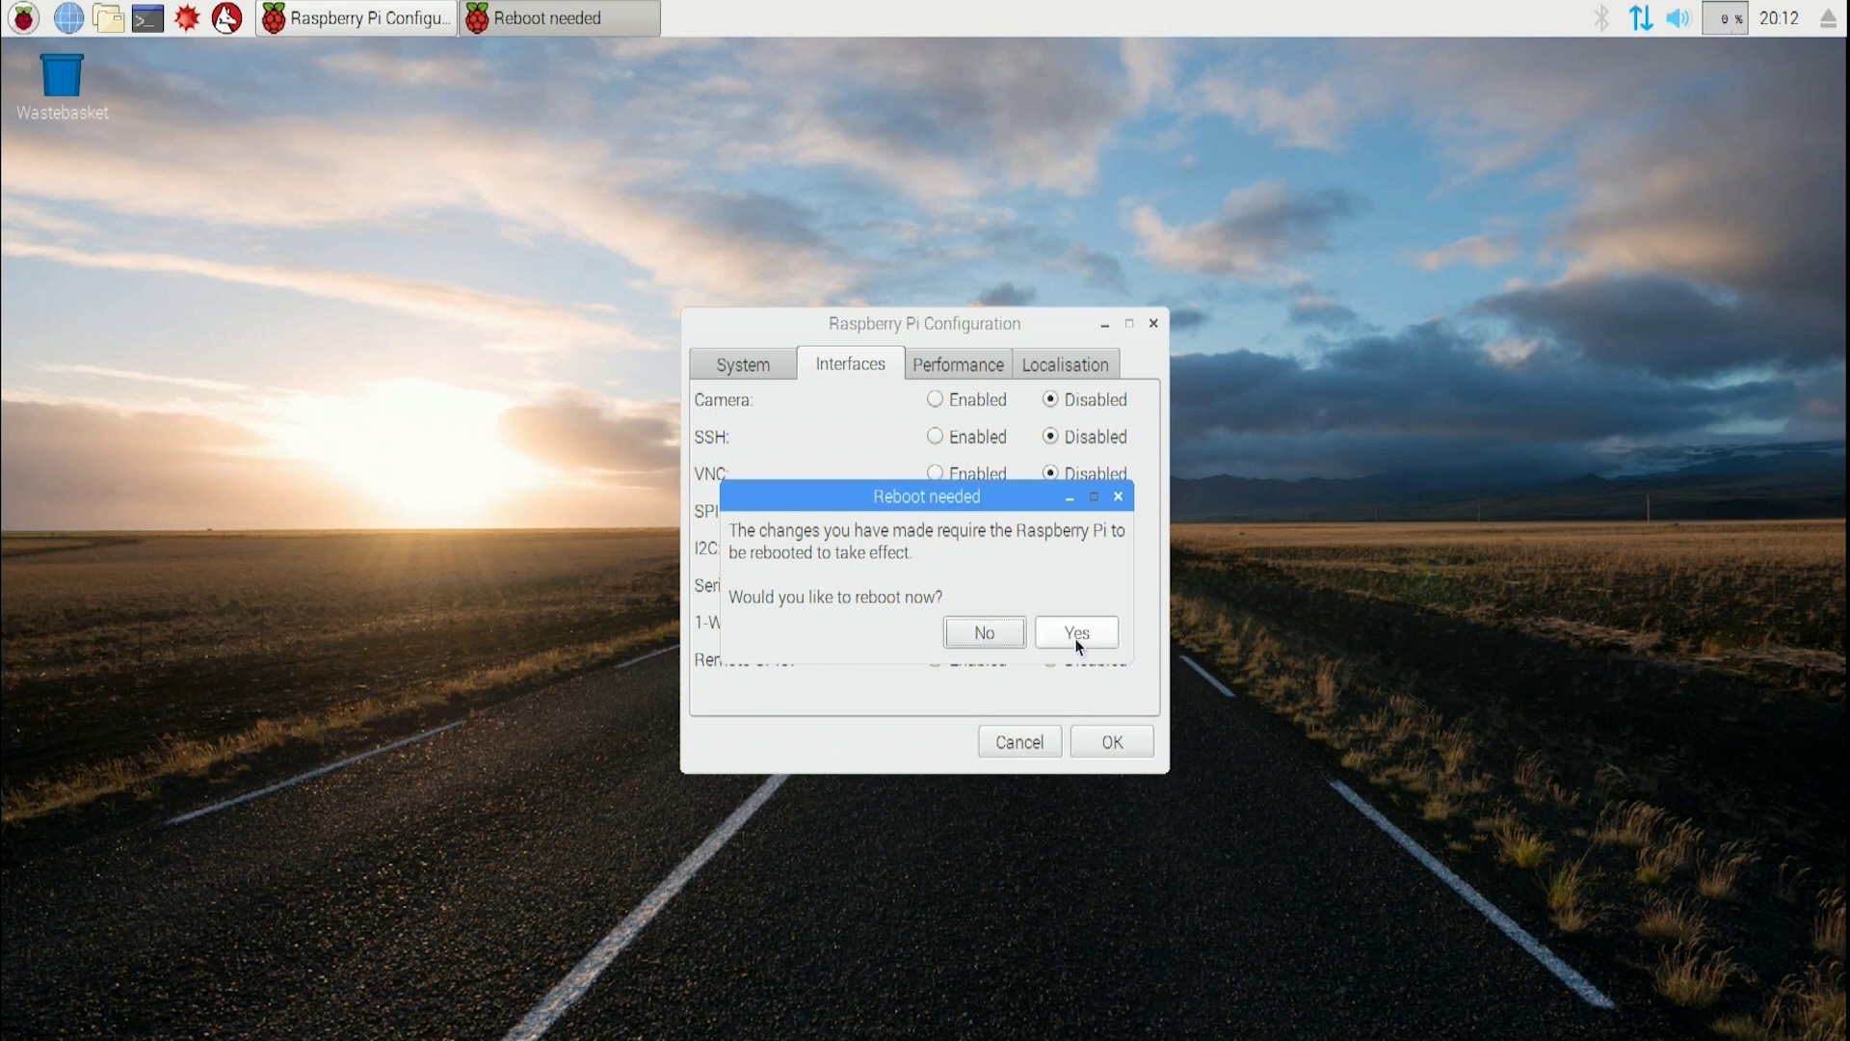
Open /boot/cmdline.txt with sudo leafpad, delete console=serial0,115200 and its extra space, and save.
type("sudo leafpad /boot/cmdline.txt")
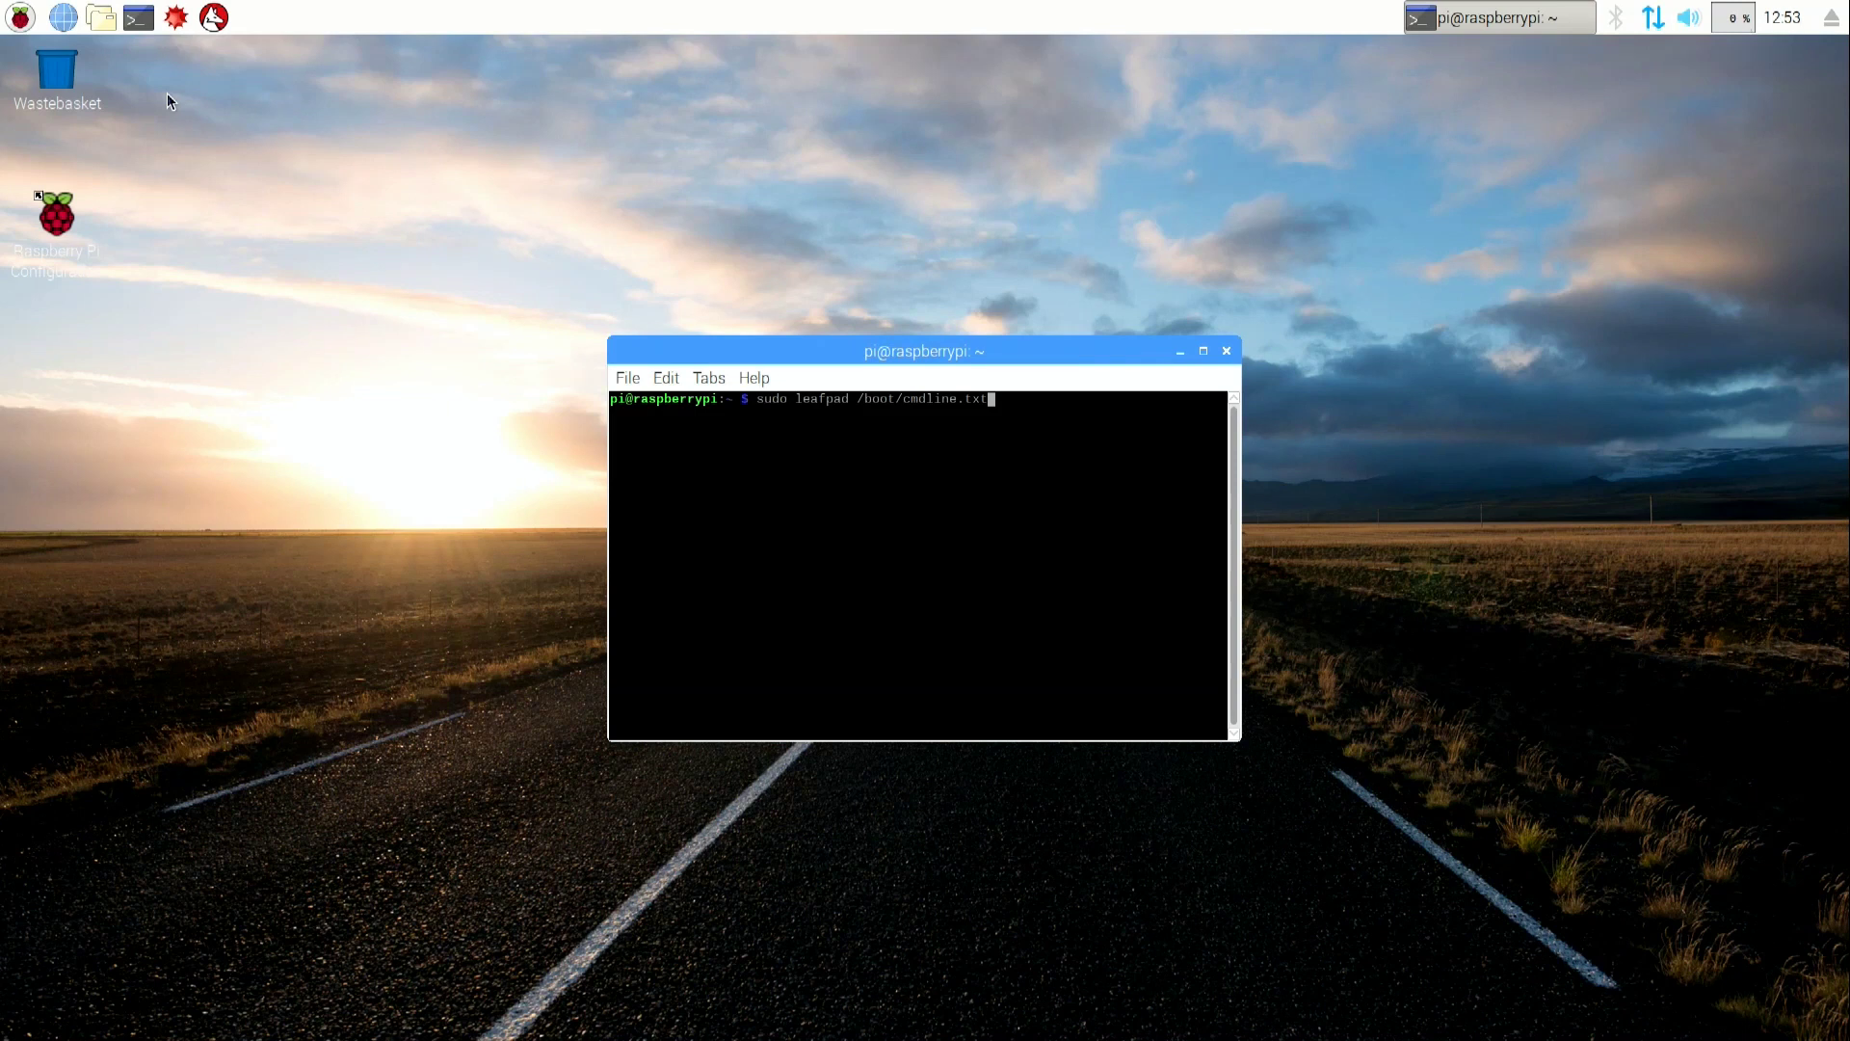
key("Return")
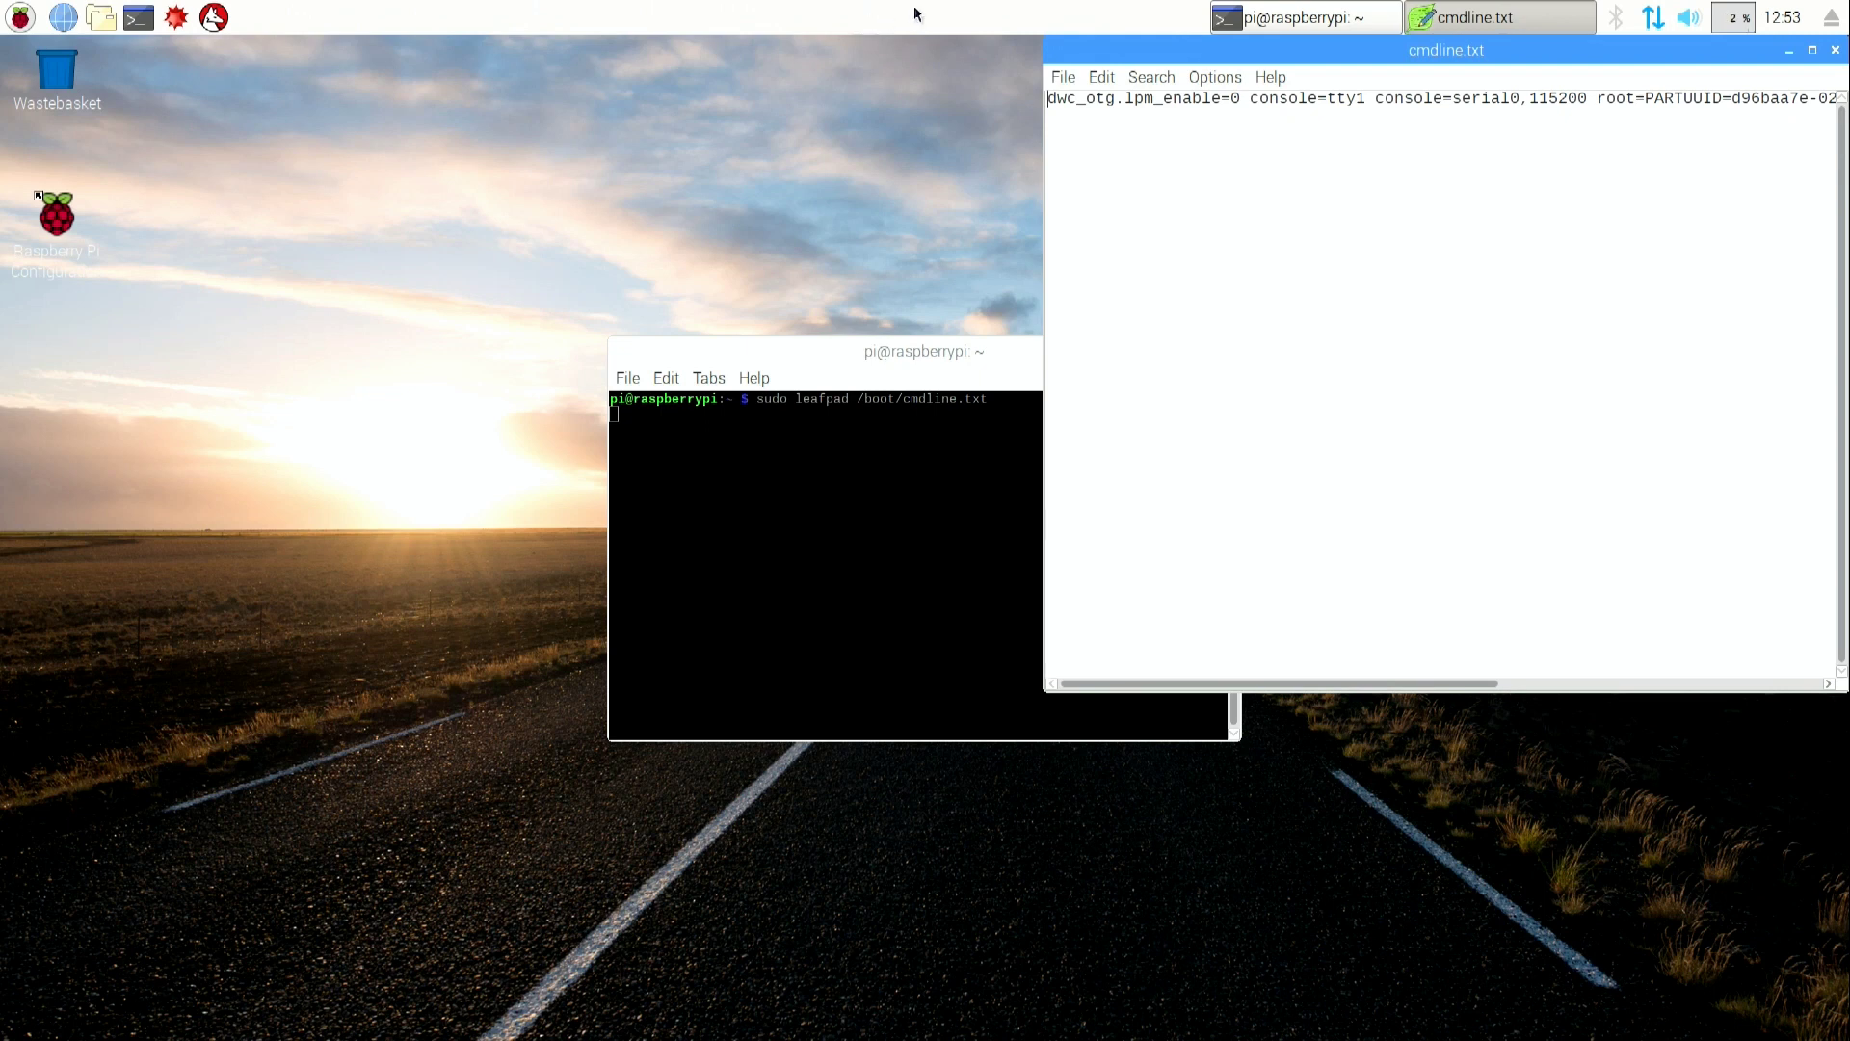
left_click_drag(1375, 97, 1588, 97)
key("Delete")
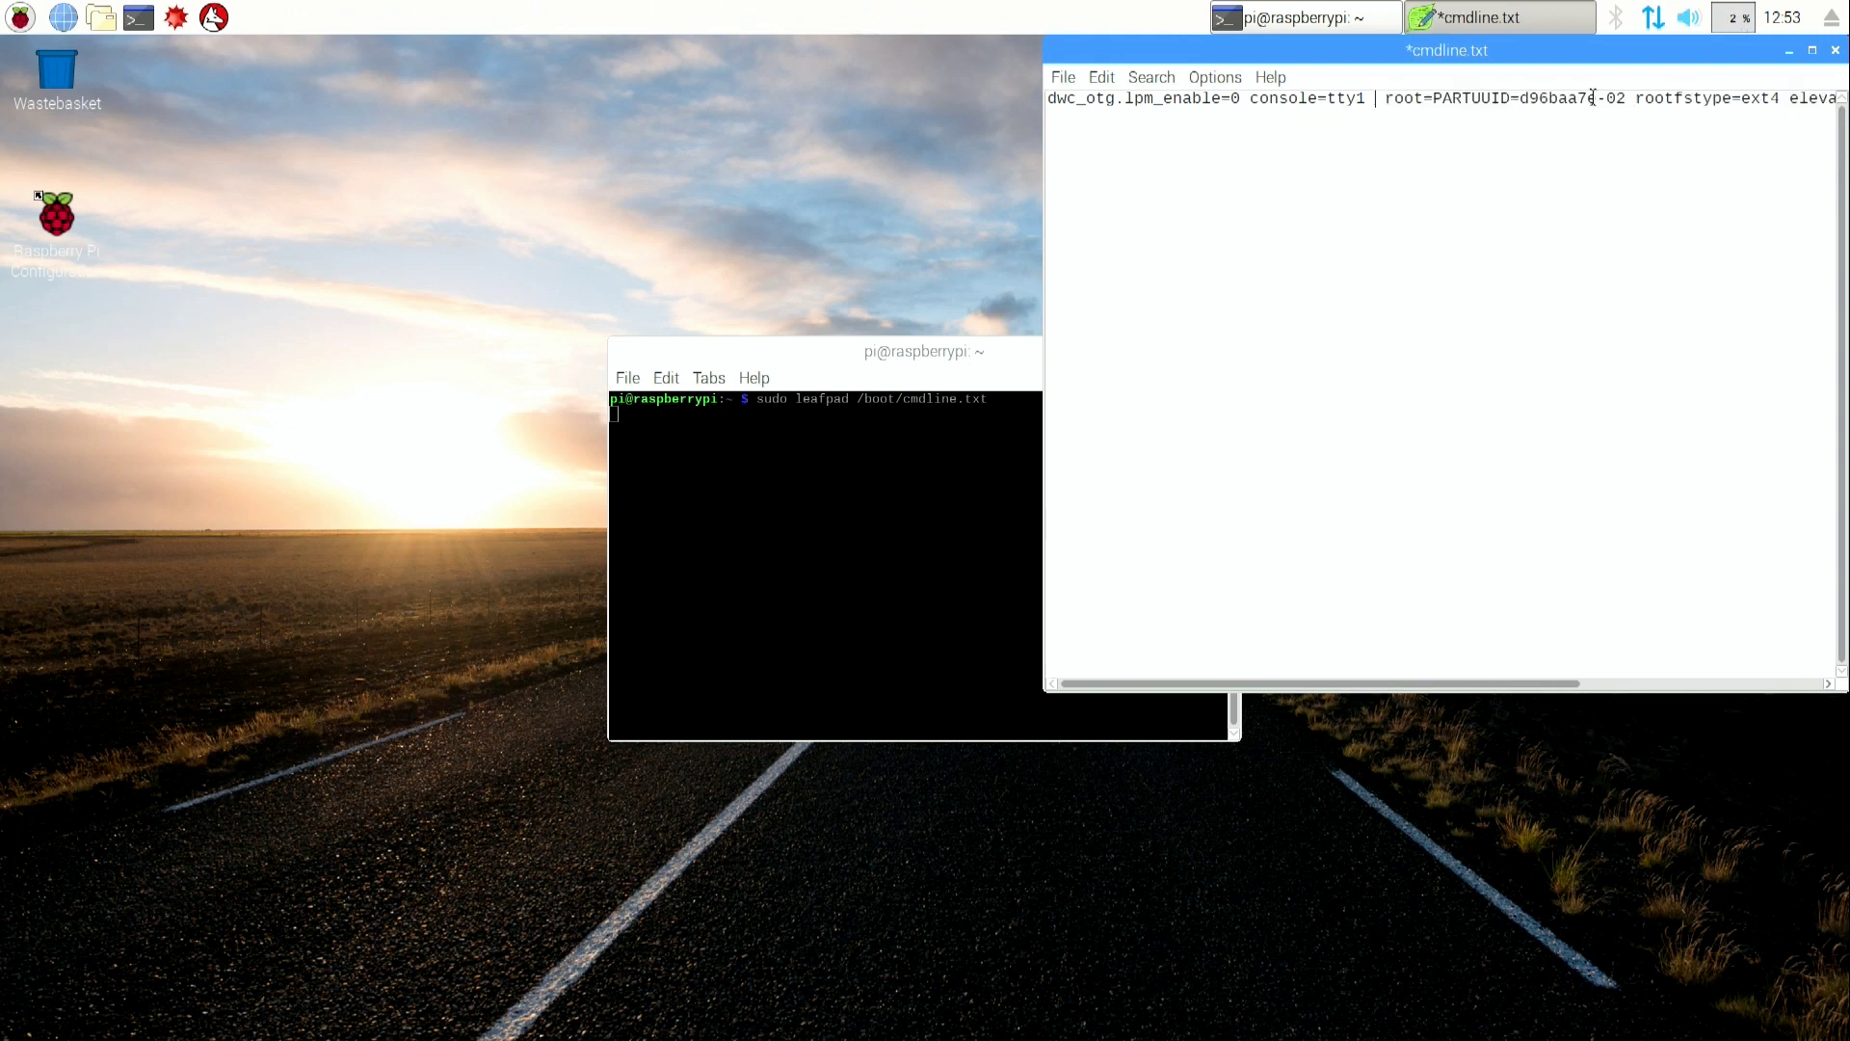
key("Delete")
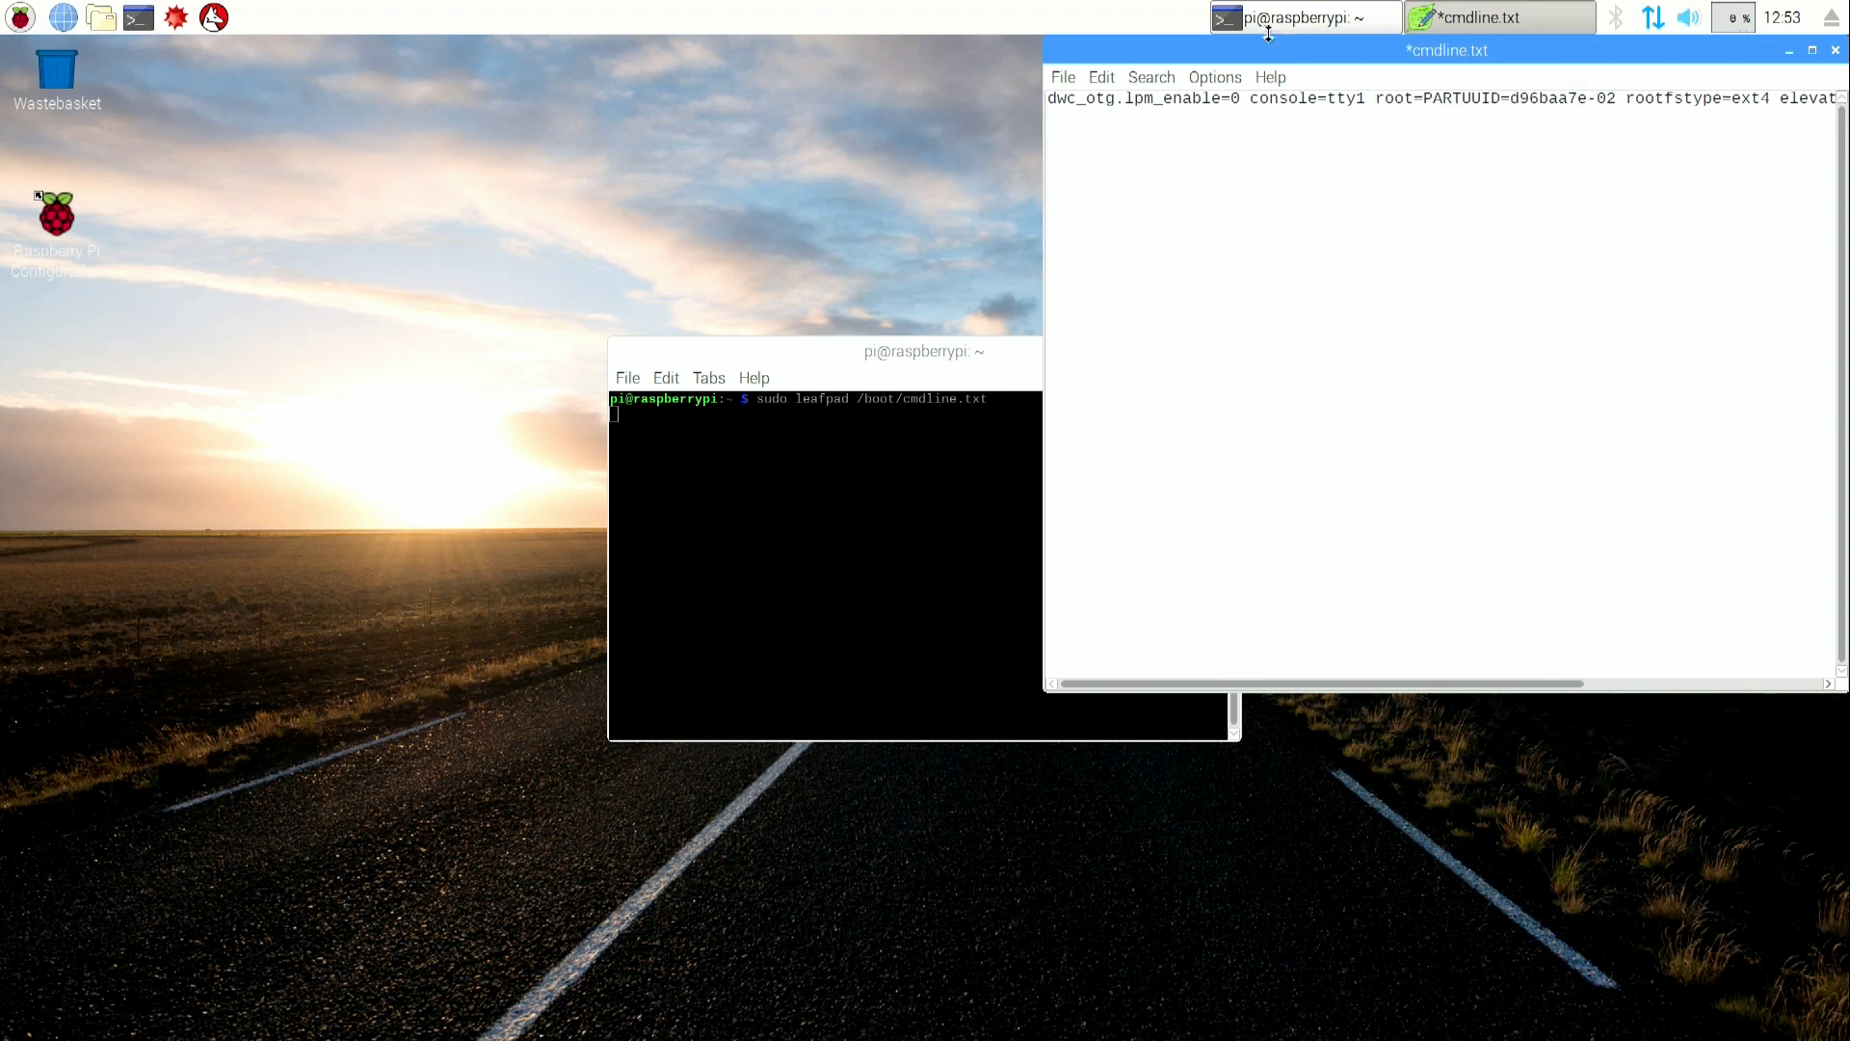
left_click(1064, 77)
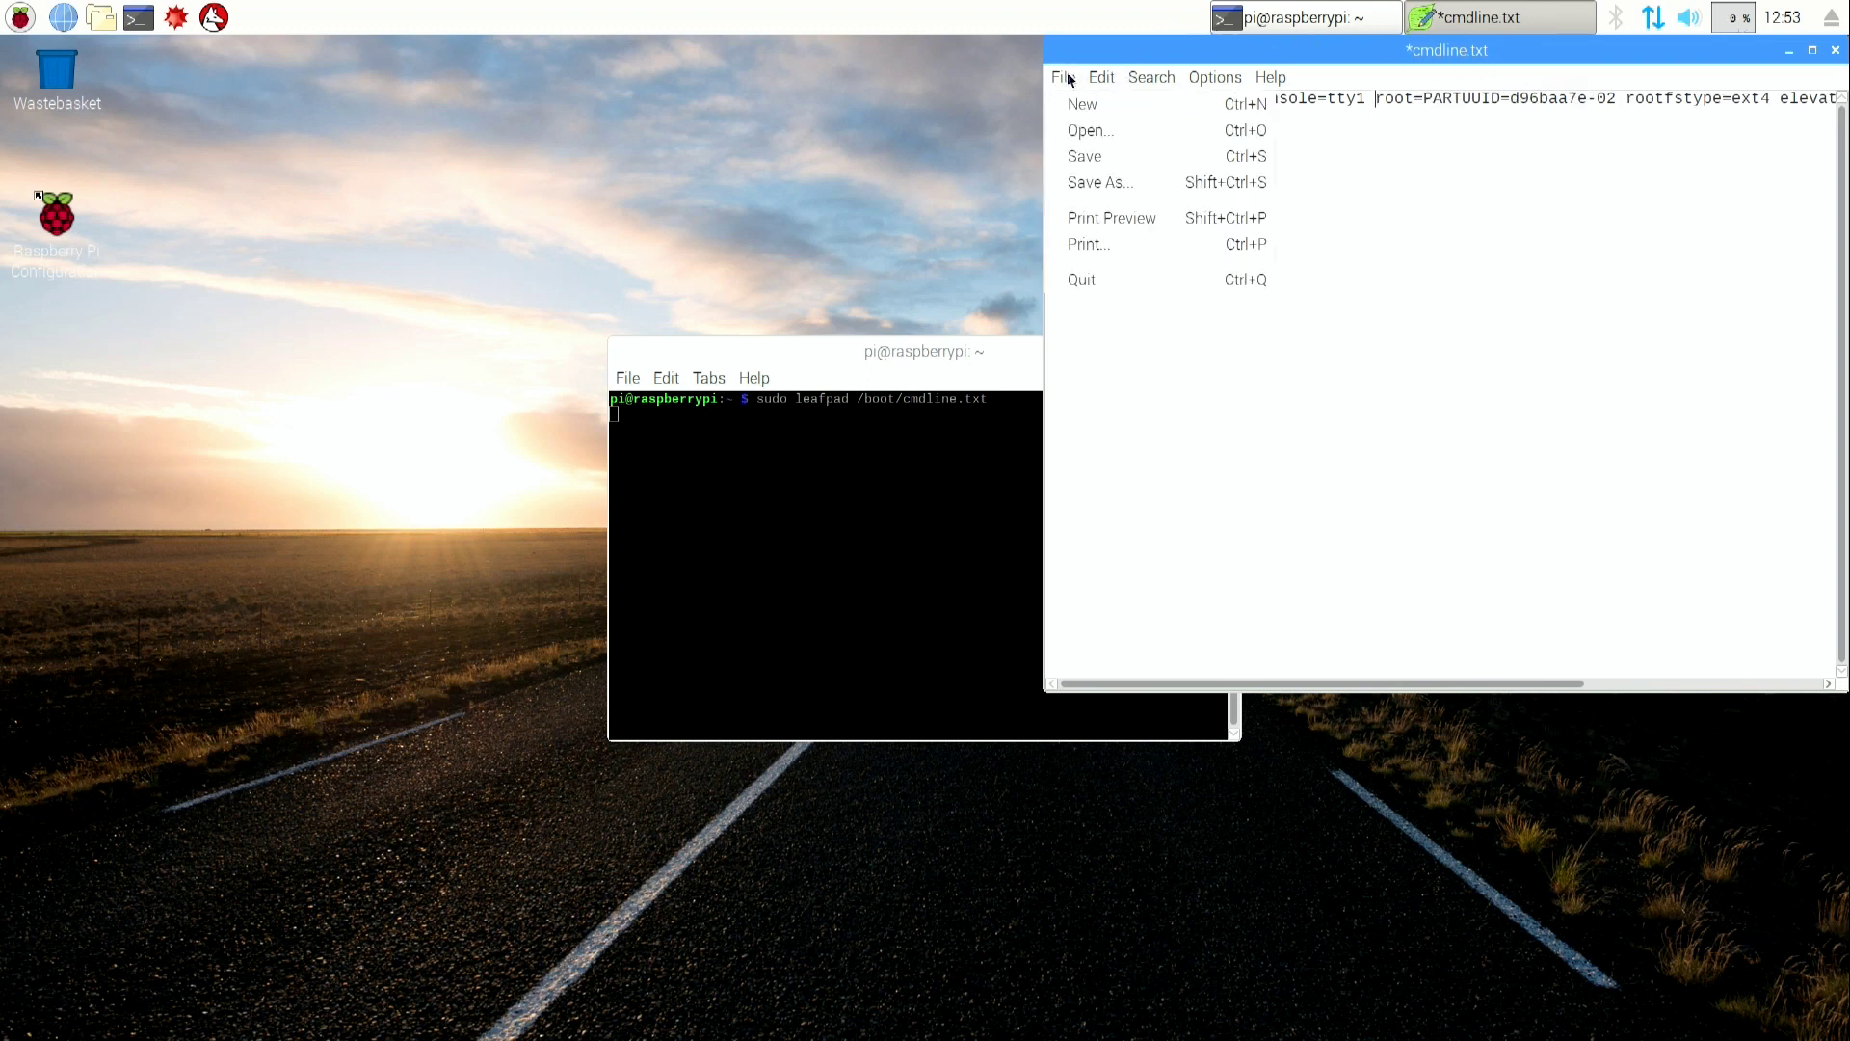
left_click(1082, 156)
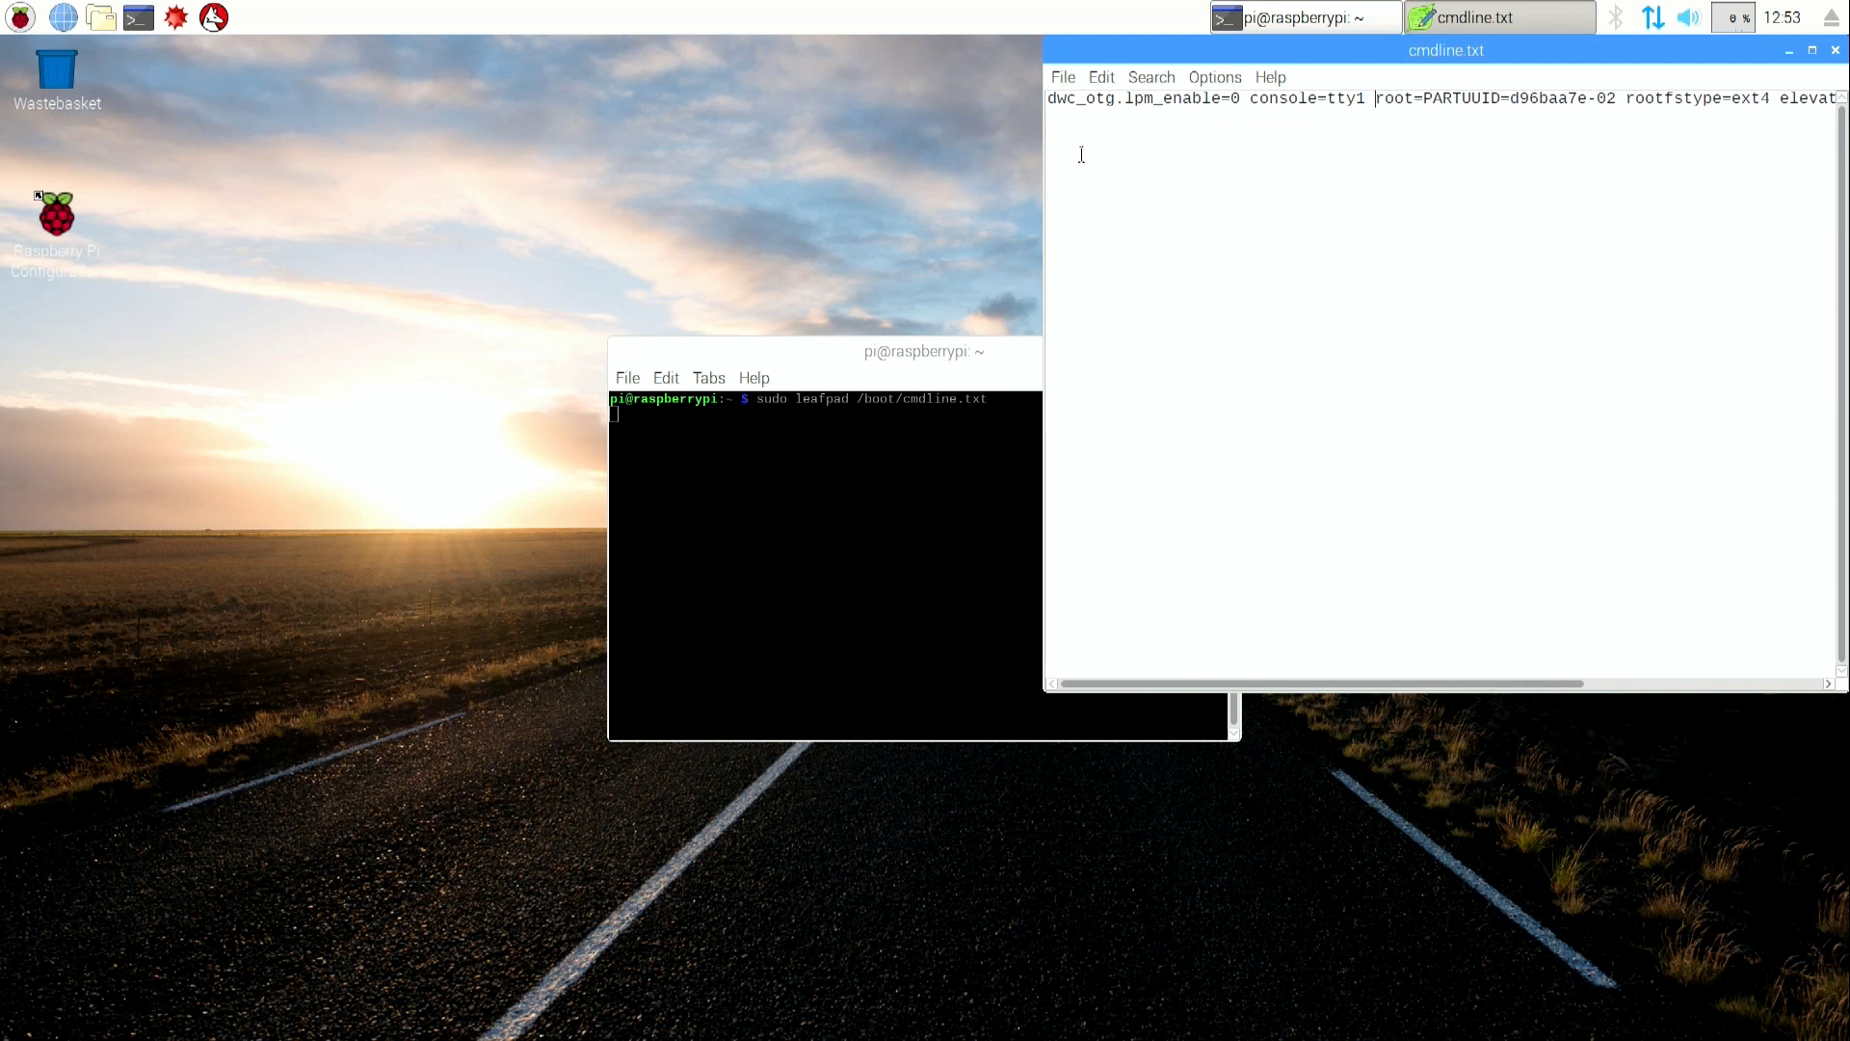
left_click(1066, 81)
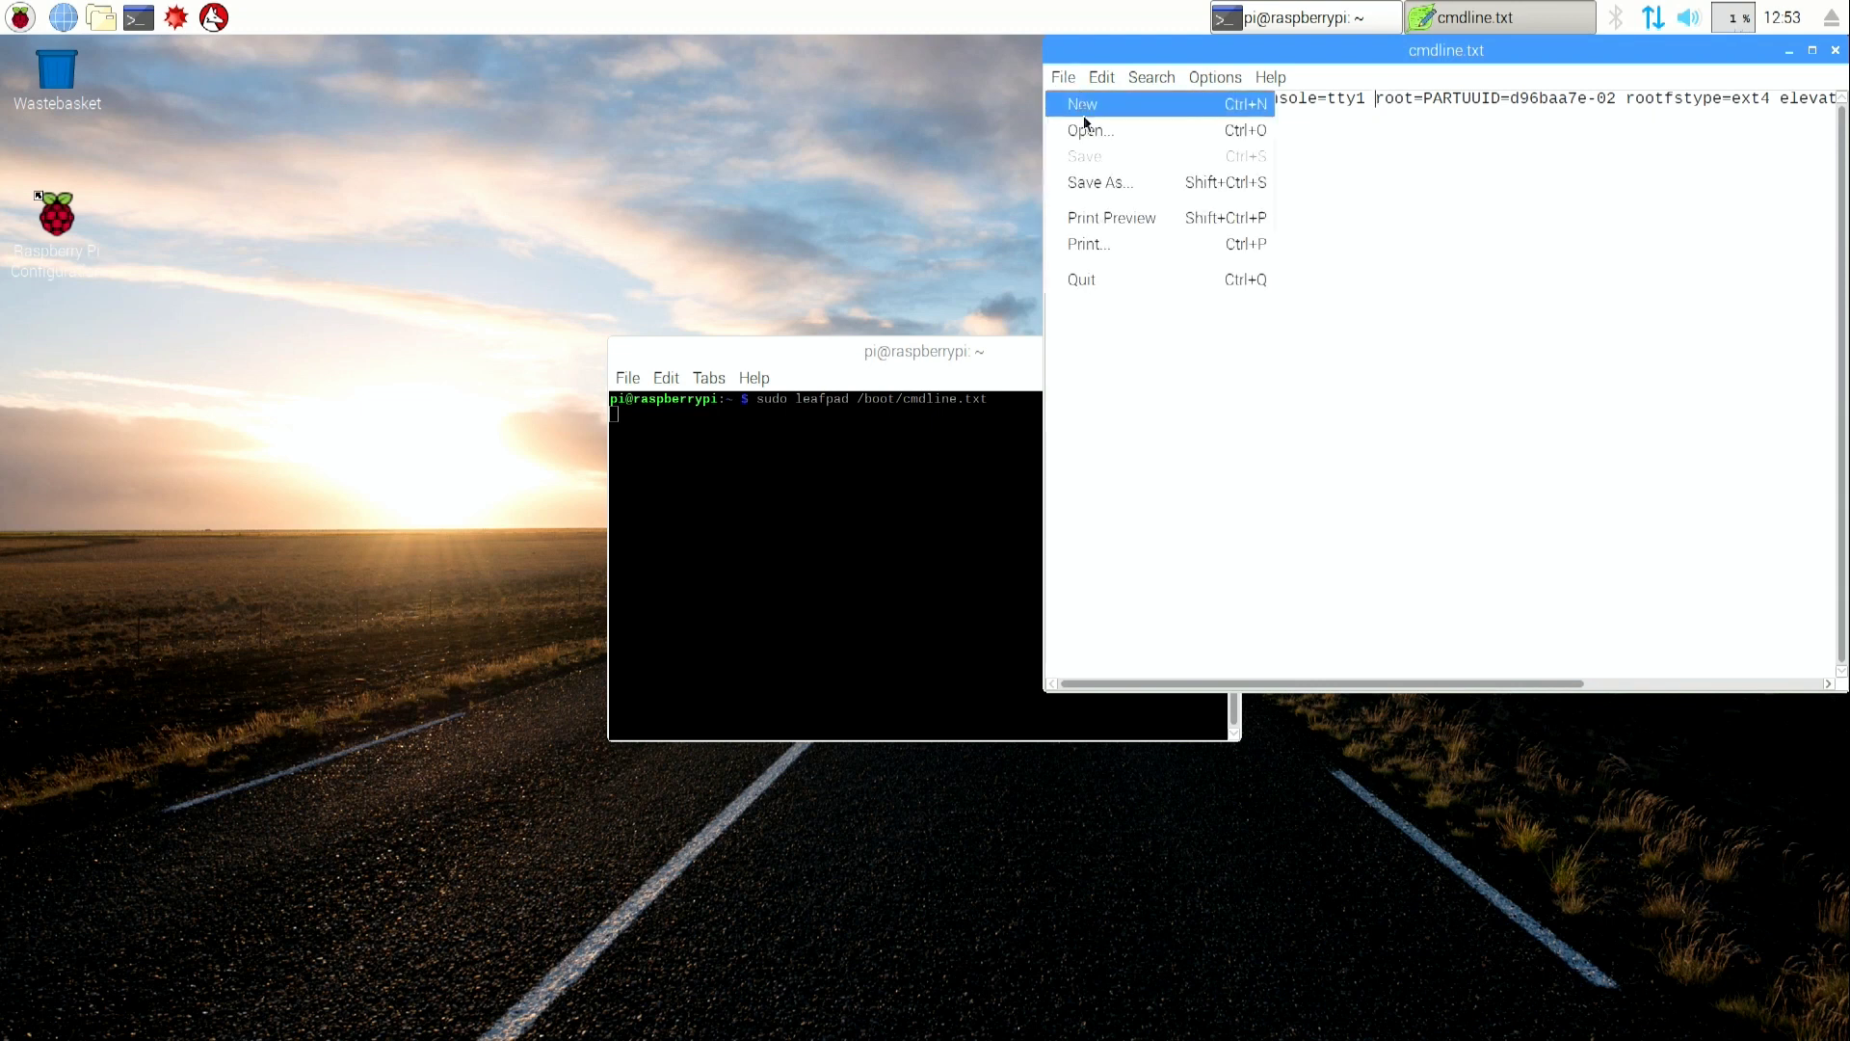
Close cmdline.txt, then open /boot/config.txt with sudo leafpad and highlight the final enable_uart=1 line.
left_click(1081, 281)
type("sudo leafpad /boot/config.txt")
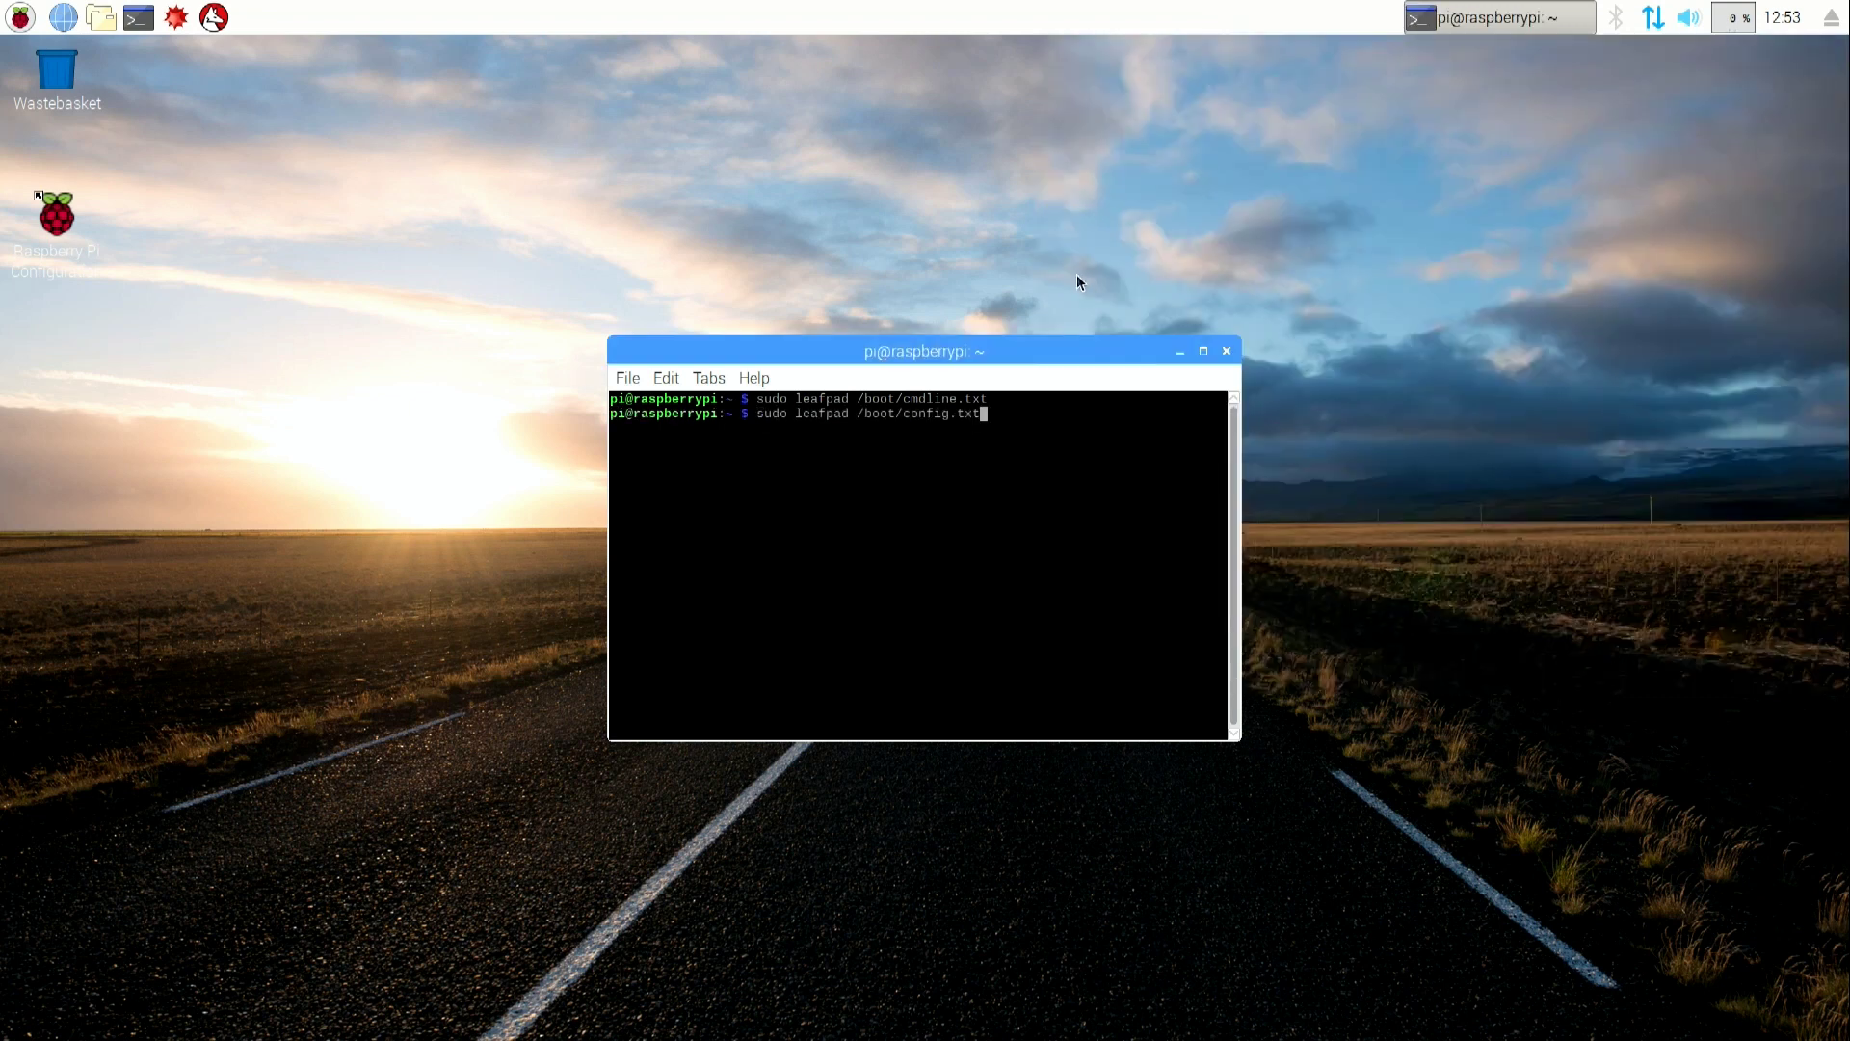
key("Return")
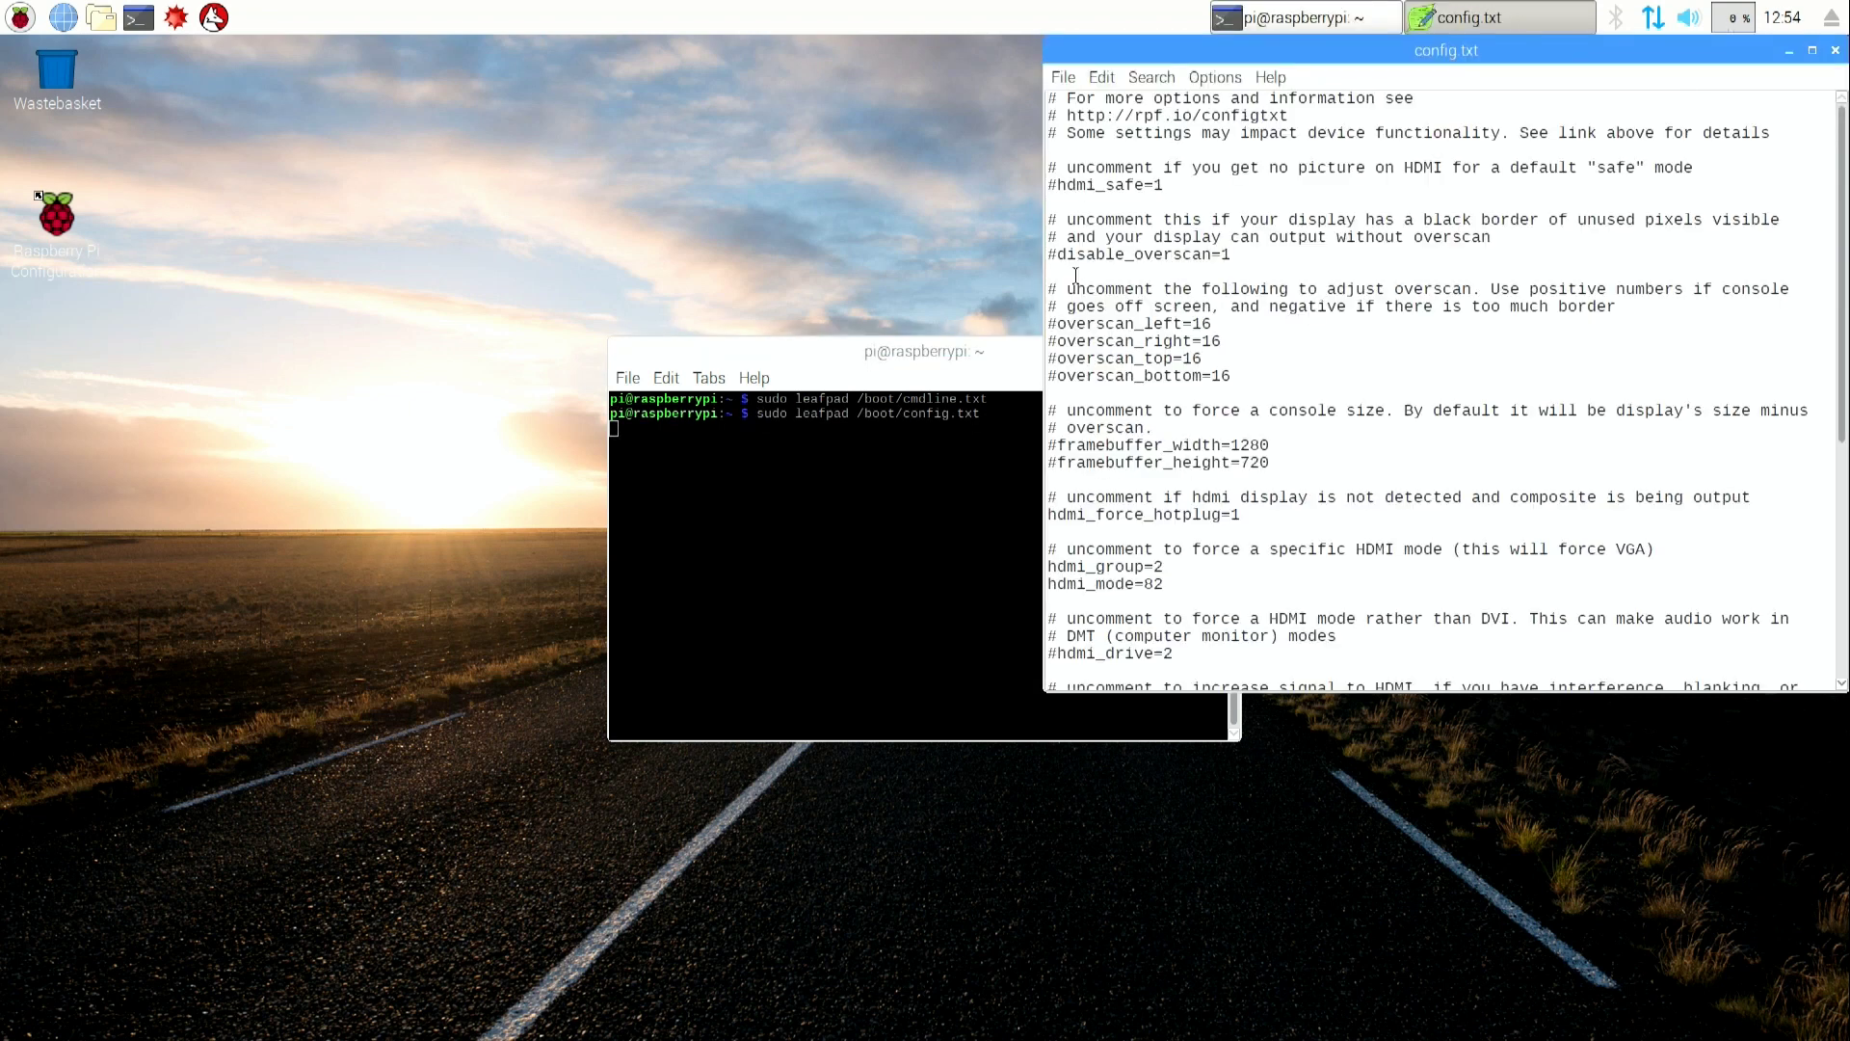
scroll(1549, 408, "down", 8)
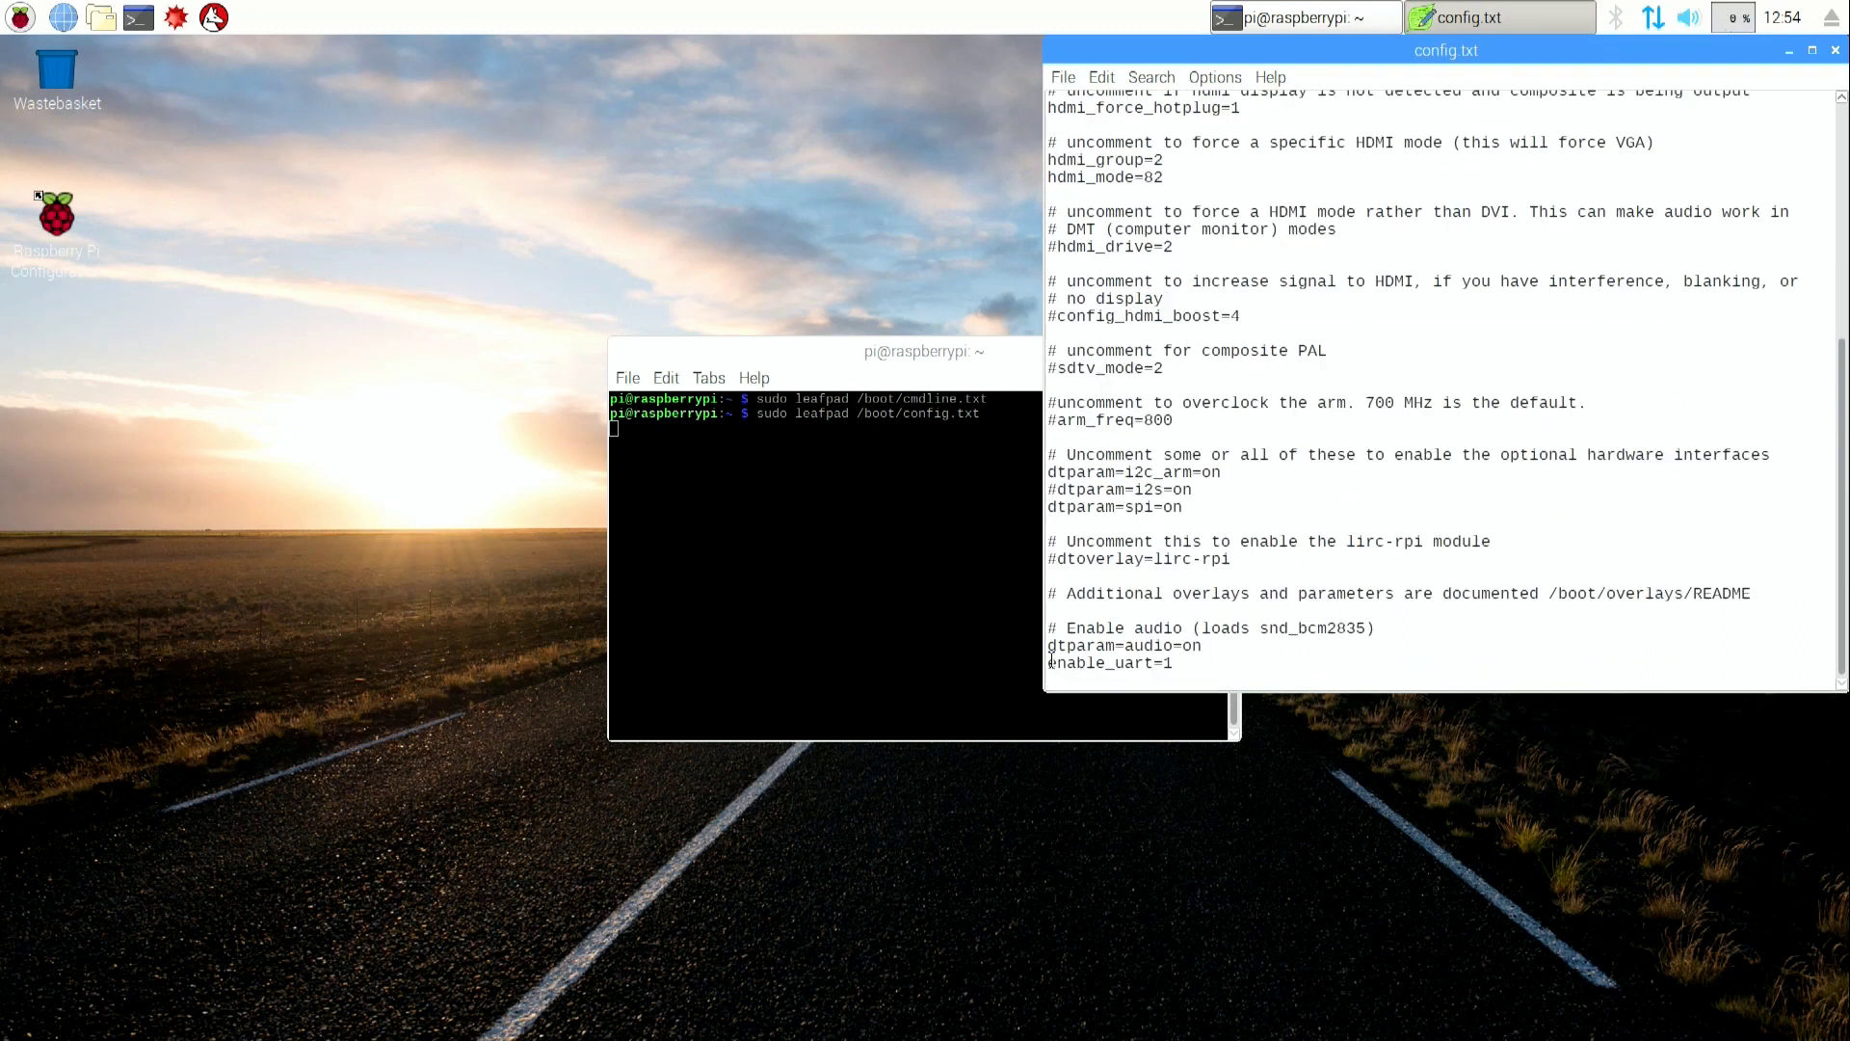
left_click_drag(1049, 663, 1197, 665)
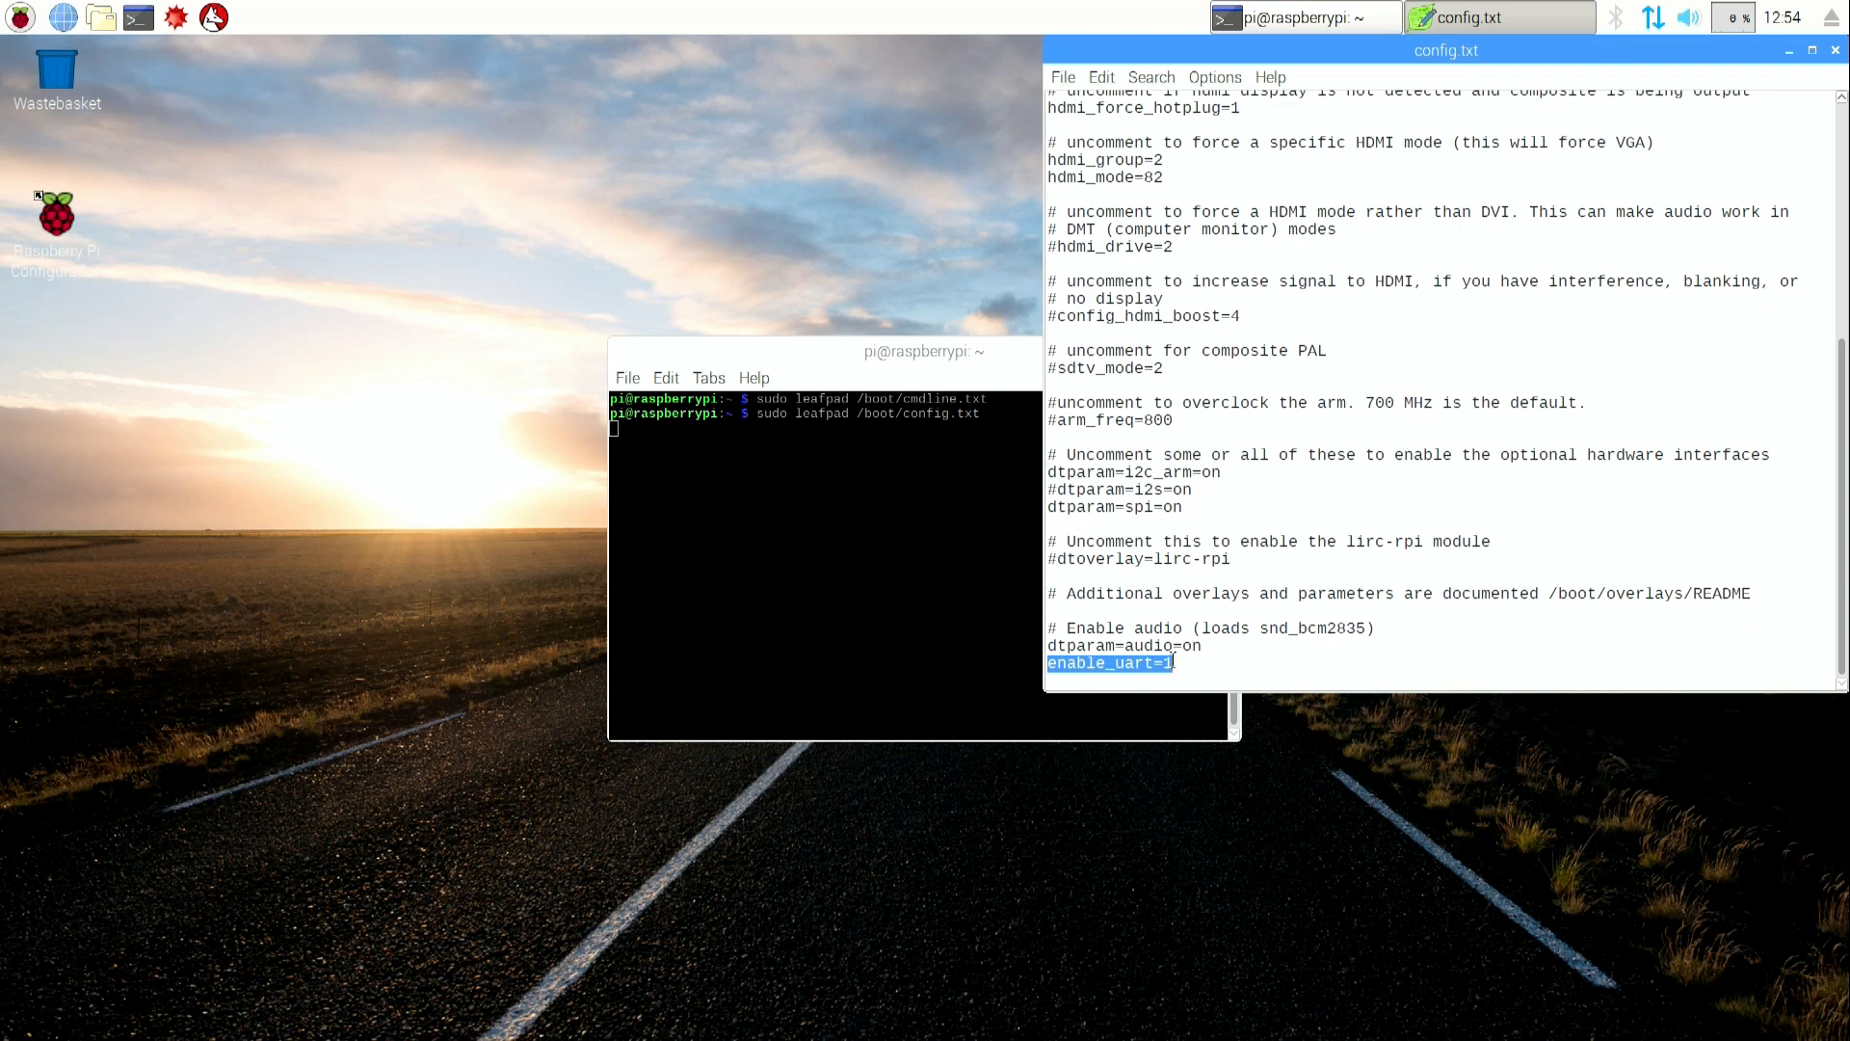
left_click(1064, 77)
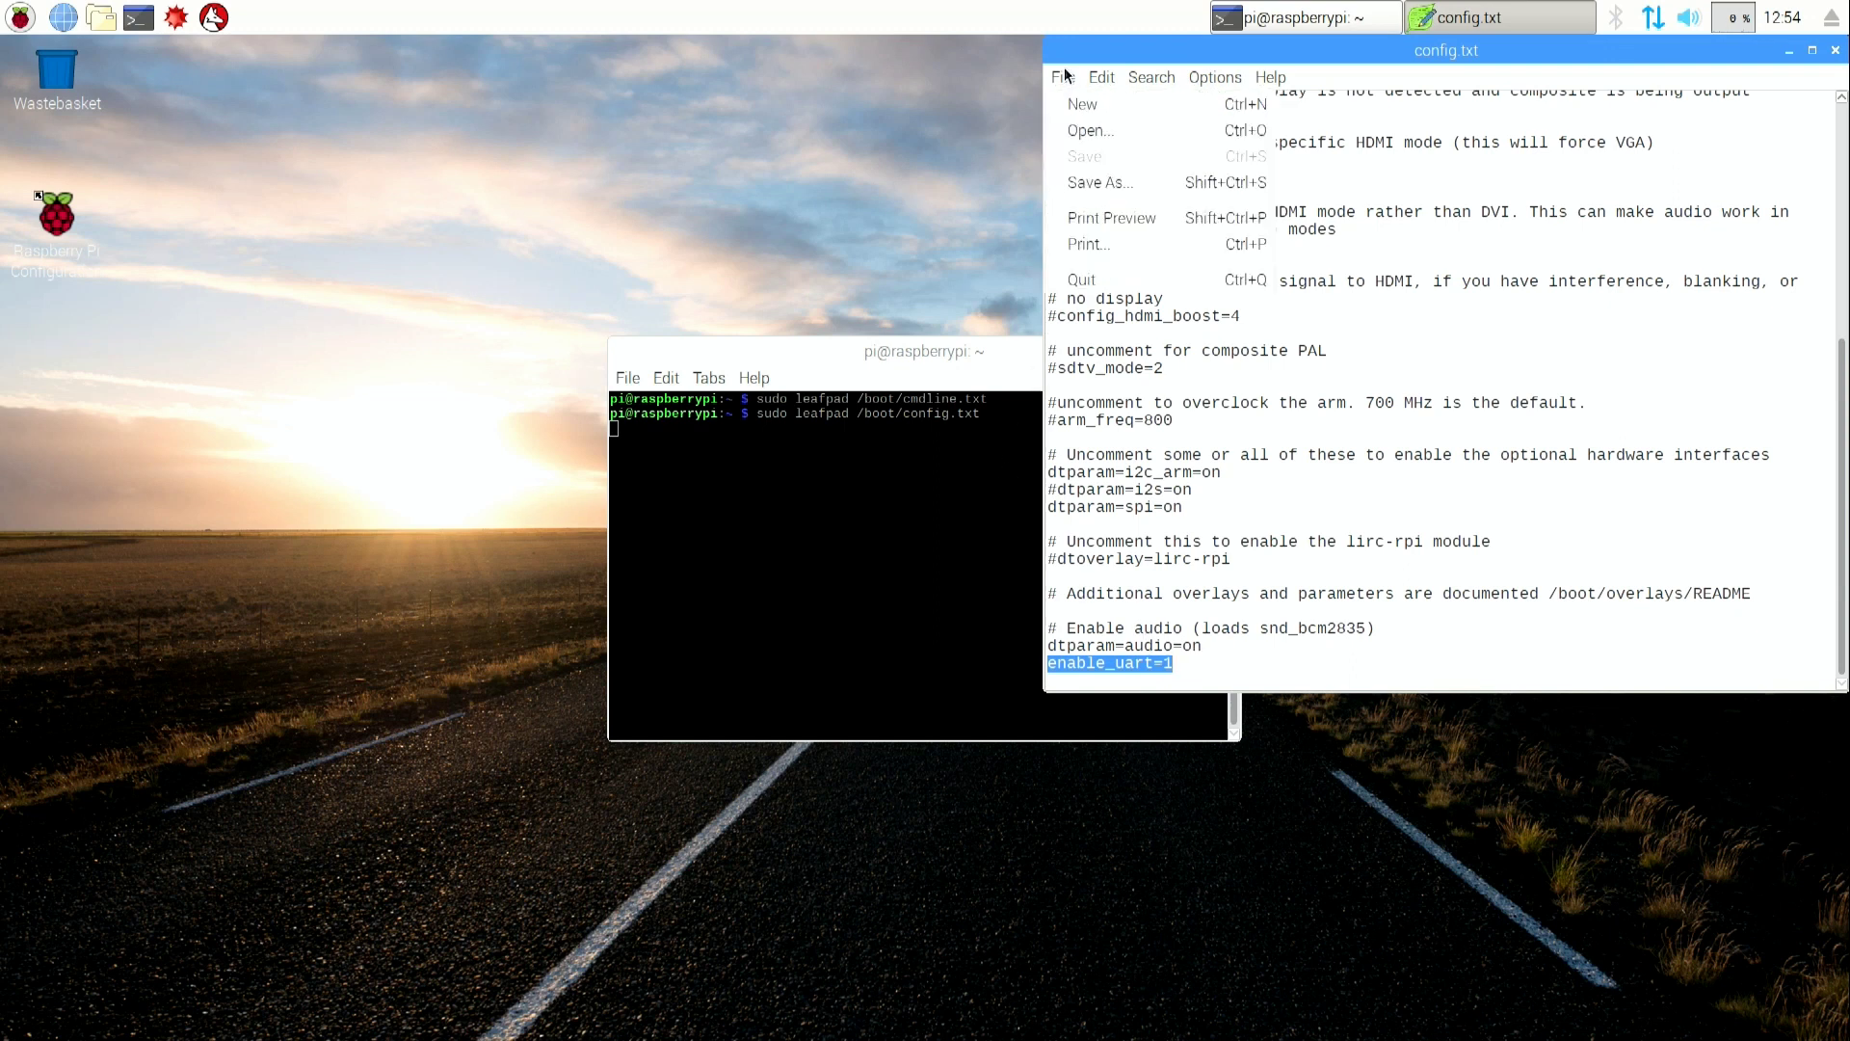
Quit Leafpad, reboot with sudo reboot, and confirm gpio -v reports version 2.44.
left_click(1083, 279)
type("sudo reboot")
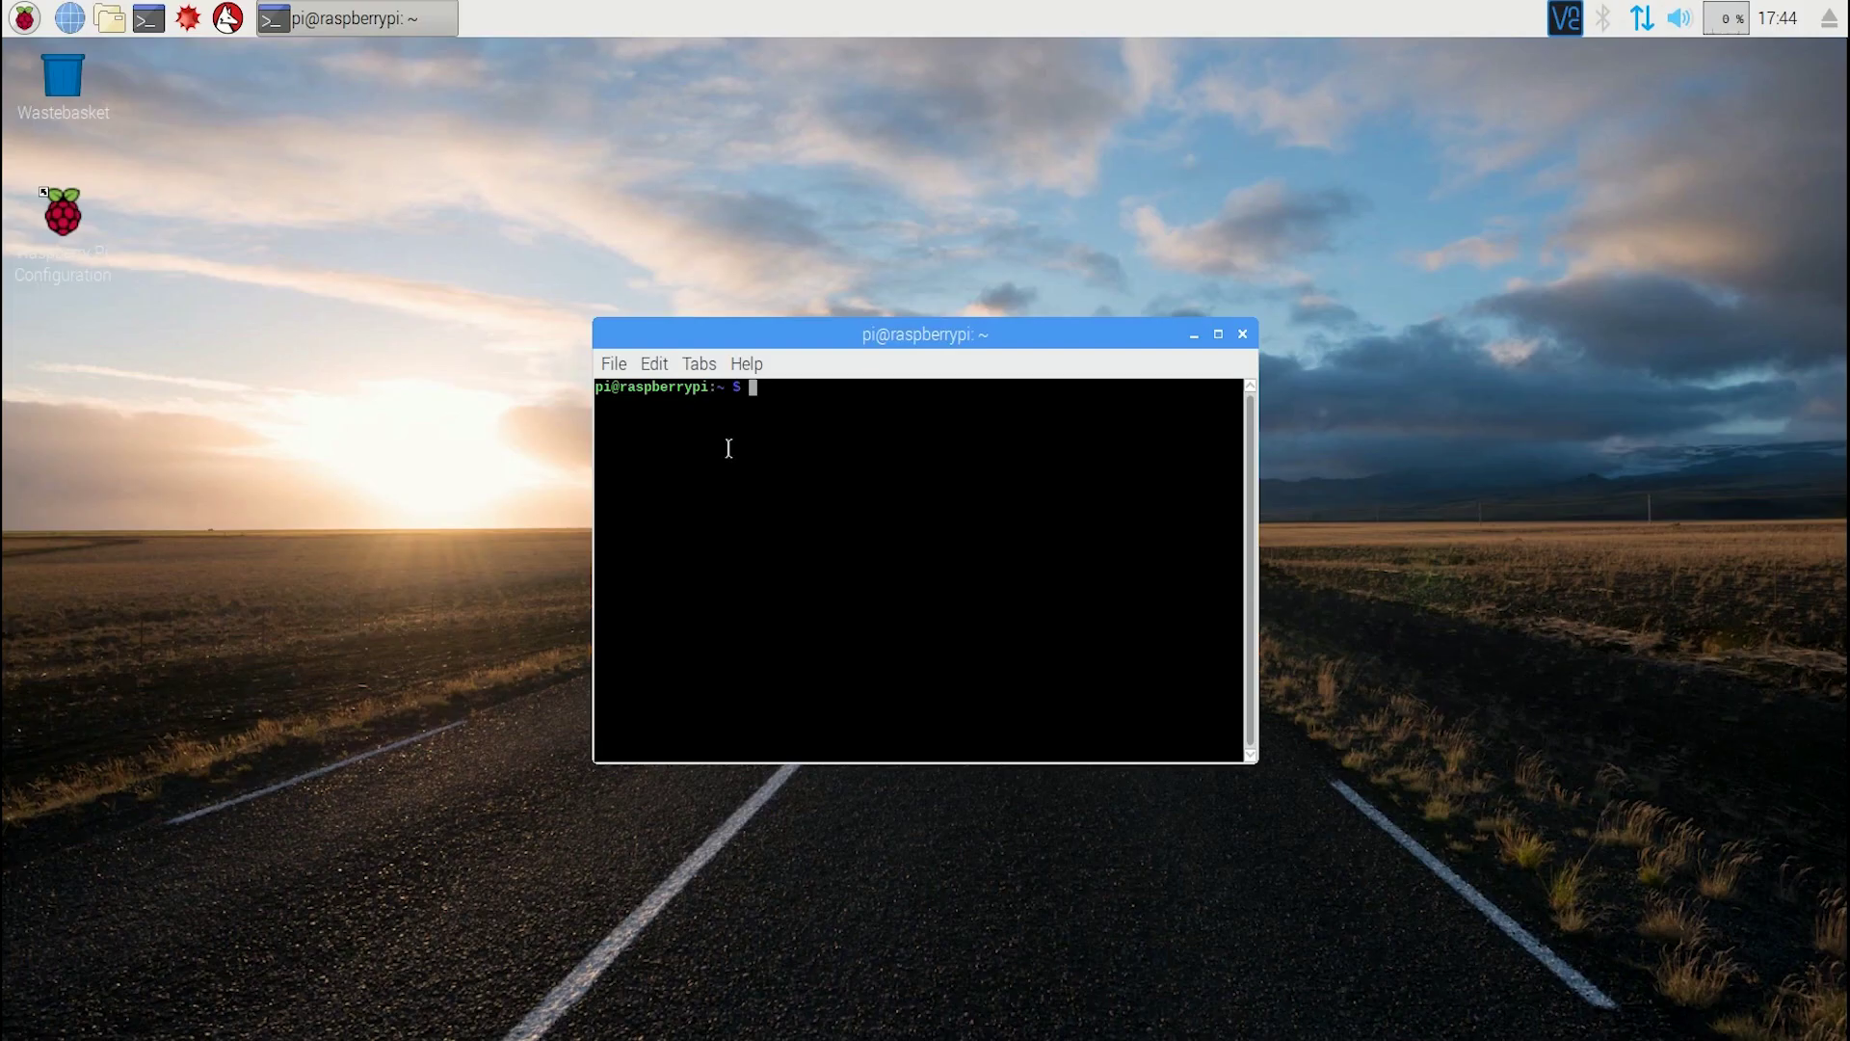
type("gpio -v")
key("Return")
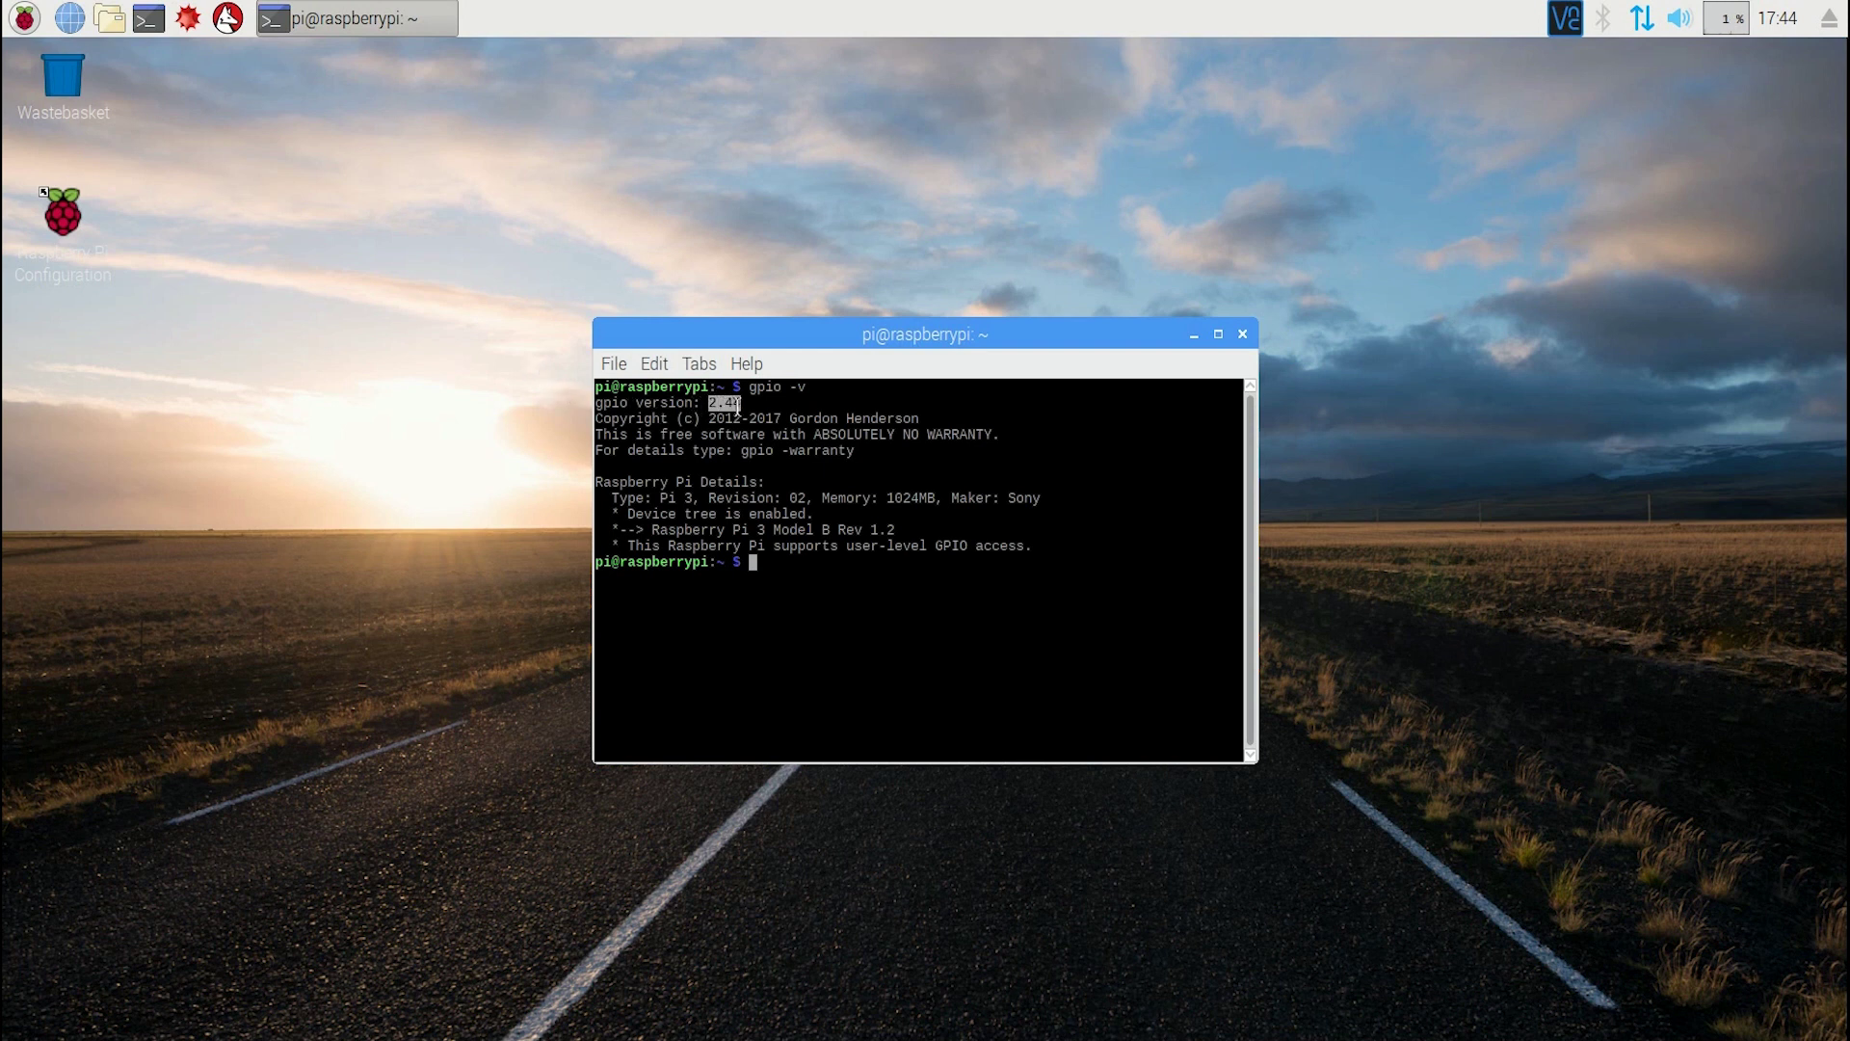
left_click_drag(712, 402, 750, 406)
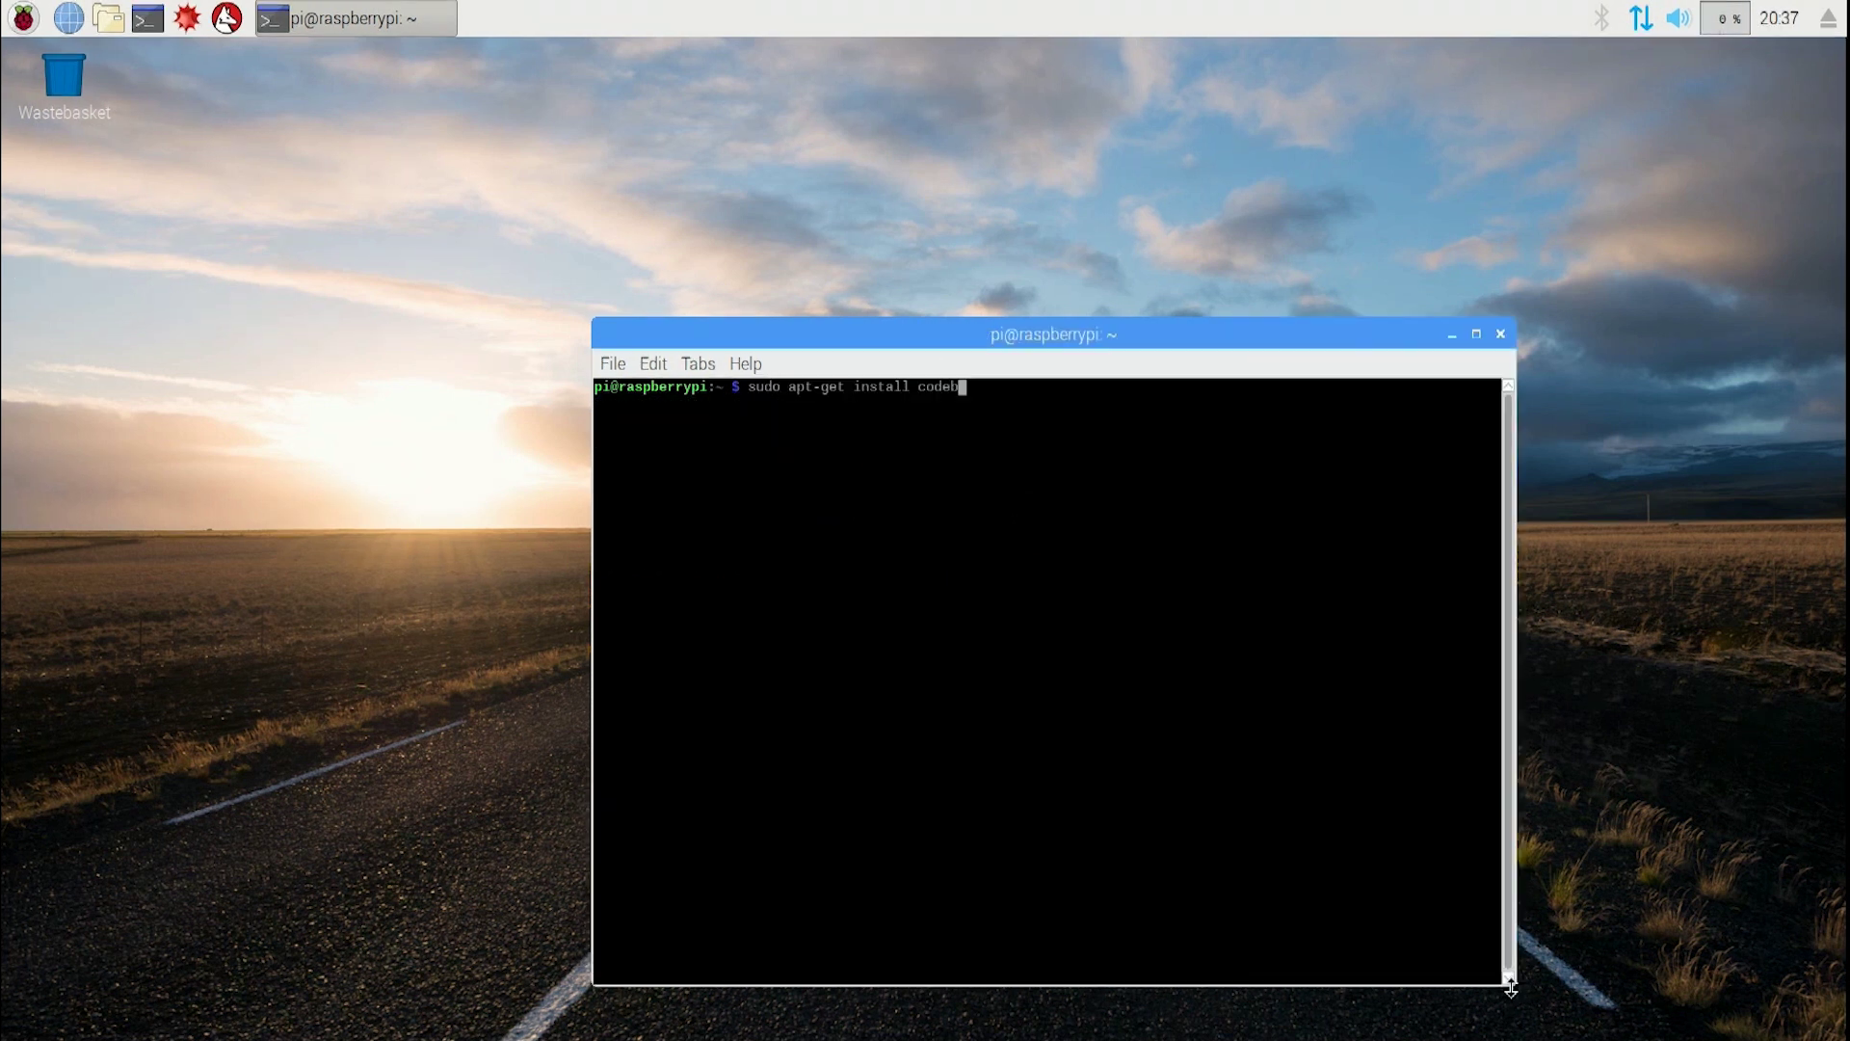
Install the codeblocks package with apt-get, answering y, then bring up the AMBER PI Downloads in Chromium.
type("locks")
key("Return")
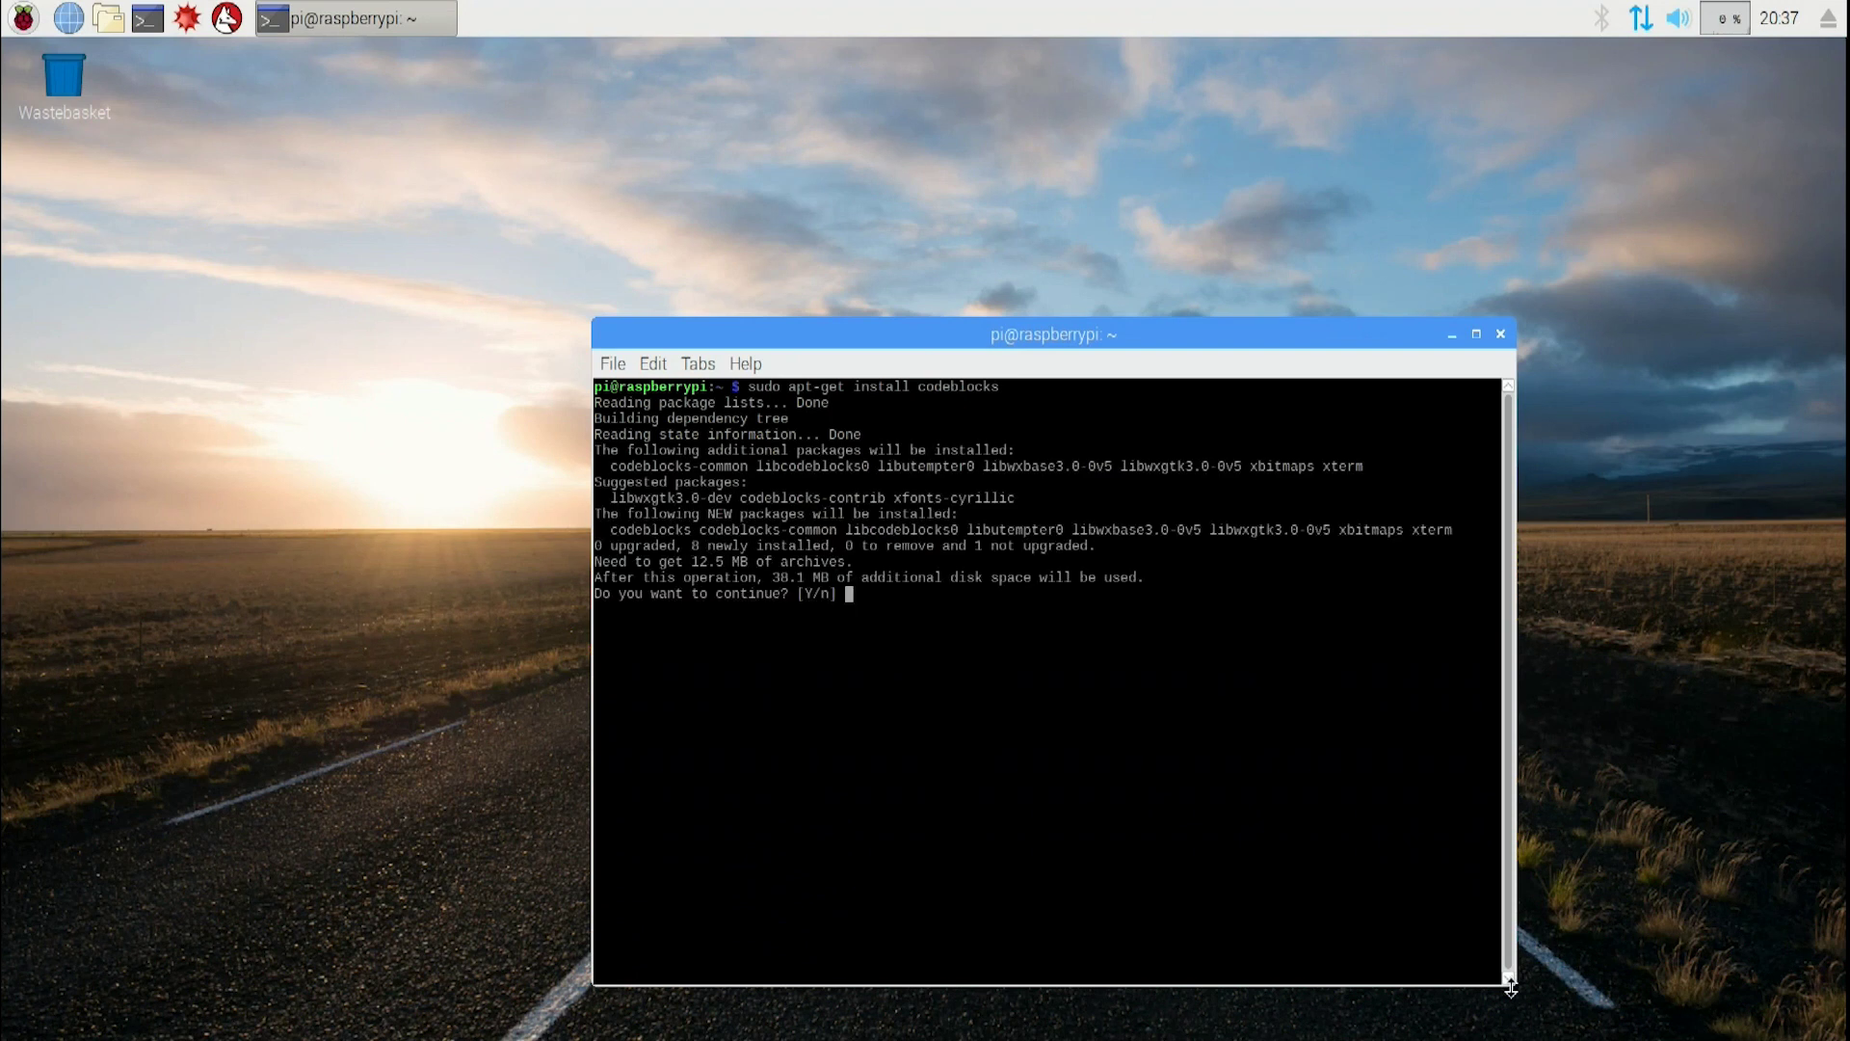
type("y")
key("Return")
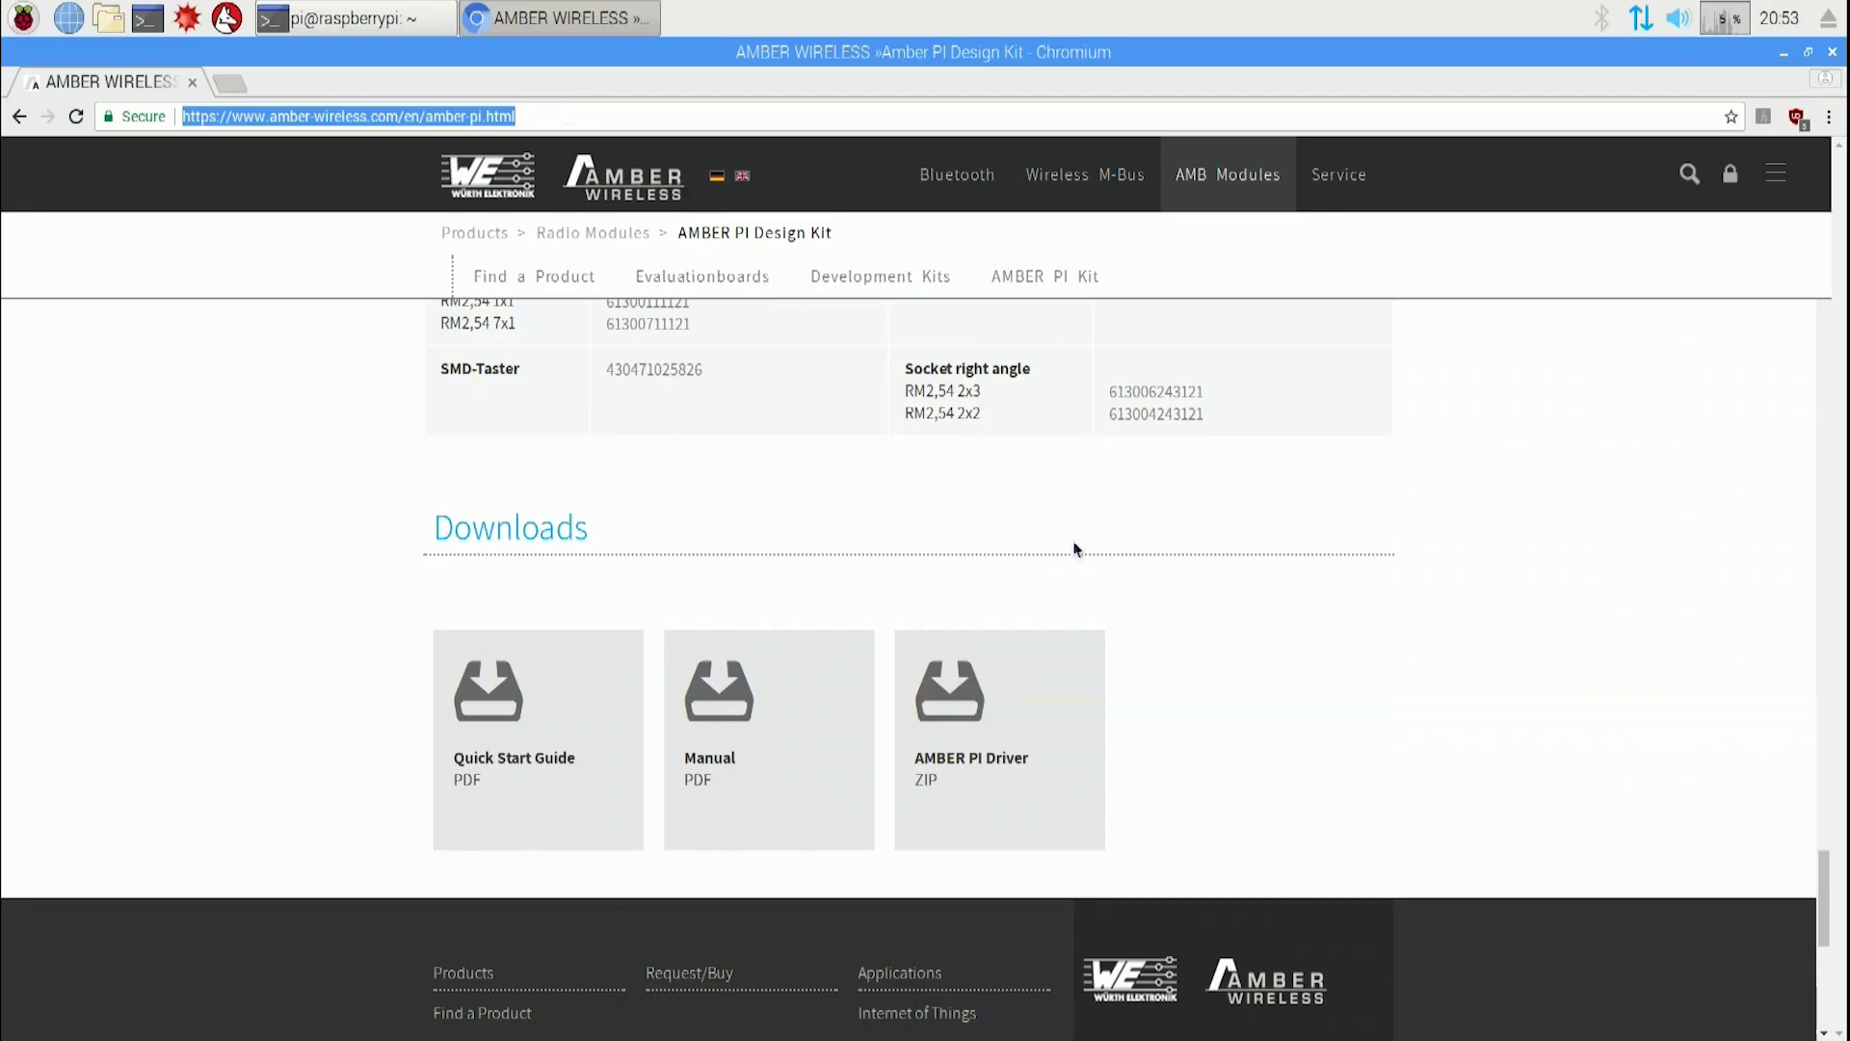
left_click(1220, 749)
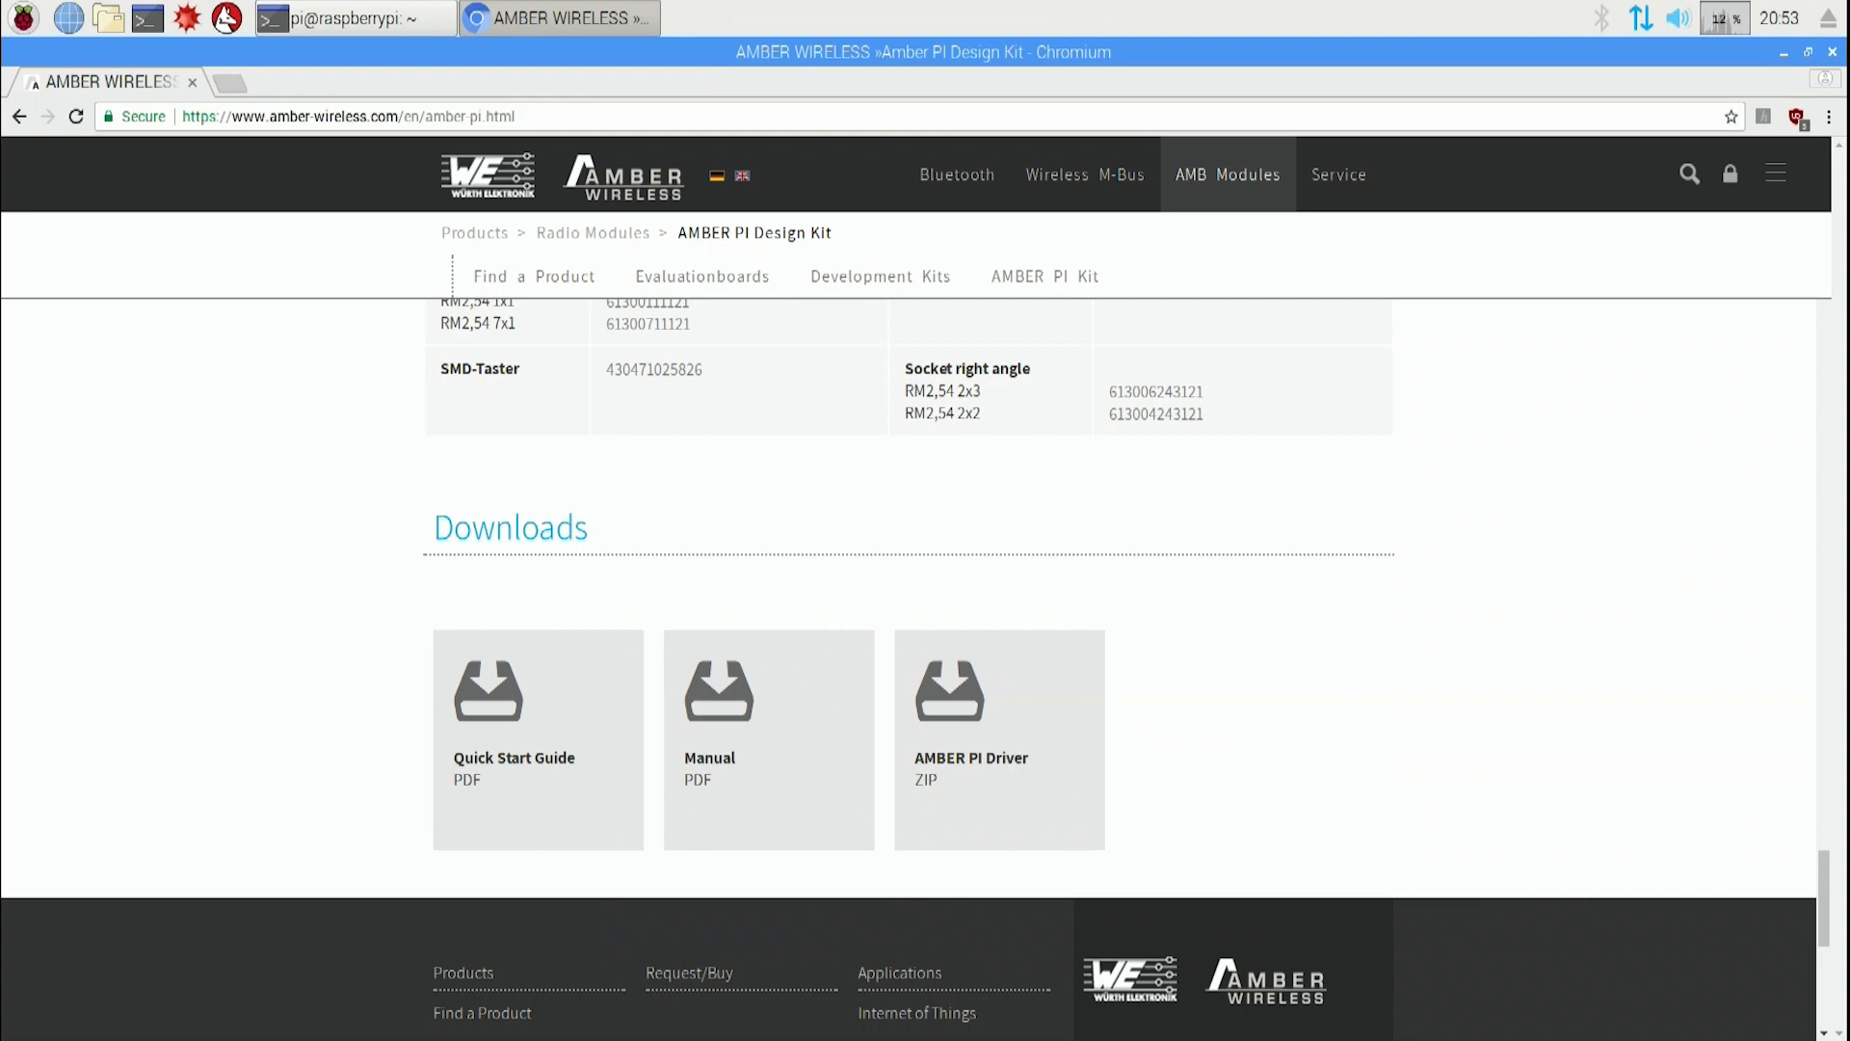
Download the AMBER PI driver ZIP, create ~/Projects, unzip AMBER_PI.zip into it, and enter the codeblocks workspace command.
left_click(947, 697)
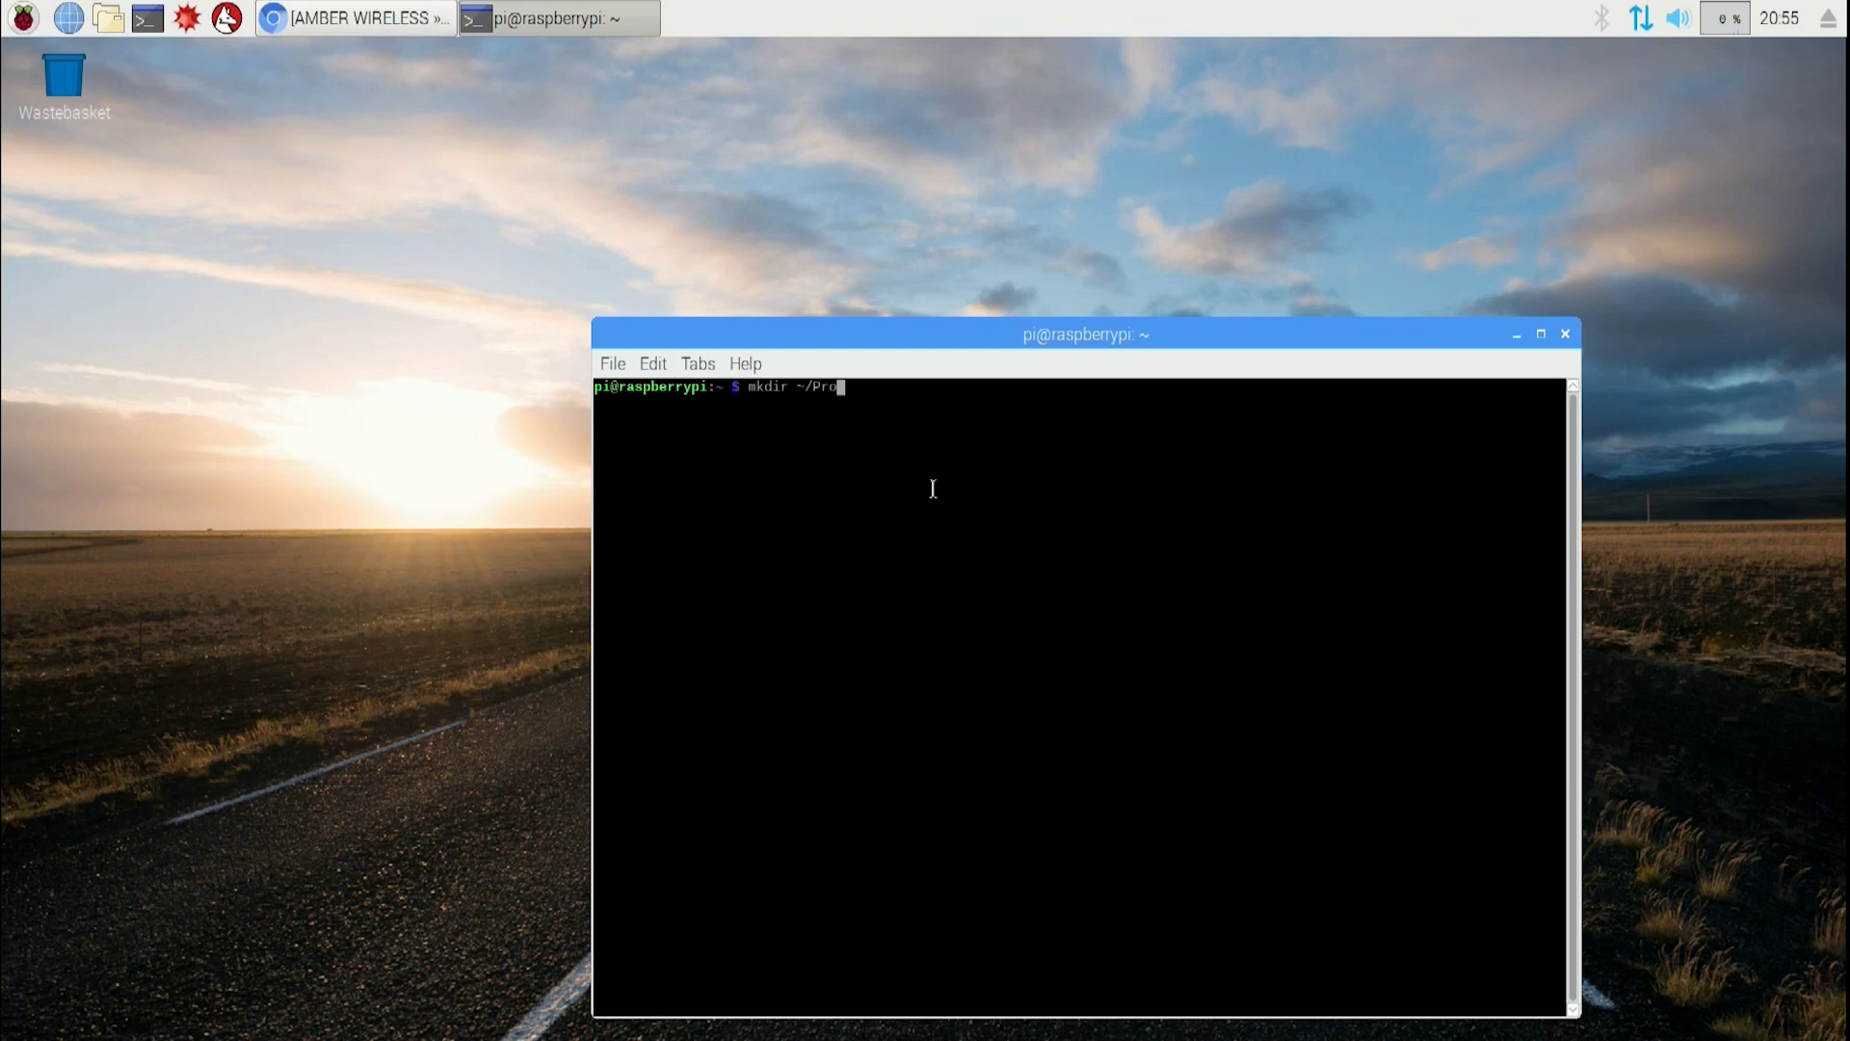
type("jects")
key("Return")
type("un")
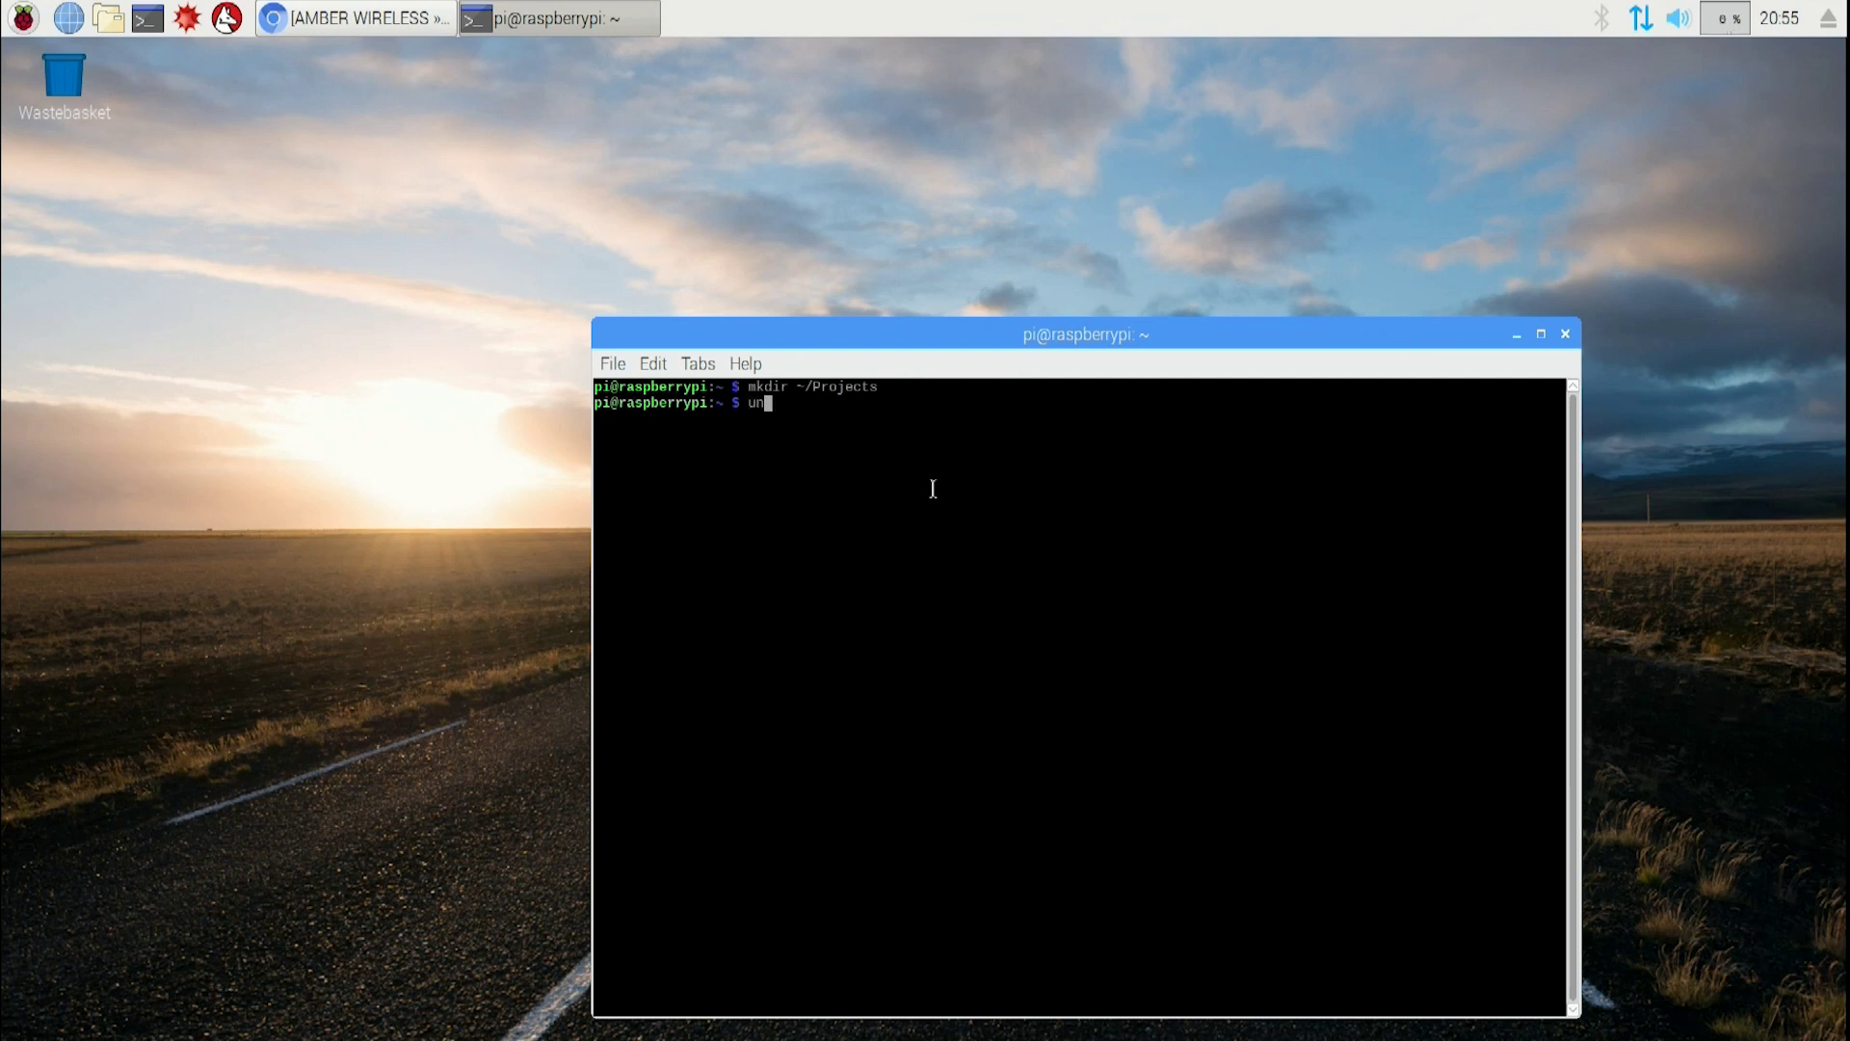
type("zip ~/Downloads/AMBER_PI.zip -d ~/Projects/.")
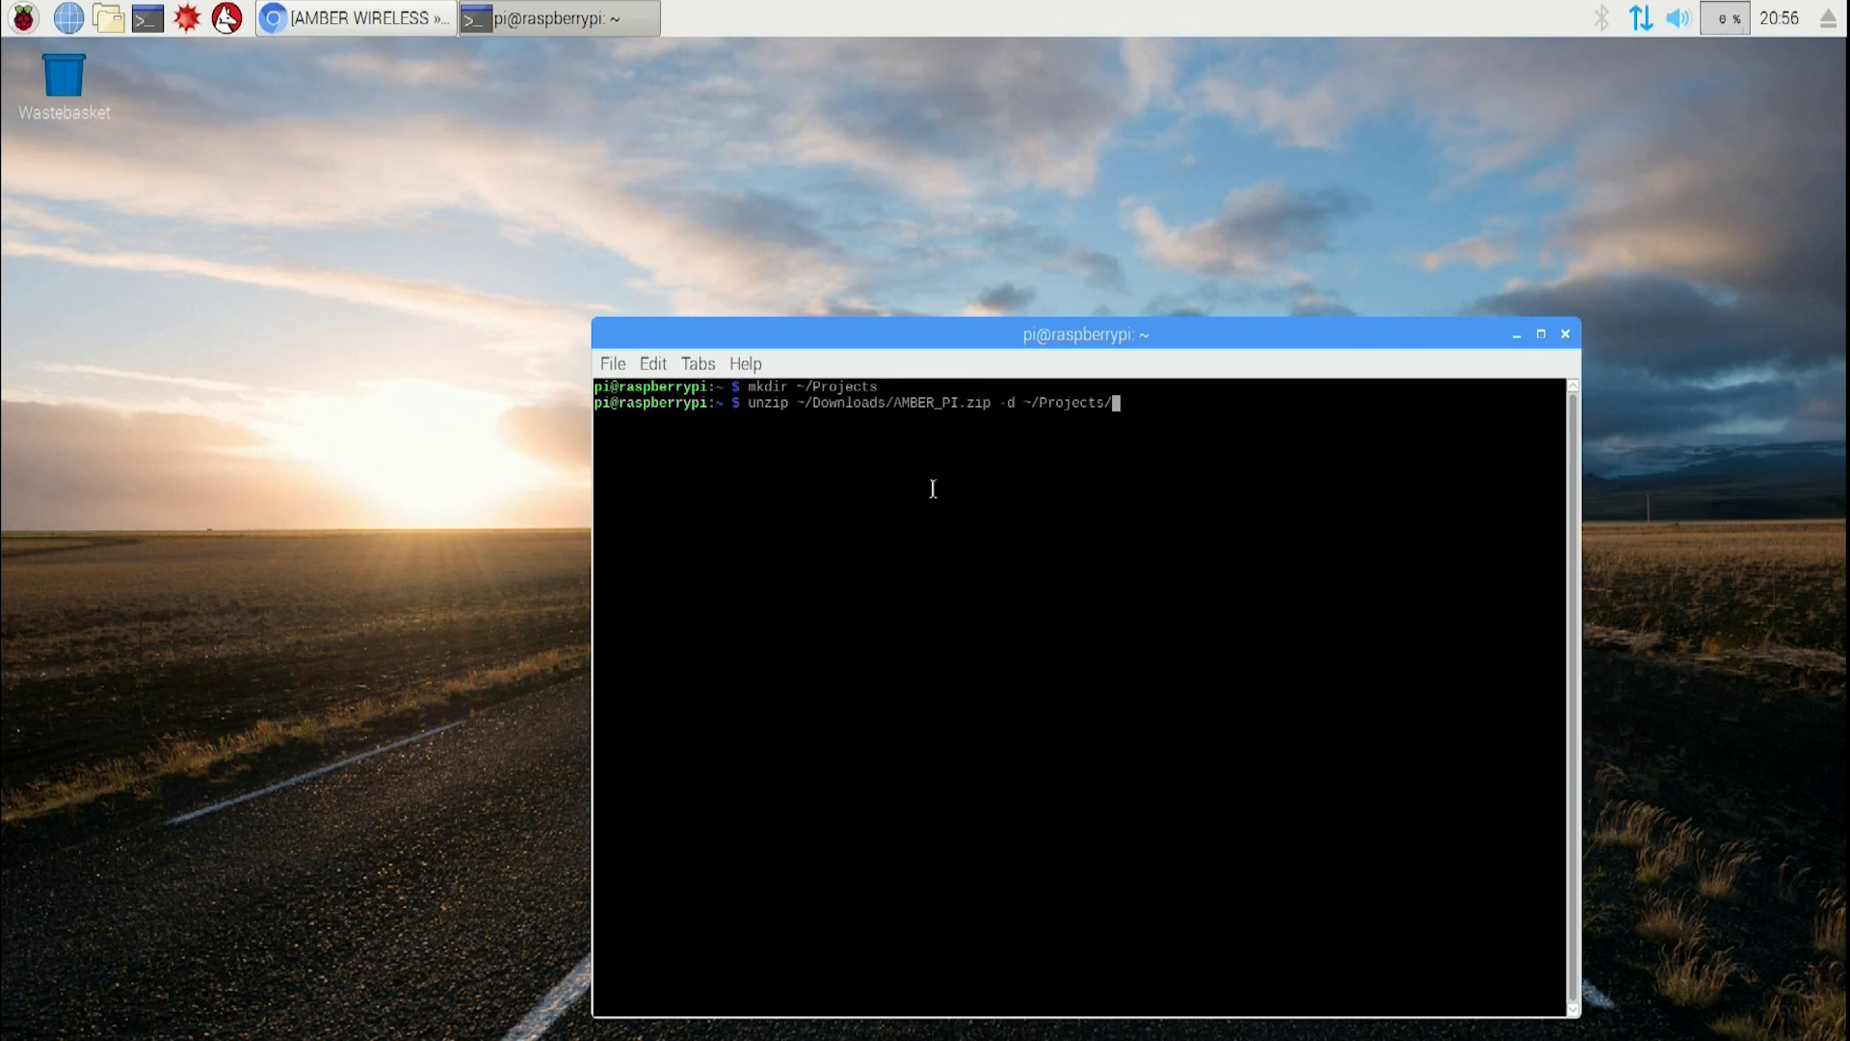
key("Return")
key("Return")
type("sudo codeblocks ~/Projects/AMBER_PI/AMBER_PI.")
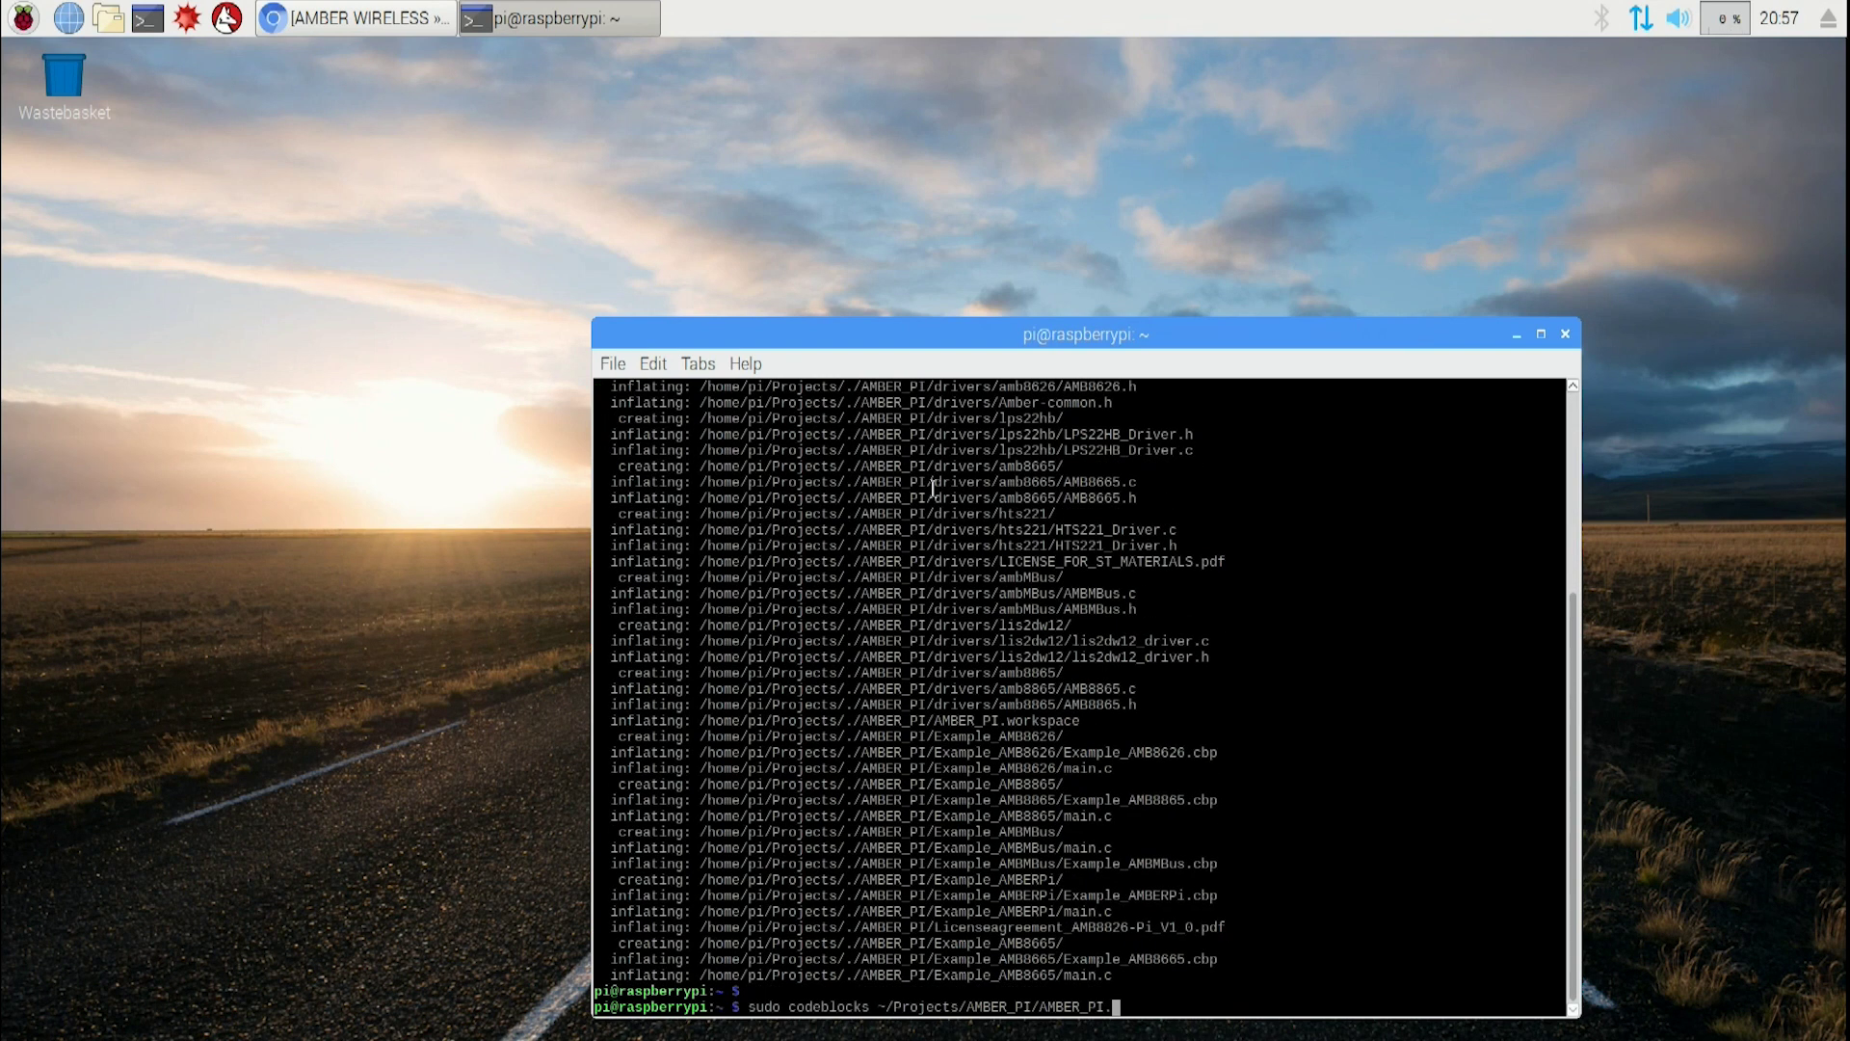
type("works")
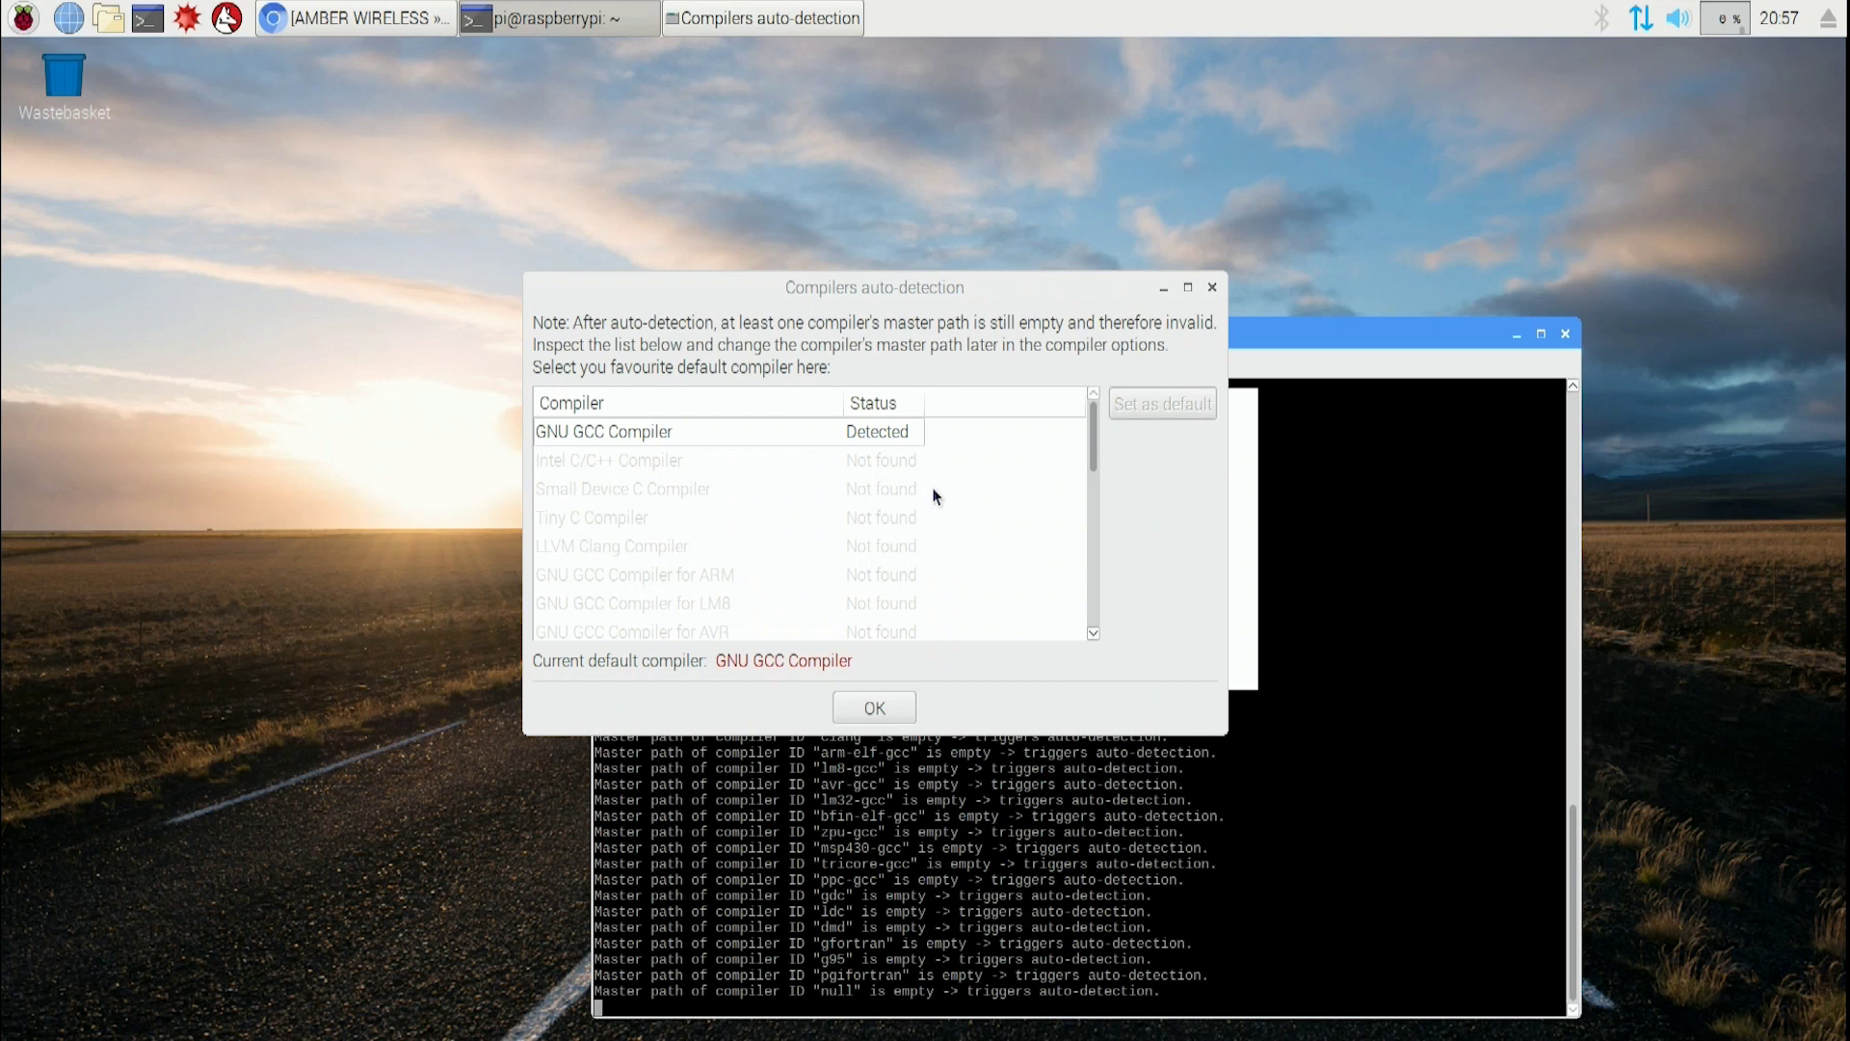
Accept GNU GCC as the compiler and add /usr/lib/libwiringPi.so to its global link libraries.
left_click(874, 709)
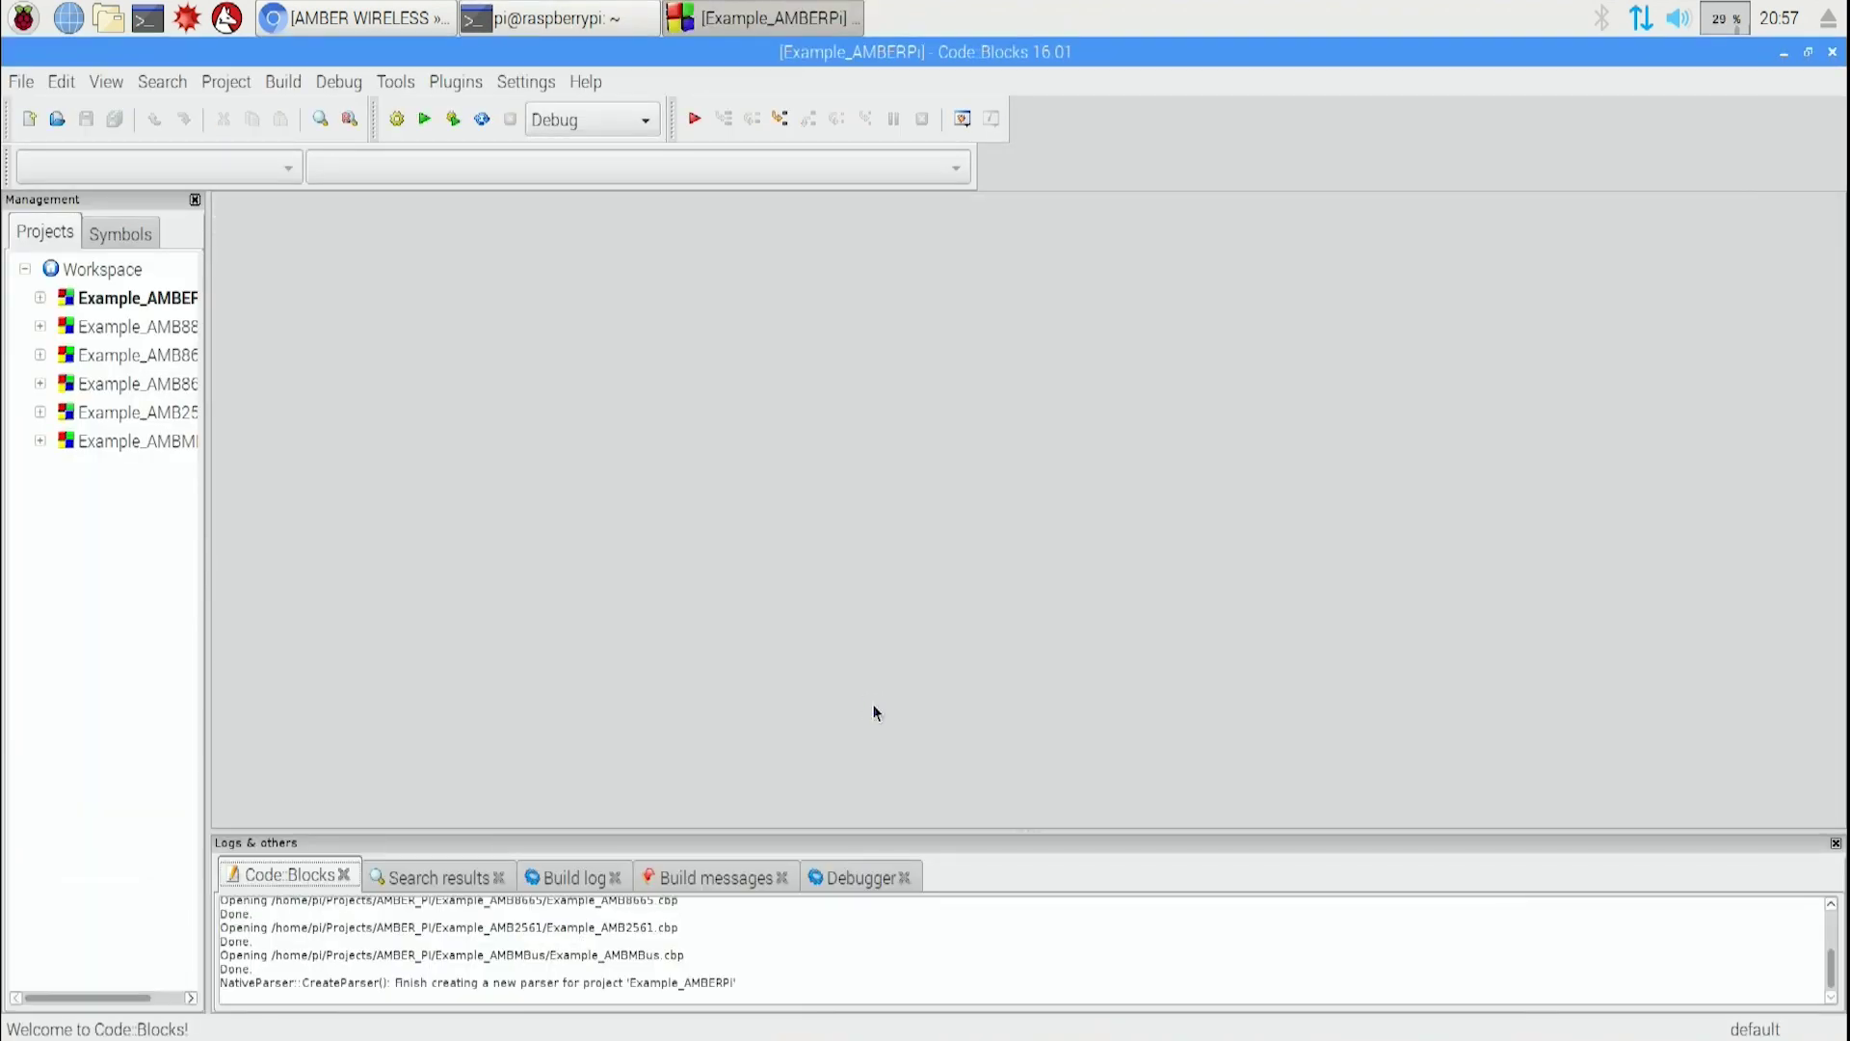
left_click(515, 83)
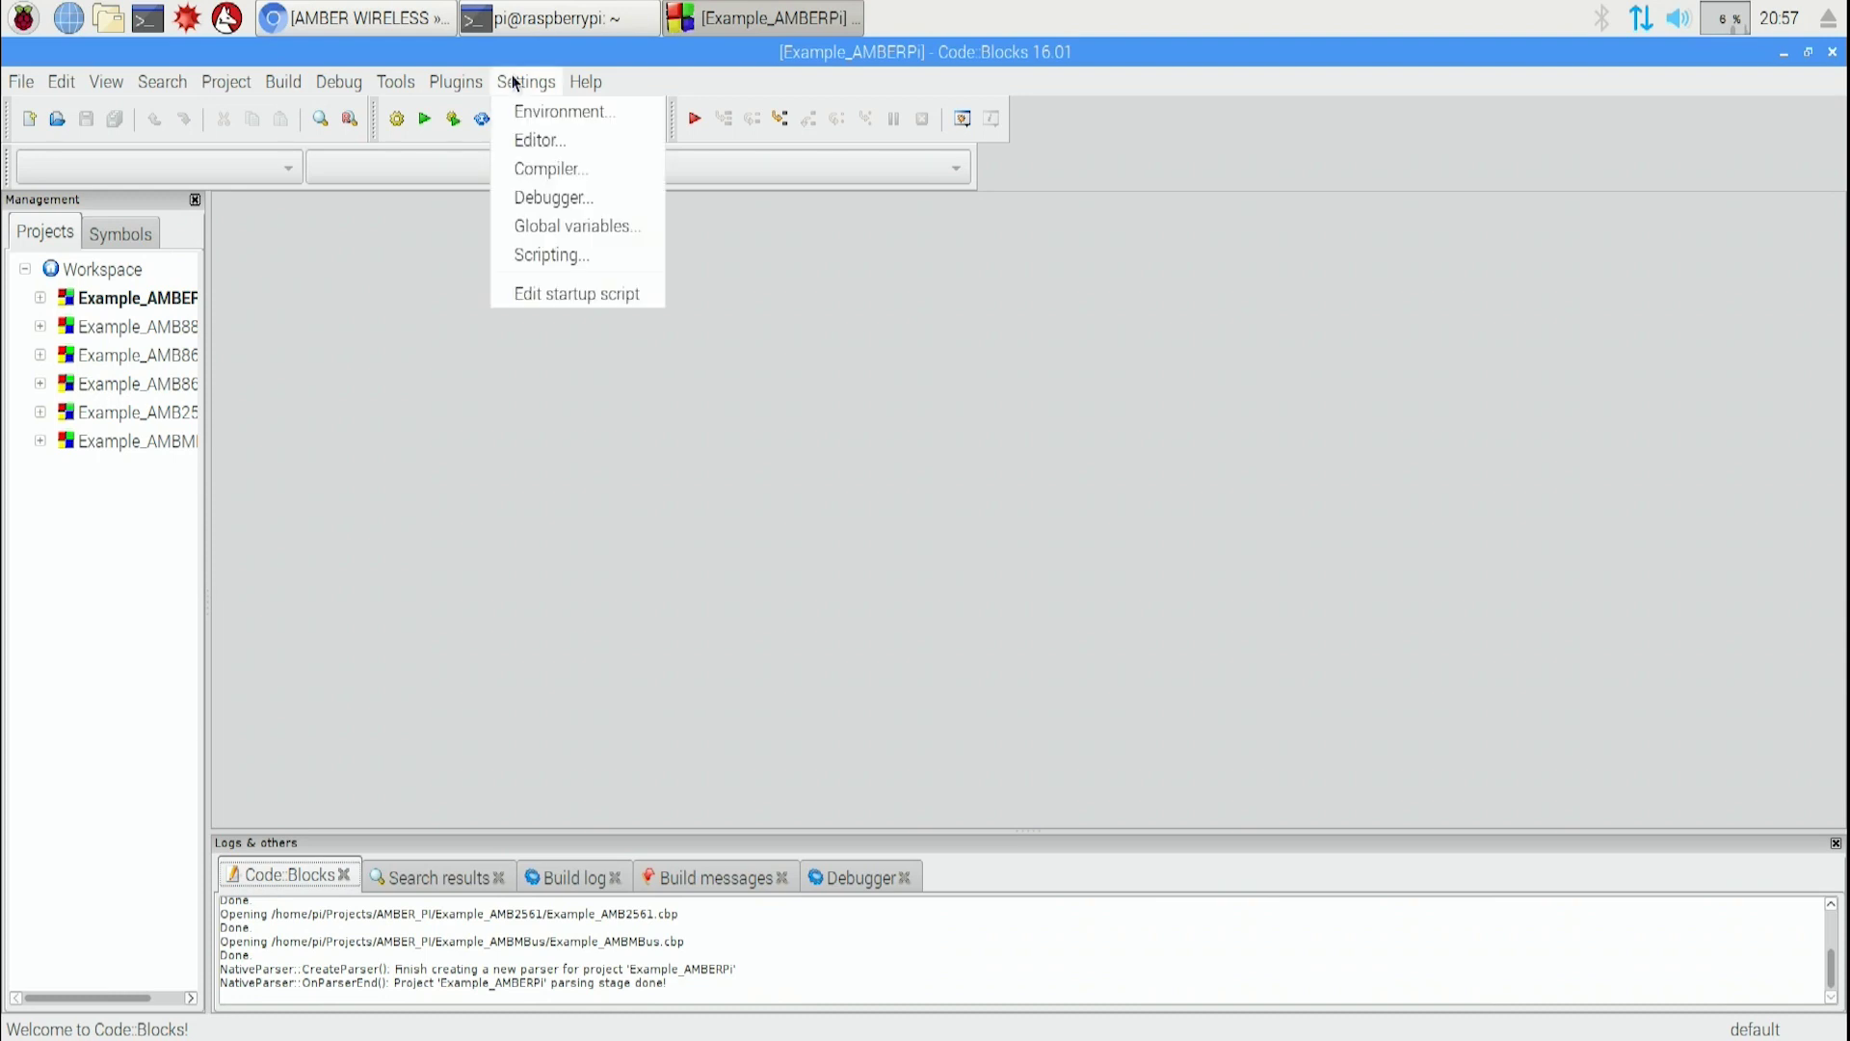
left_click(542, 172)
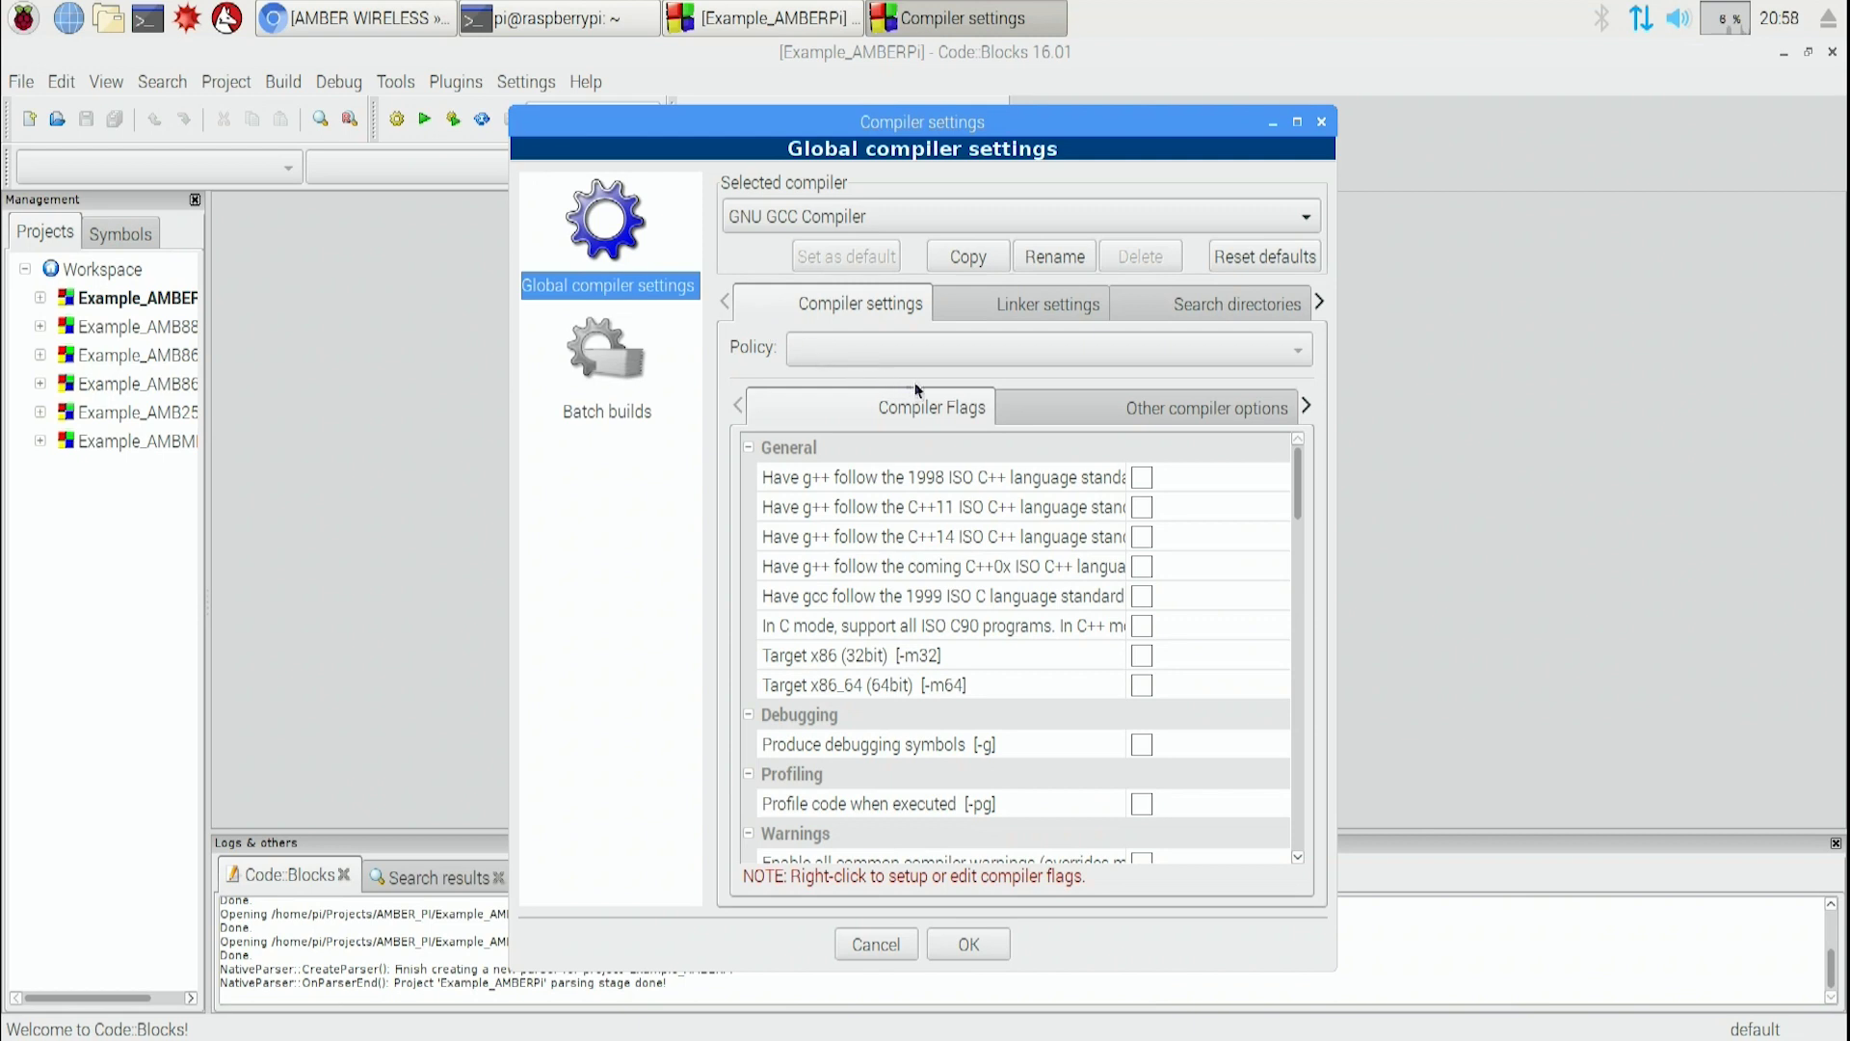
left_click(966, 295)
left_click(782, 826)
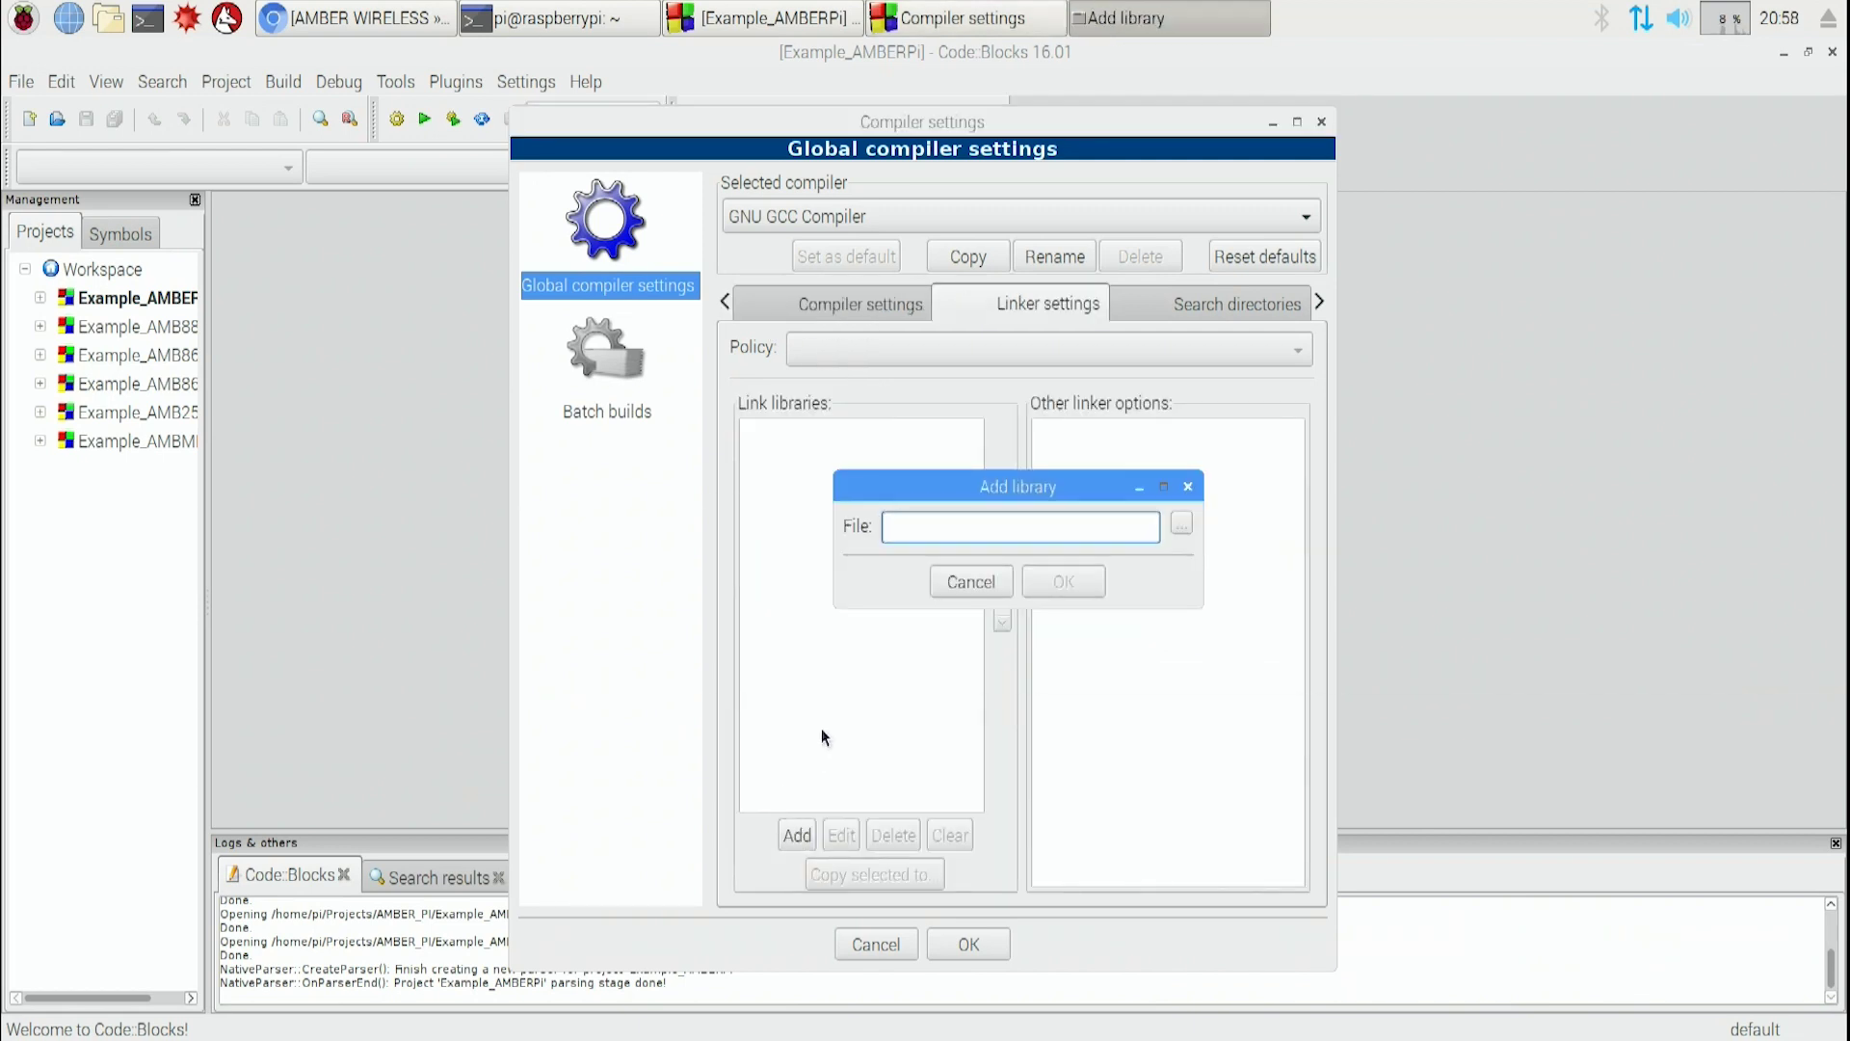
type("/usr/lib/libwiringPi.so")
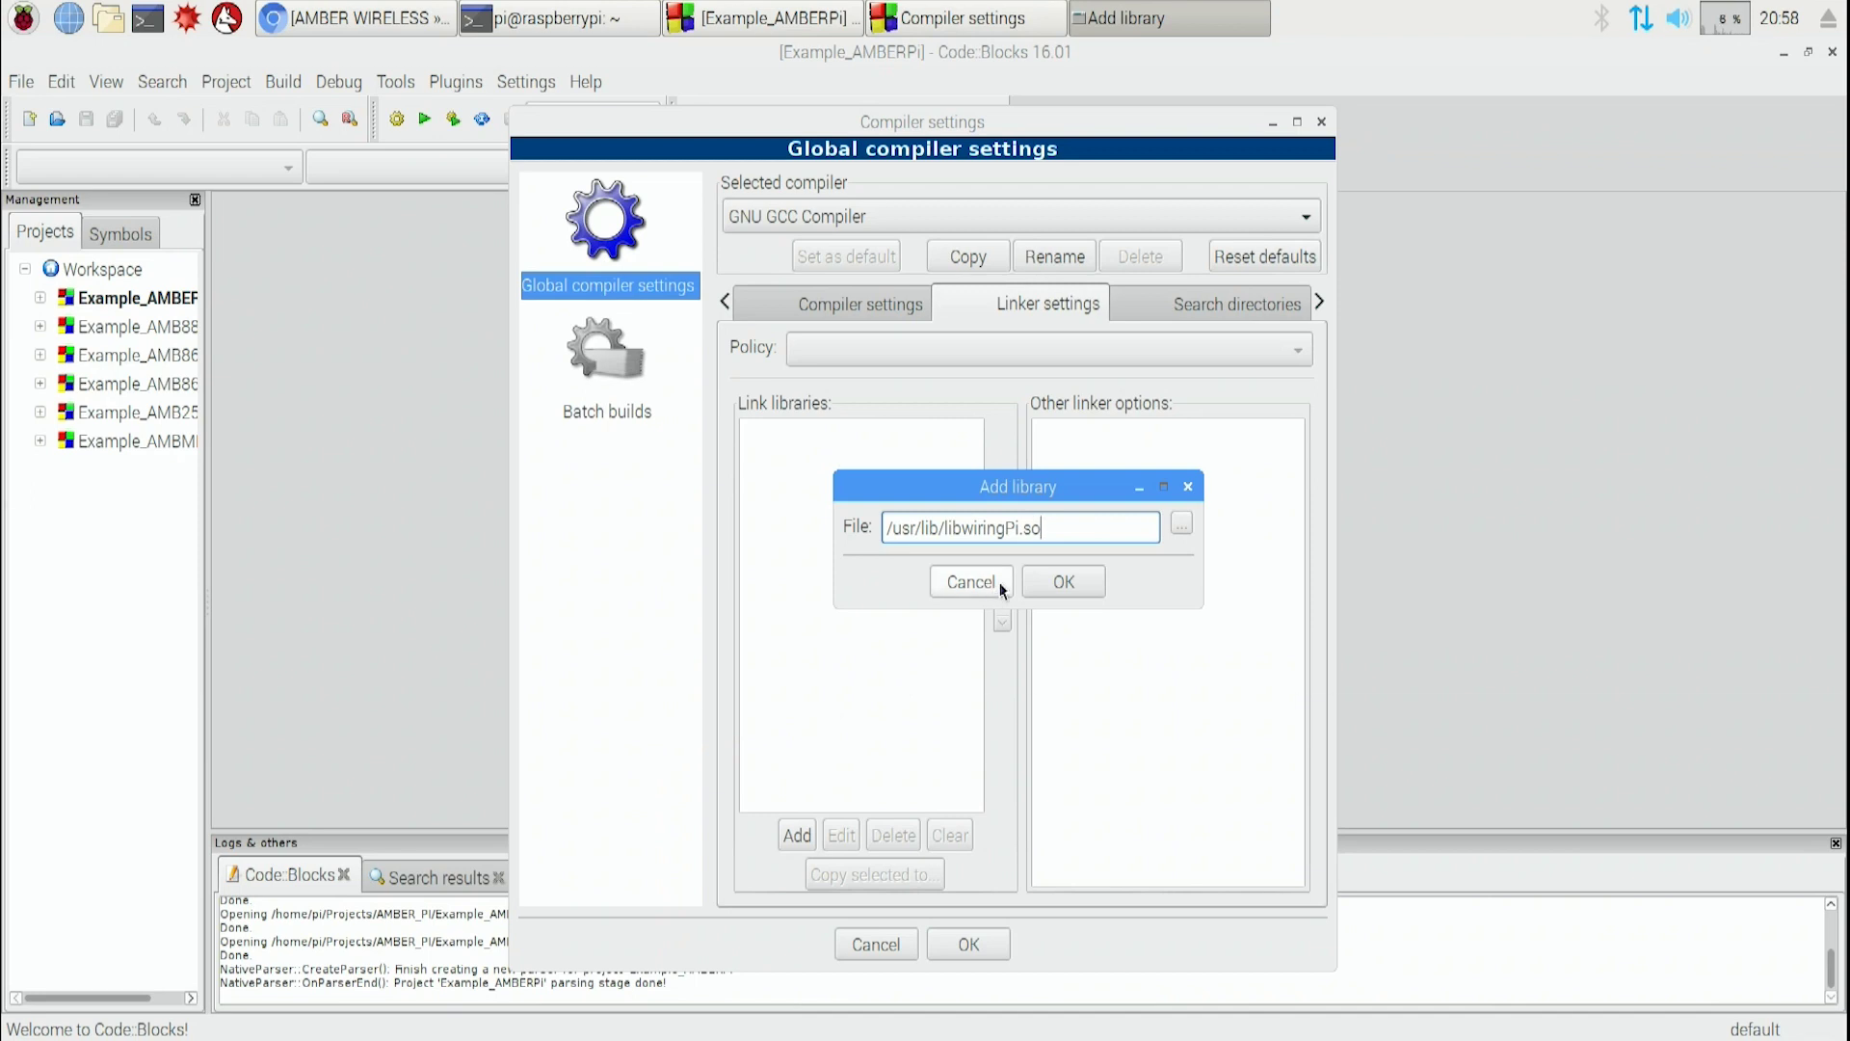
left_click(1056, 582)
Apply the compiler settings and confirm a full rebuild of the Example_AMBERPi project.
key("Return")
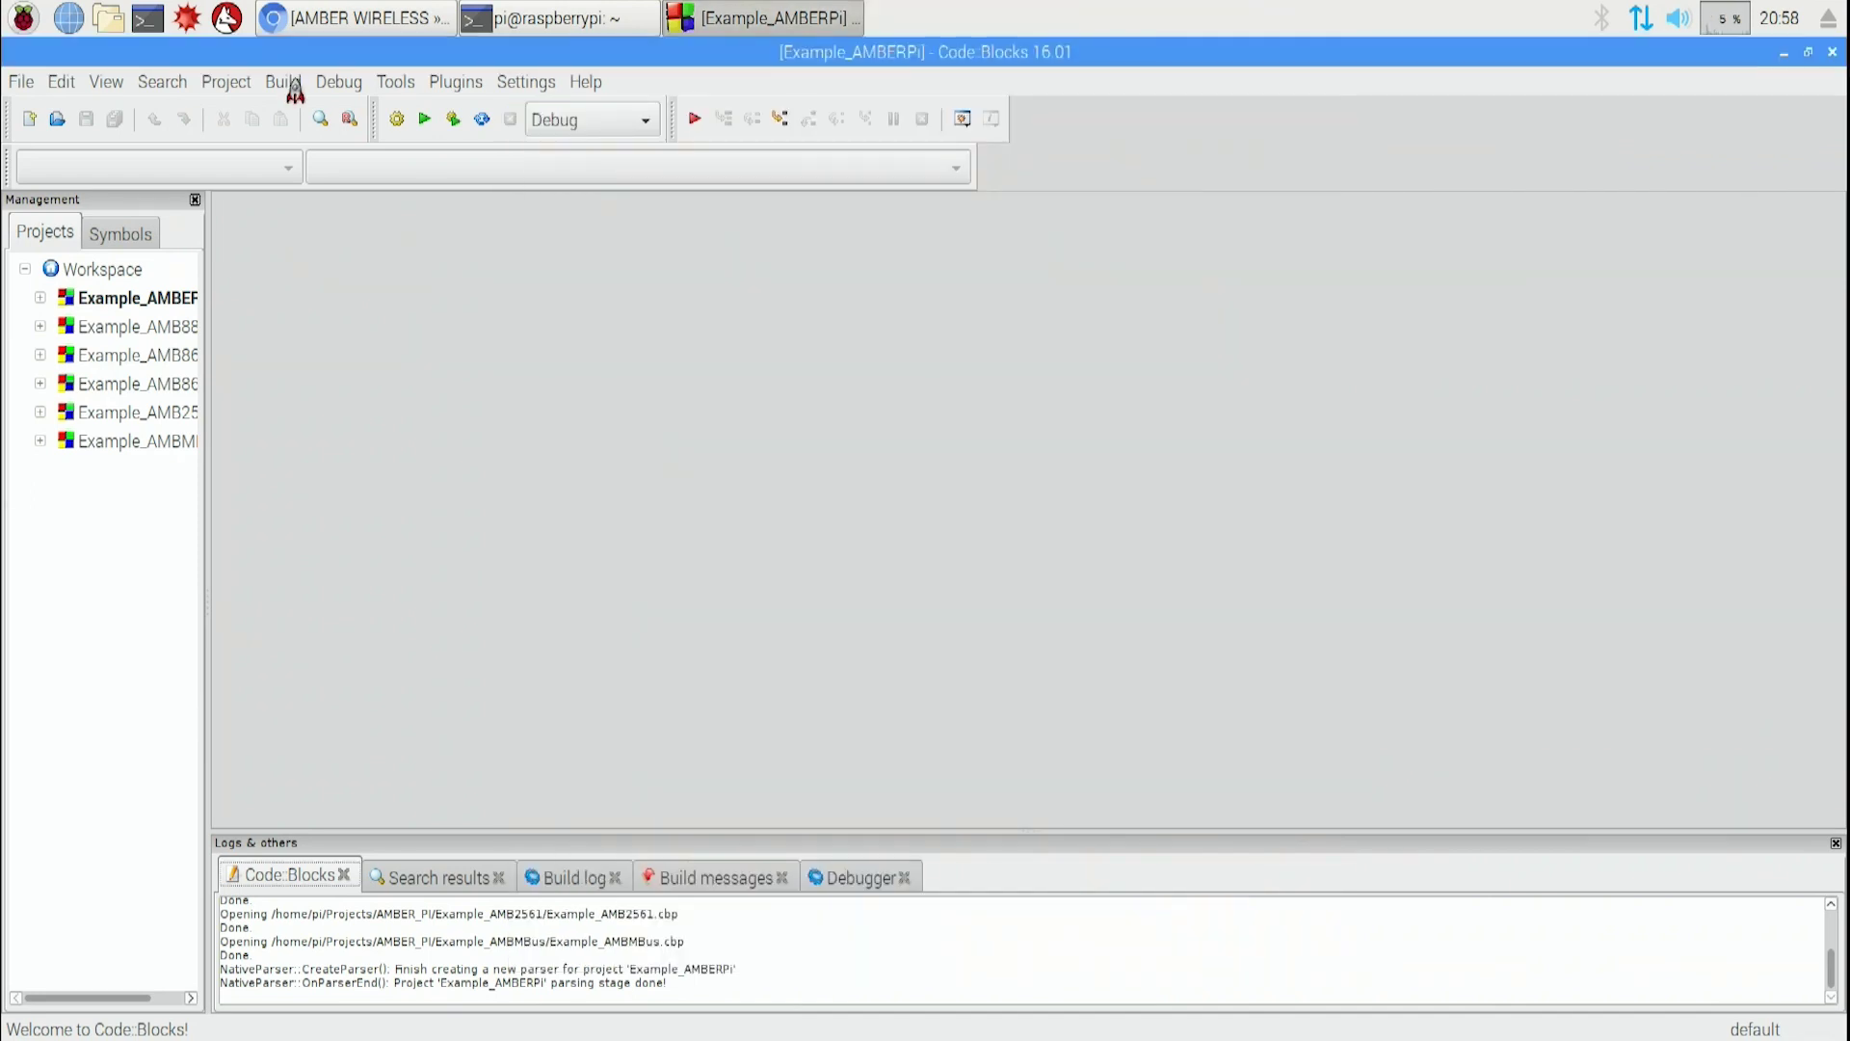
left_click(288, 81)
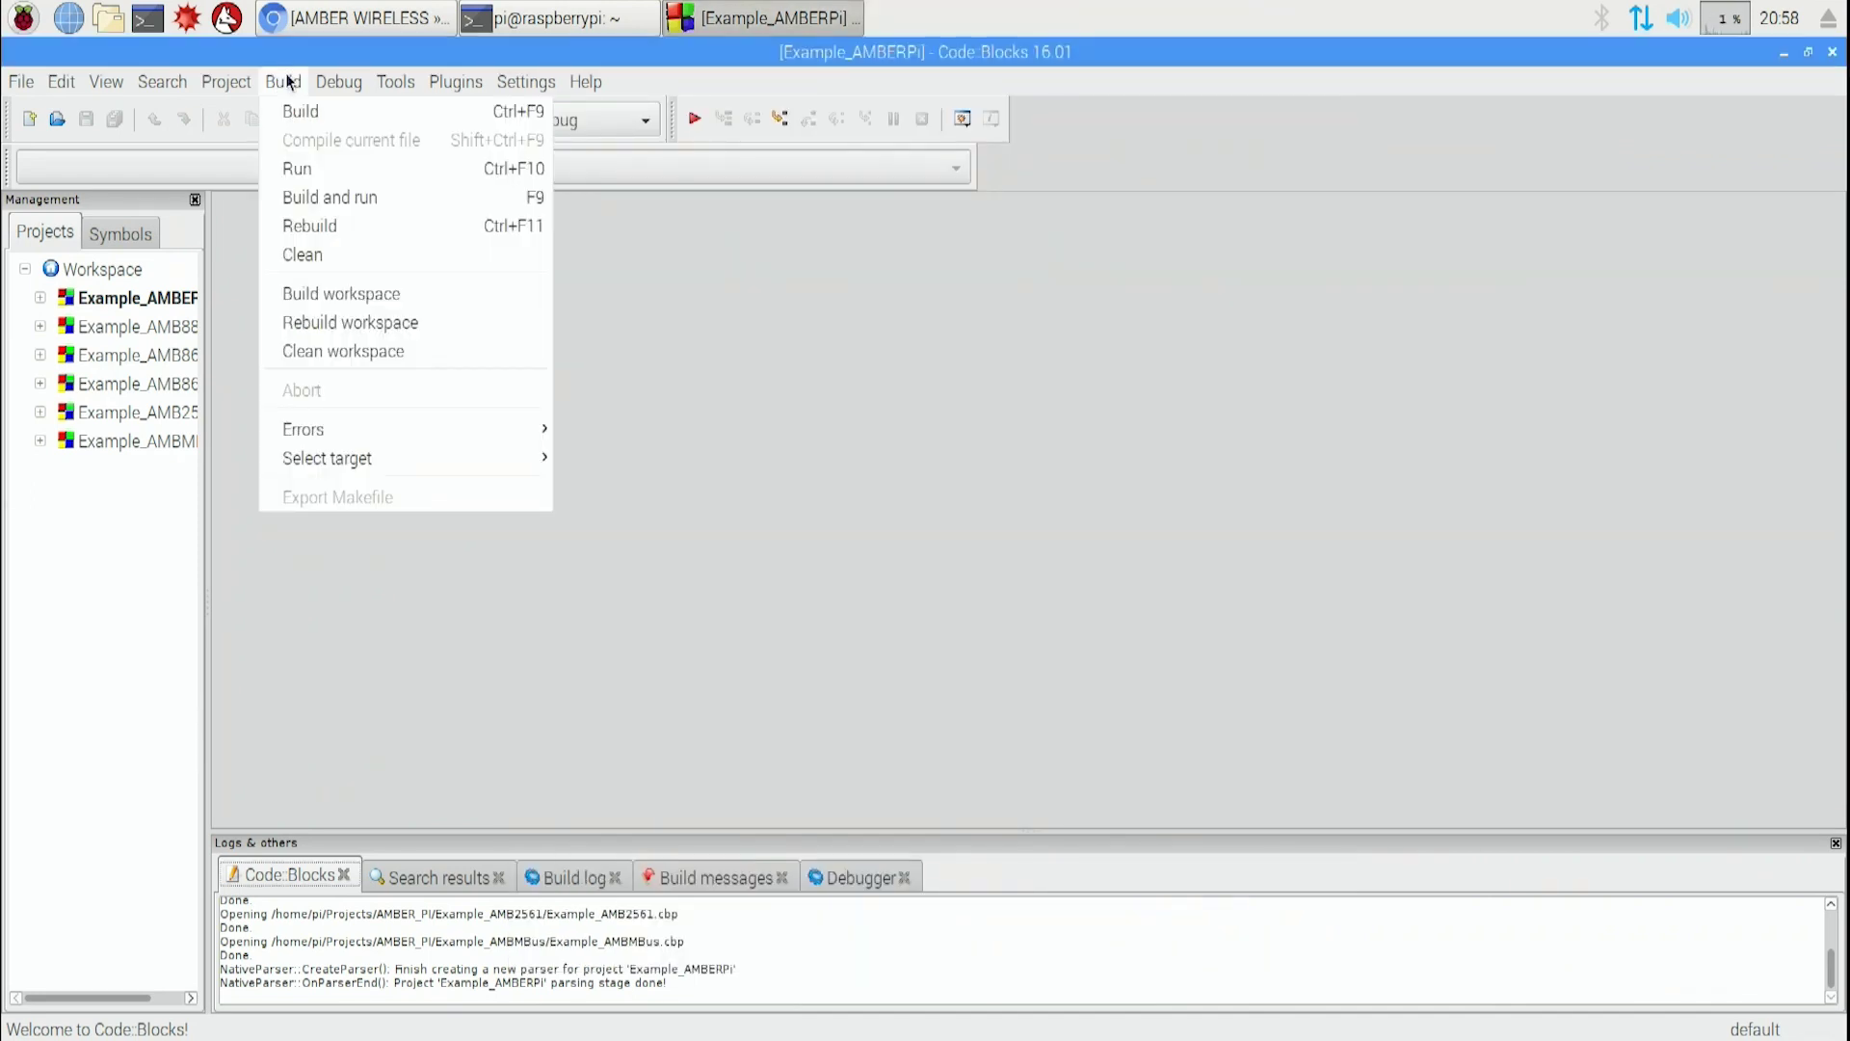
left_click(310, 227)
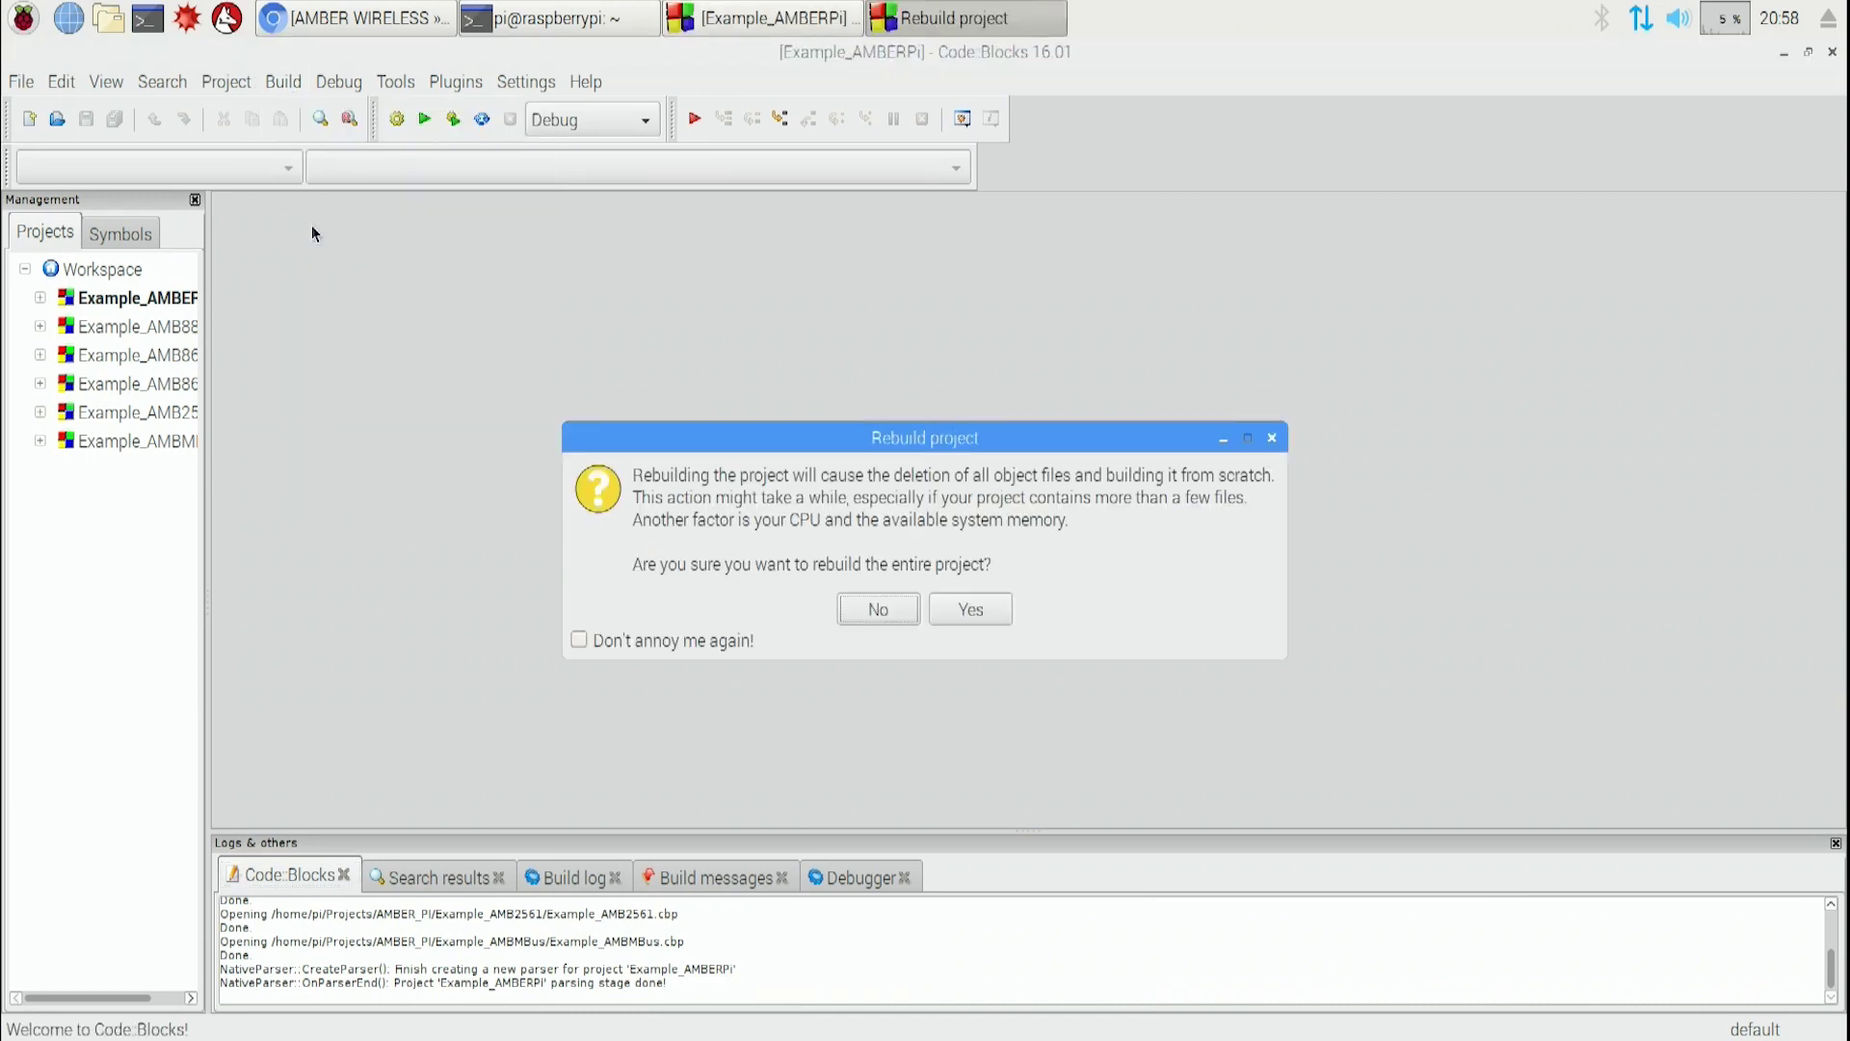
left_click(961, 612)
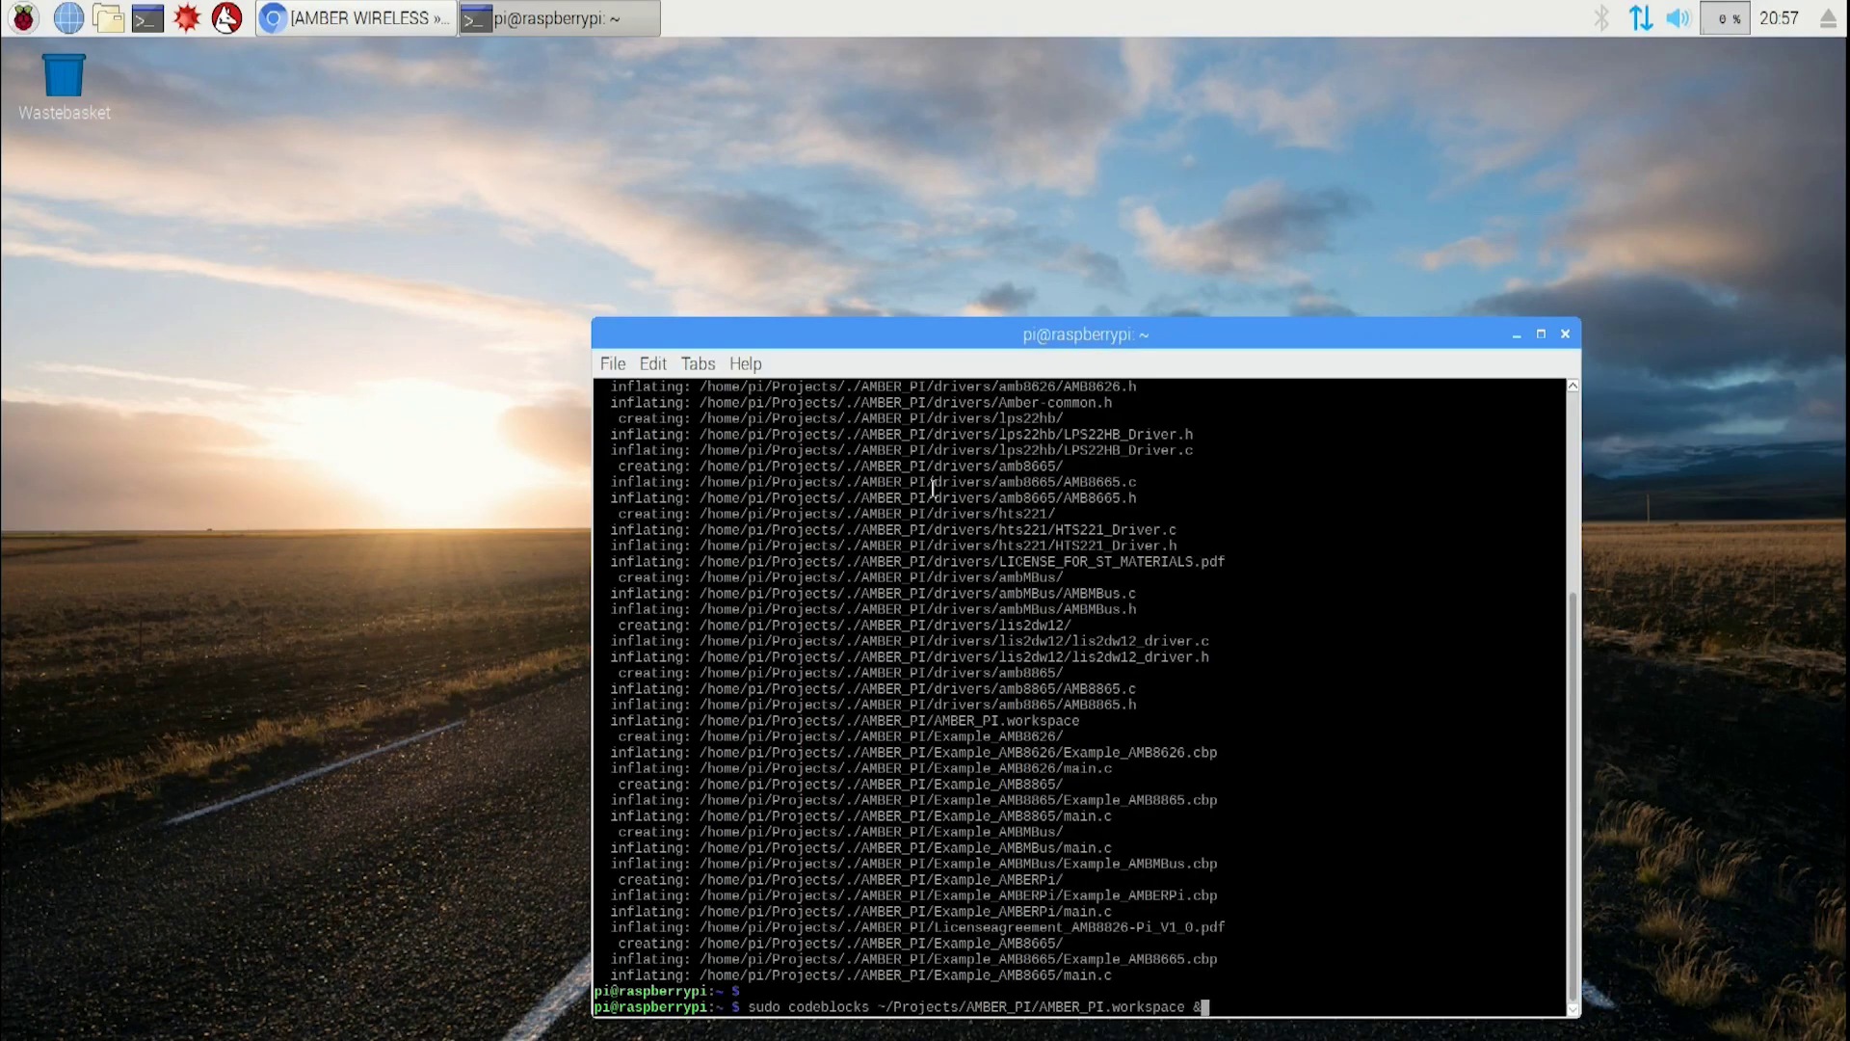
Relaunch Code::Blocks with sudo on AMBER_PI.workspace and run Example_AMBERPi.
key("Return")
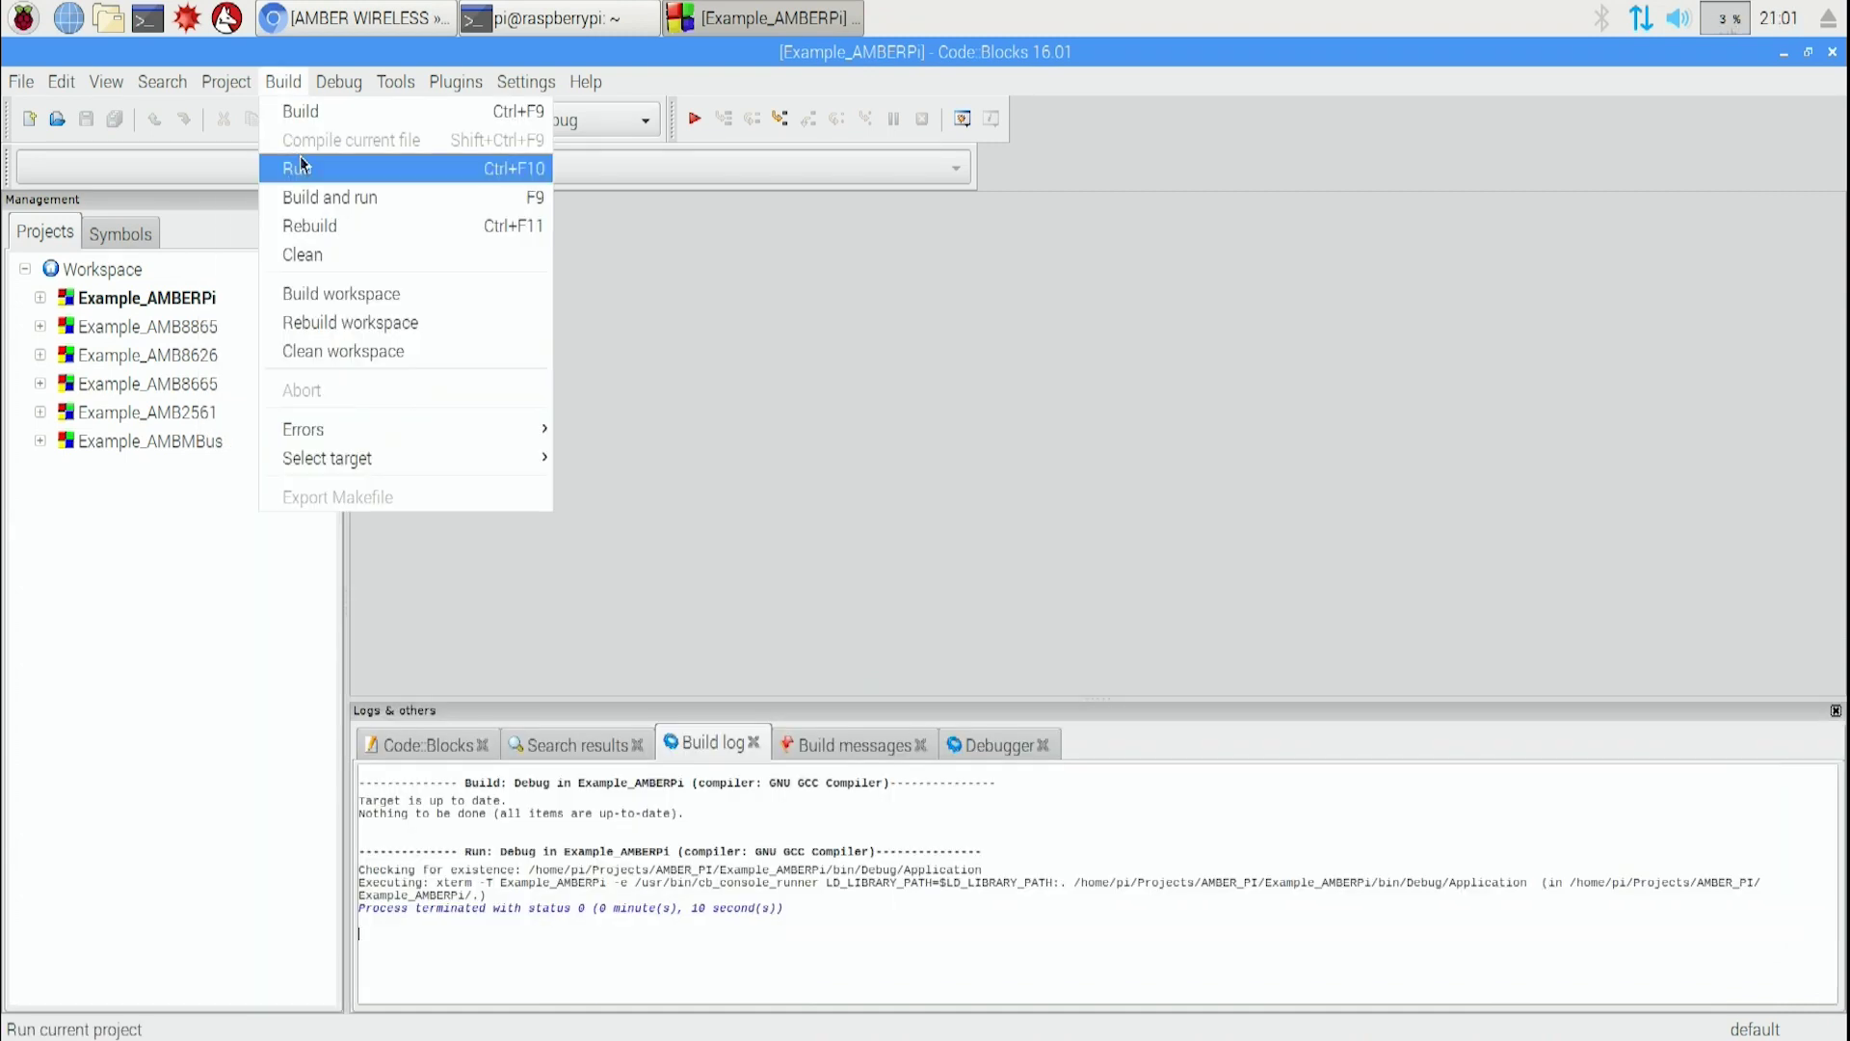
left_click(303, 162)
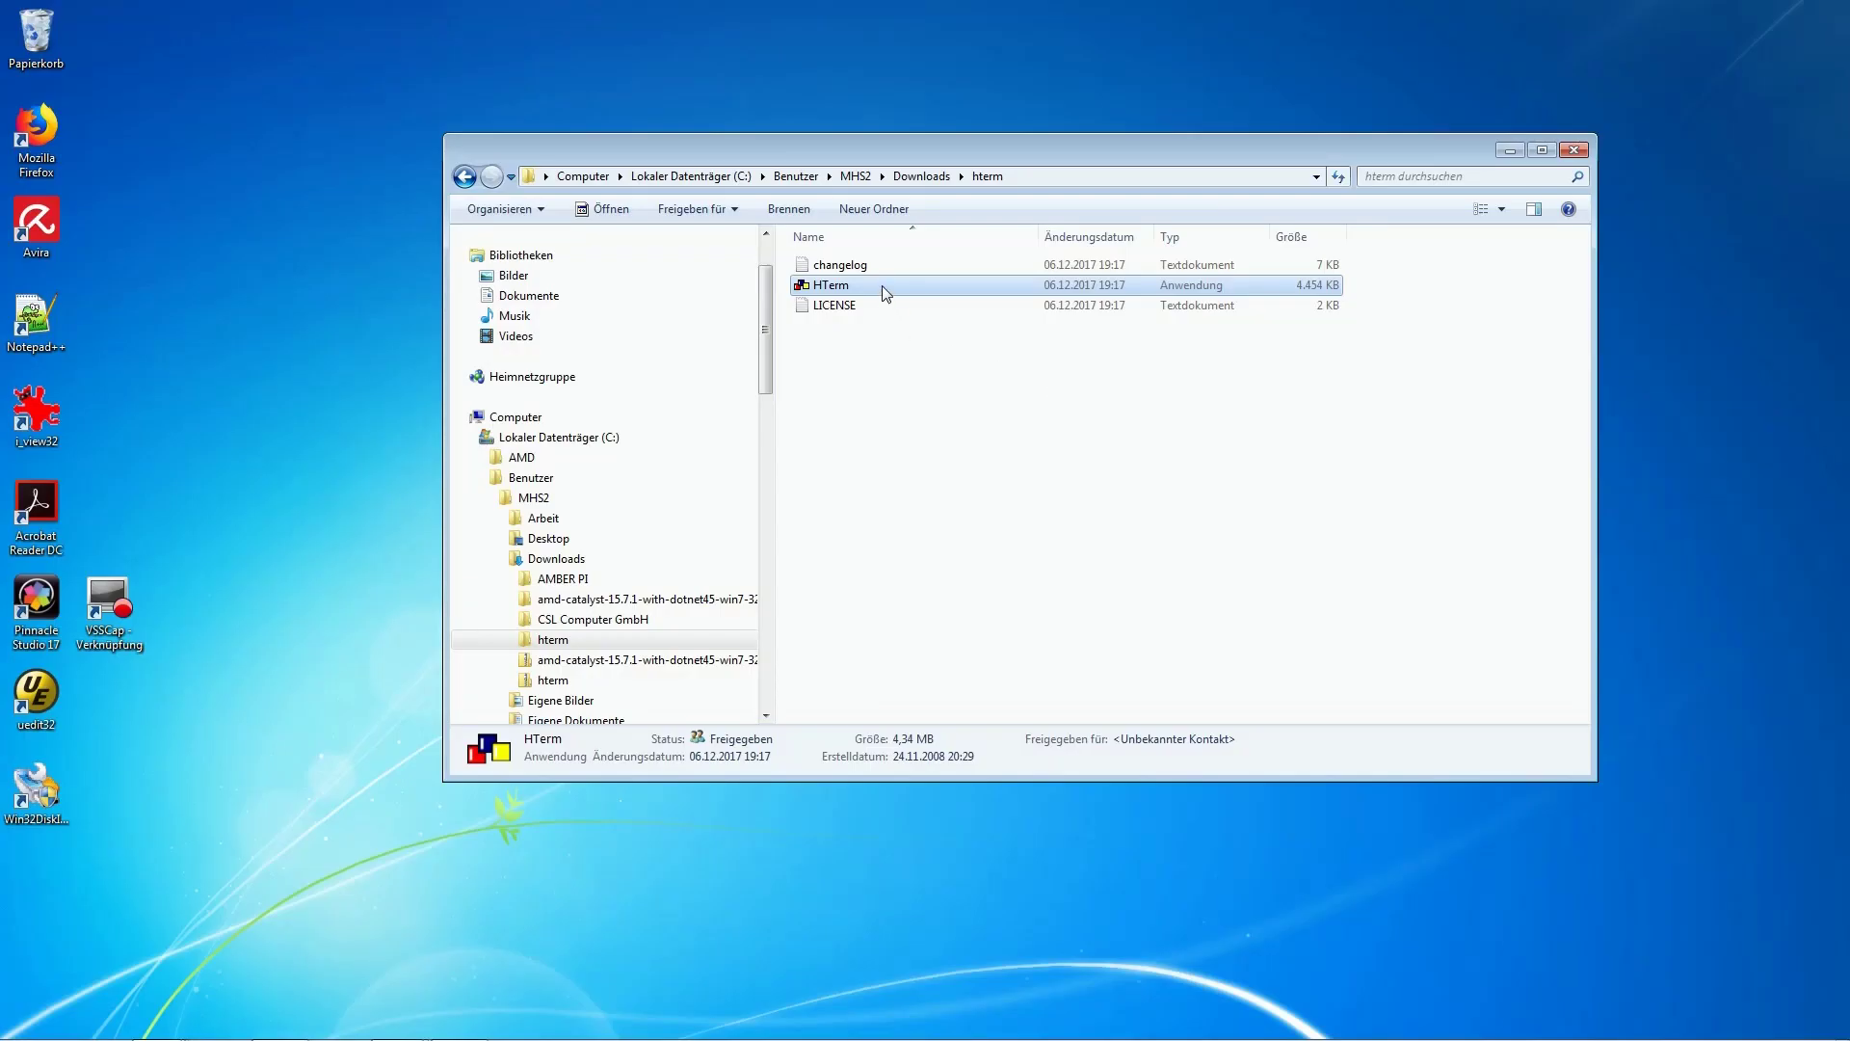
Start HTerm.exe from the Downloads hterm folder, allowing it to run, and enlarge its window.
double_click(885, 290)
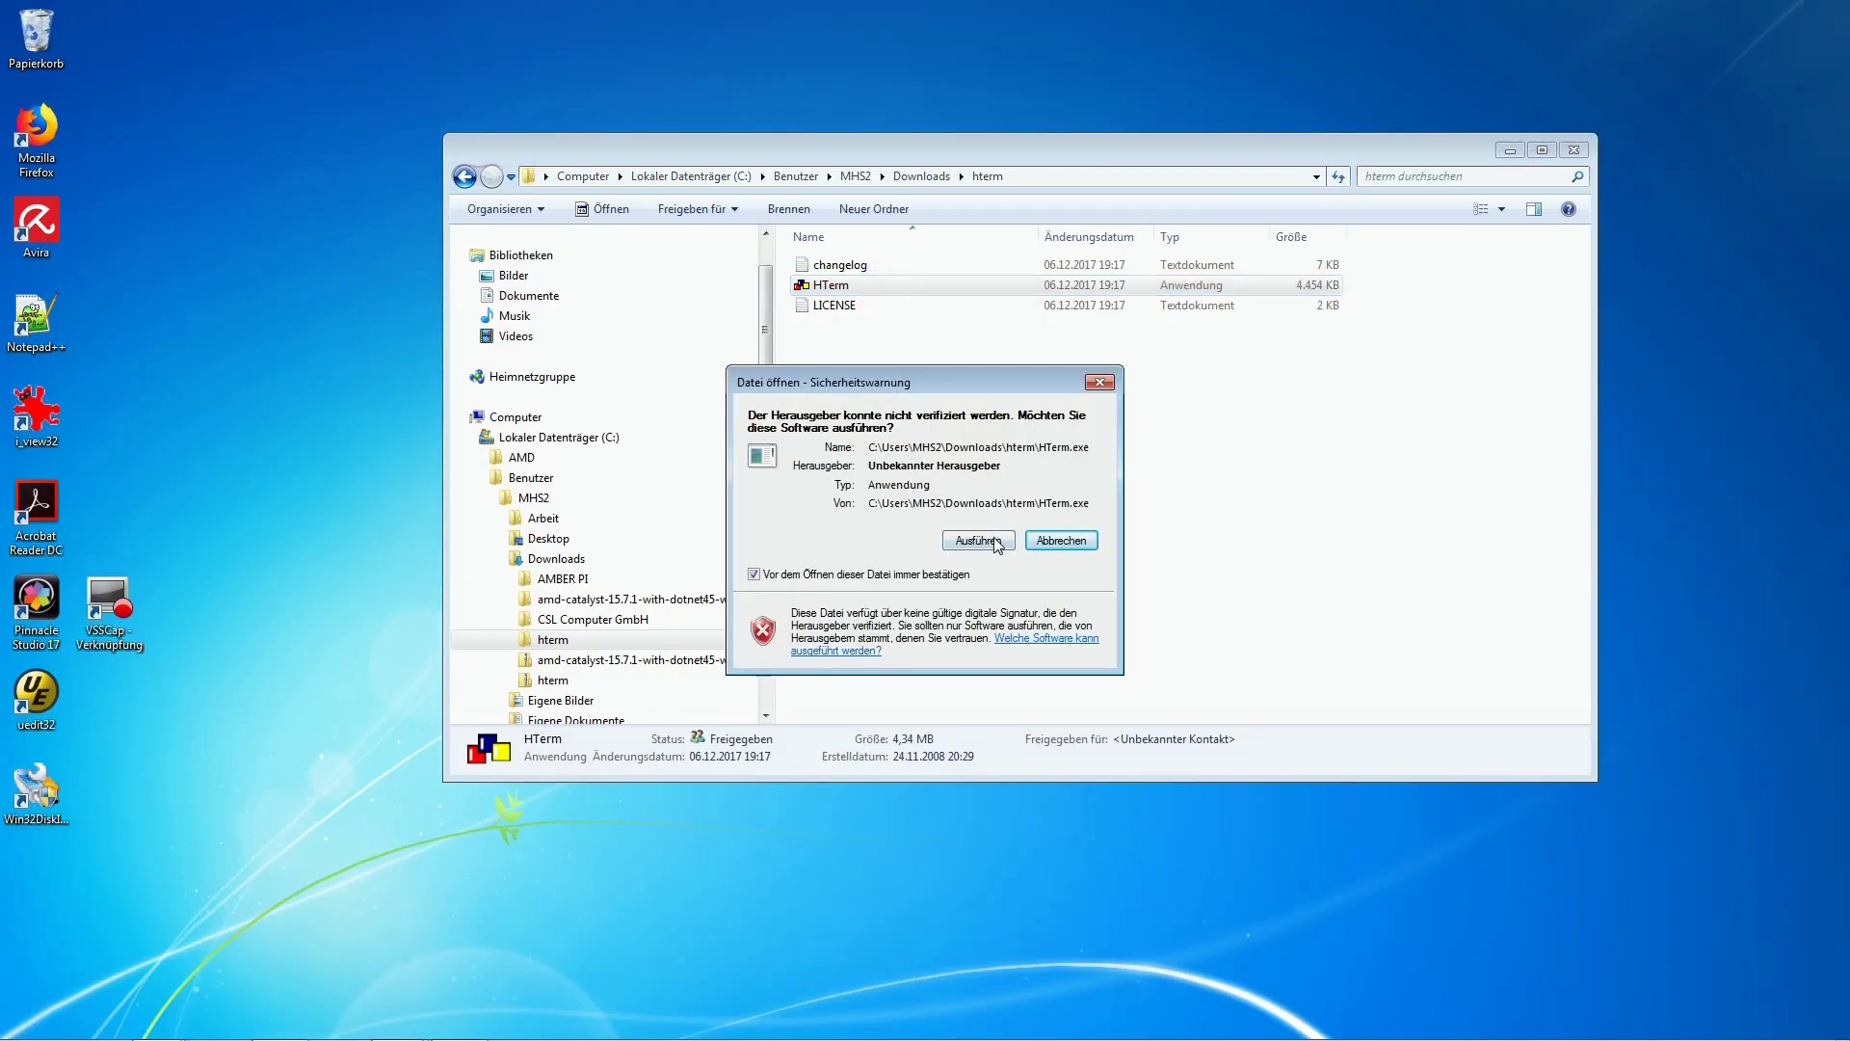
left_click(997, 543)
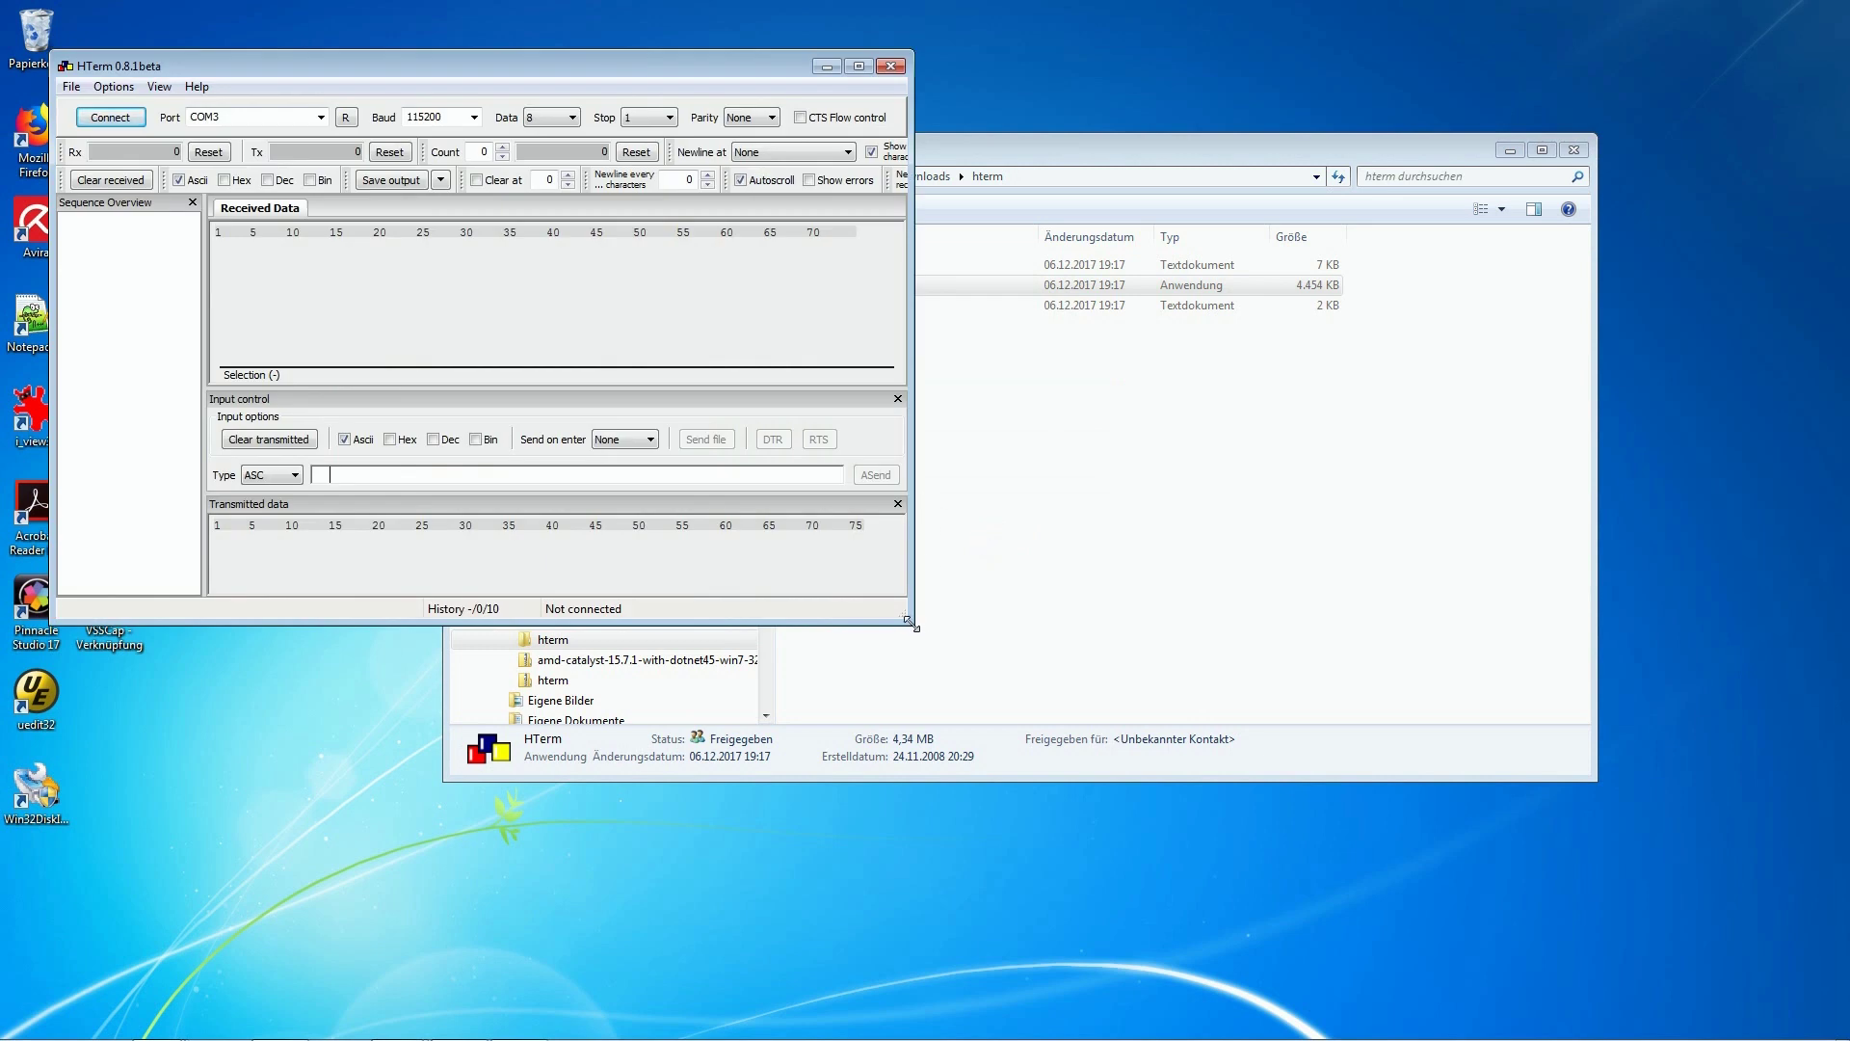
left_click_drag(913, 624, 1754, 929)
Connect HTerm to COM3 at 9600 baud to receive the sensor readings.
left_click(475, 116)
left_click(442, 199)
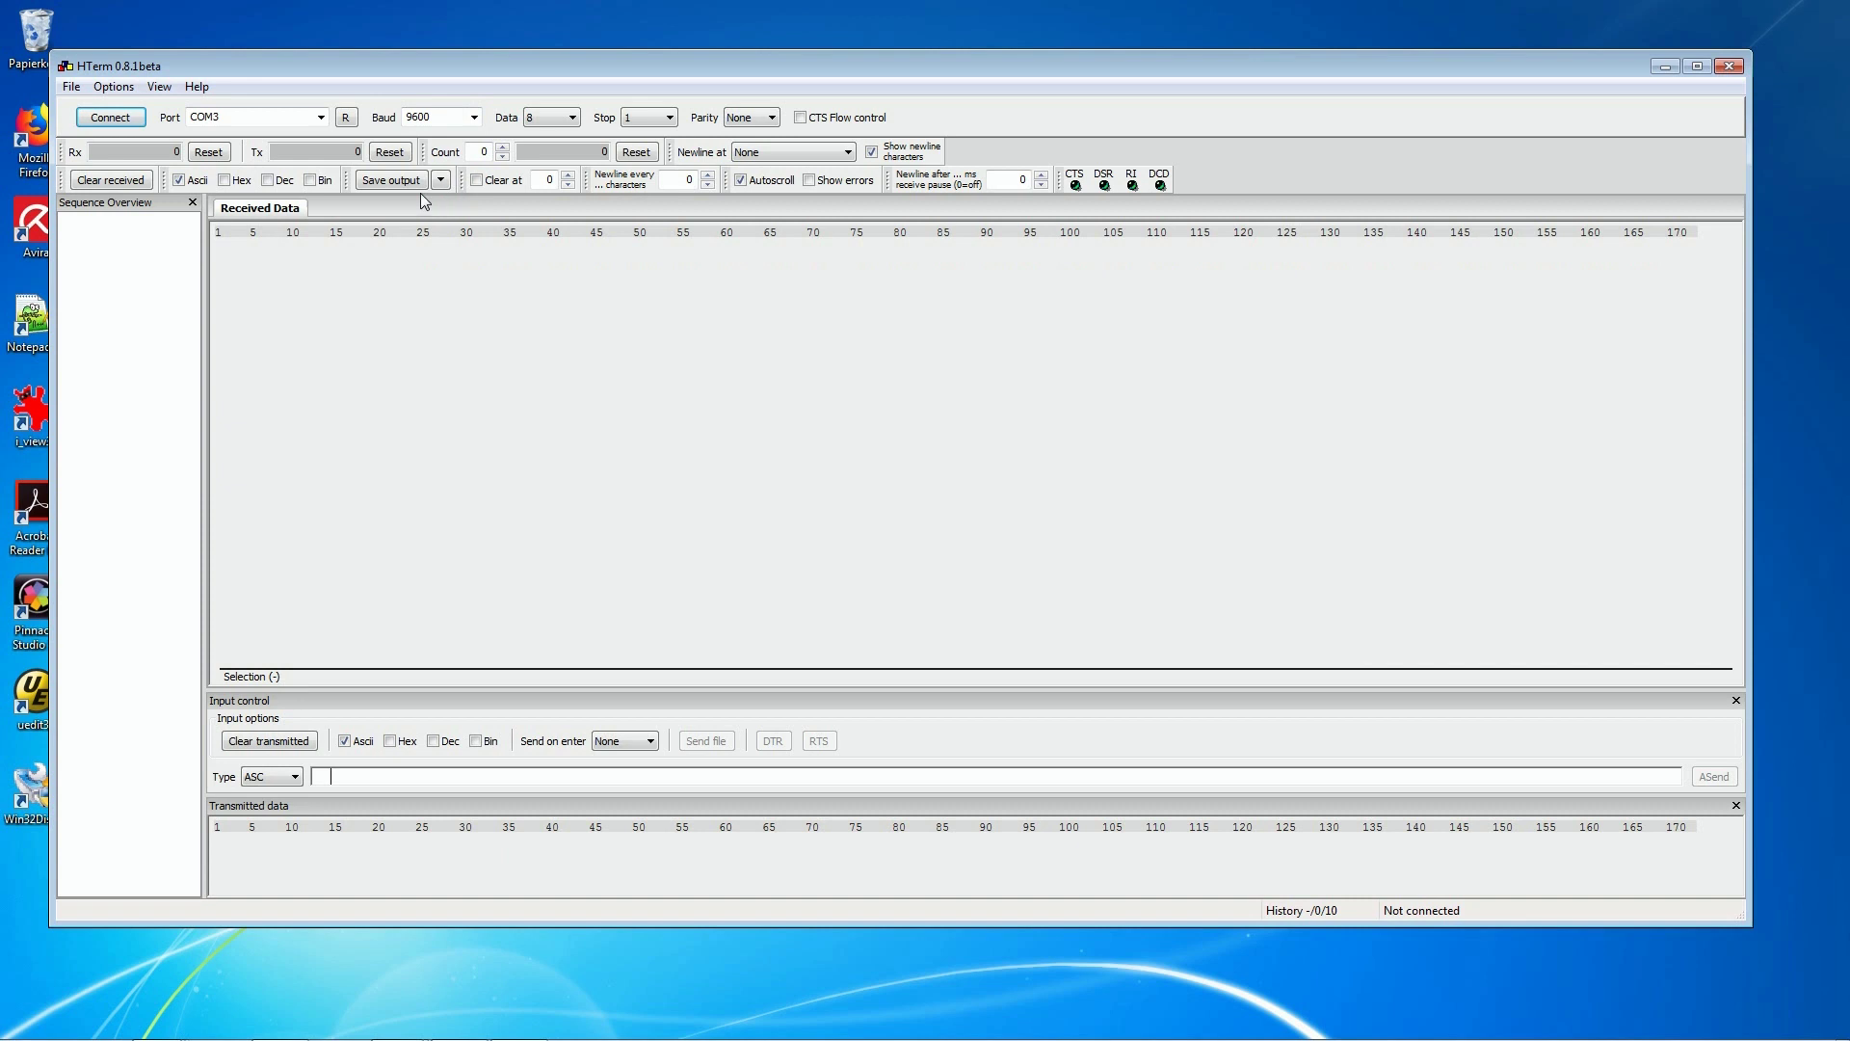
left_click(125, 119)
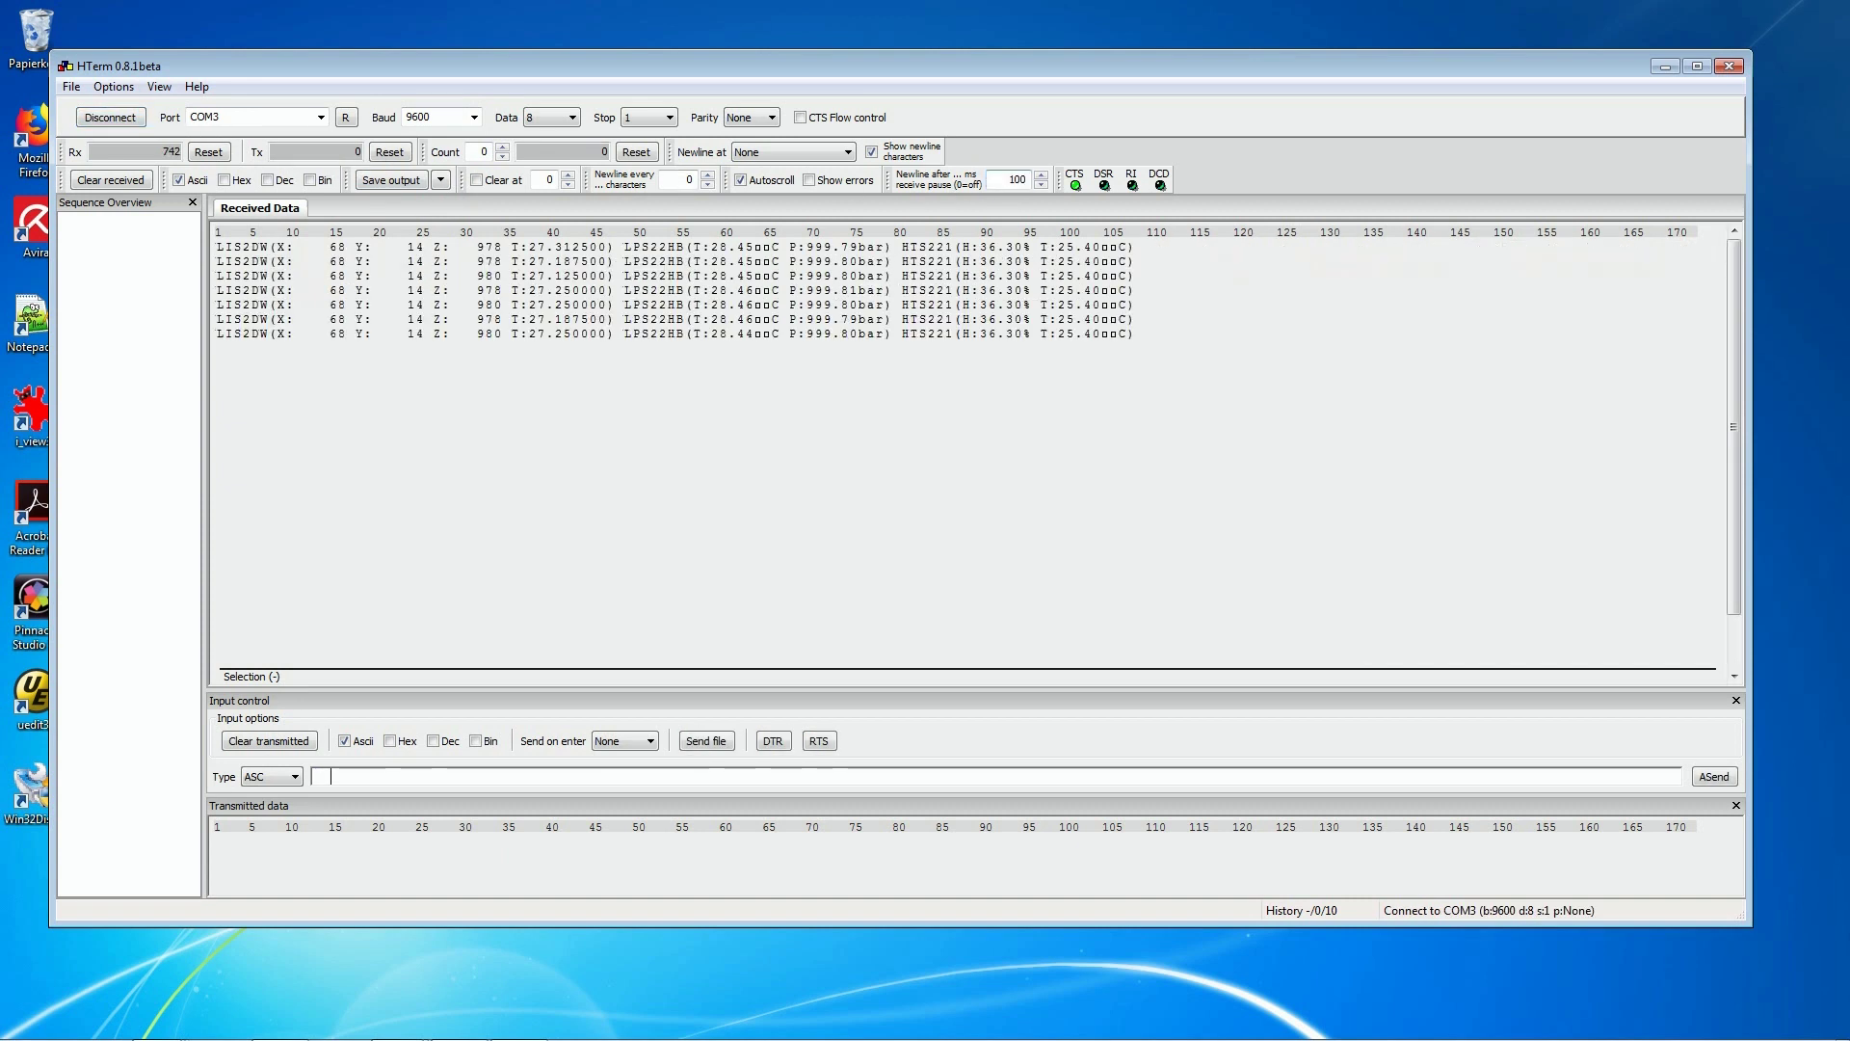